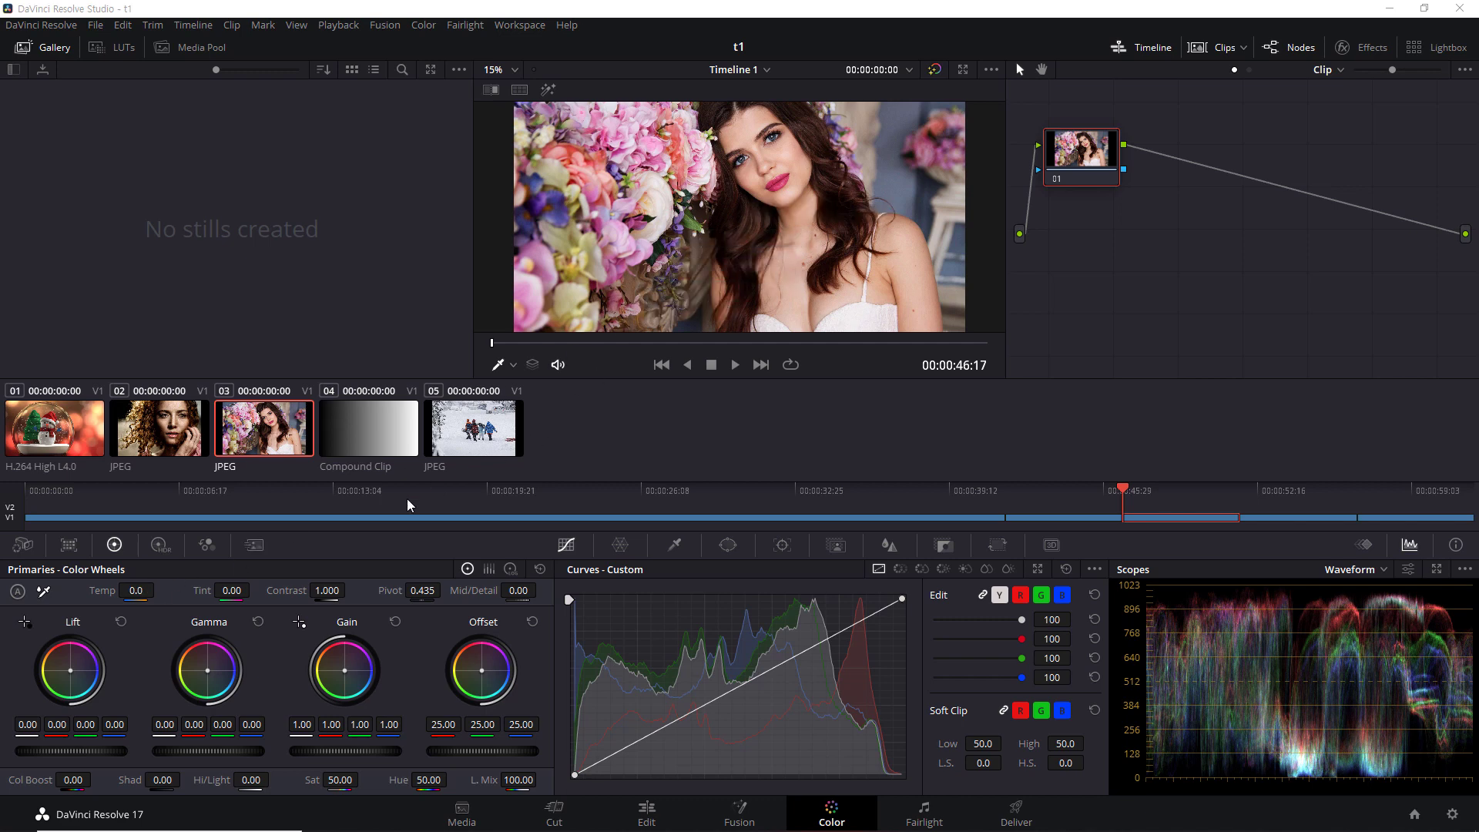
# Auto-balance clip 03 and compare the result by switching node 01 off and on.
pyautogui.click(18, 593)
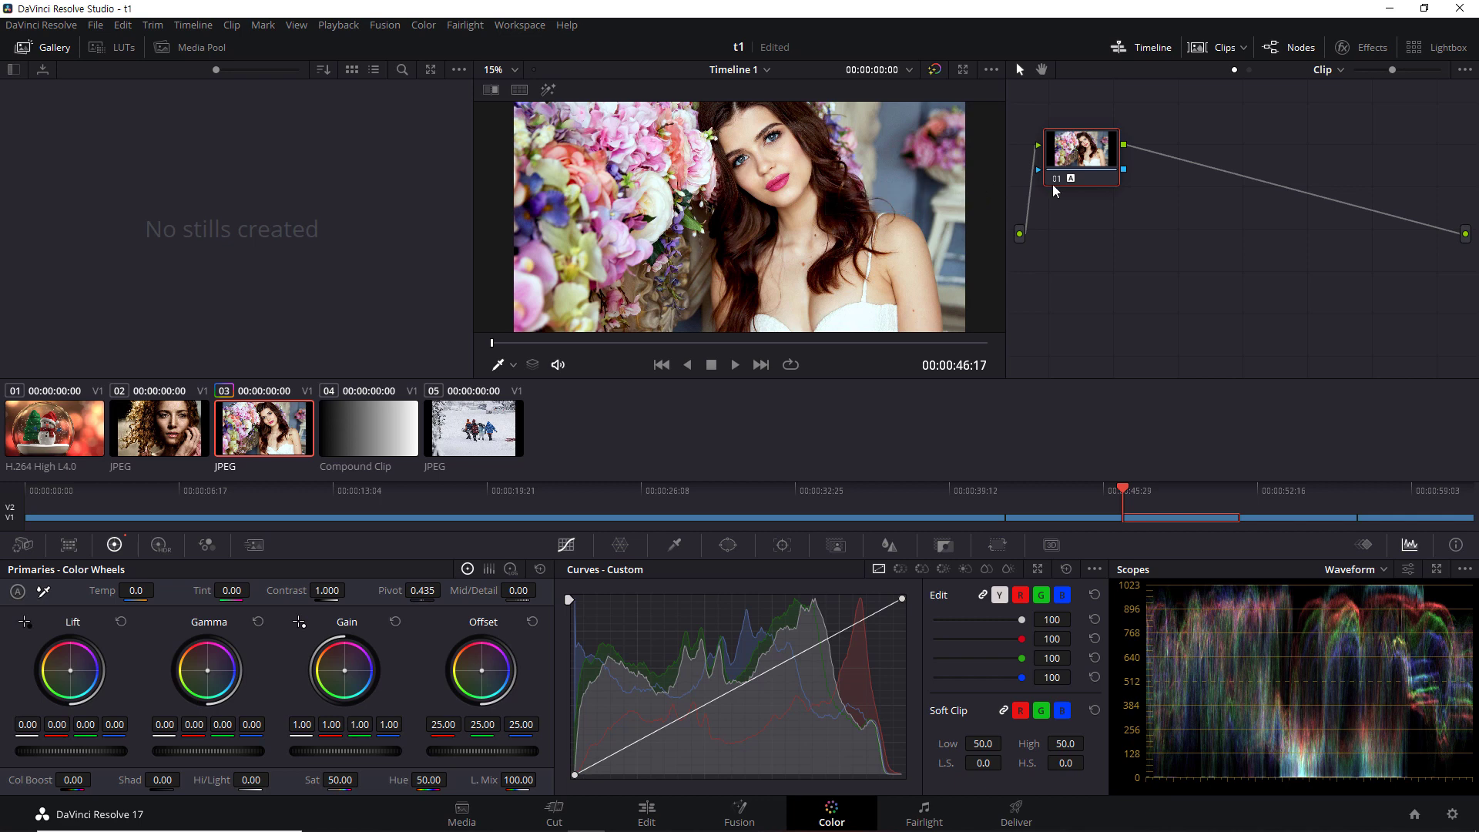
pyautogui.click(1055, 179)
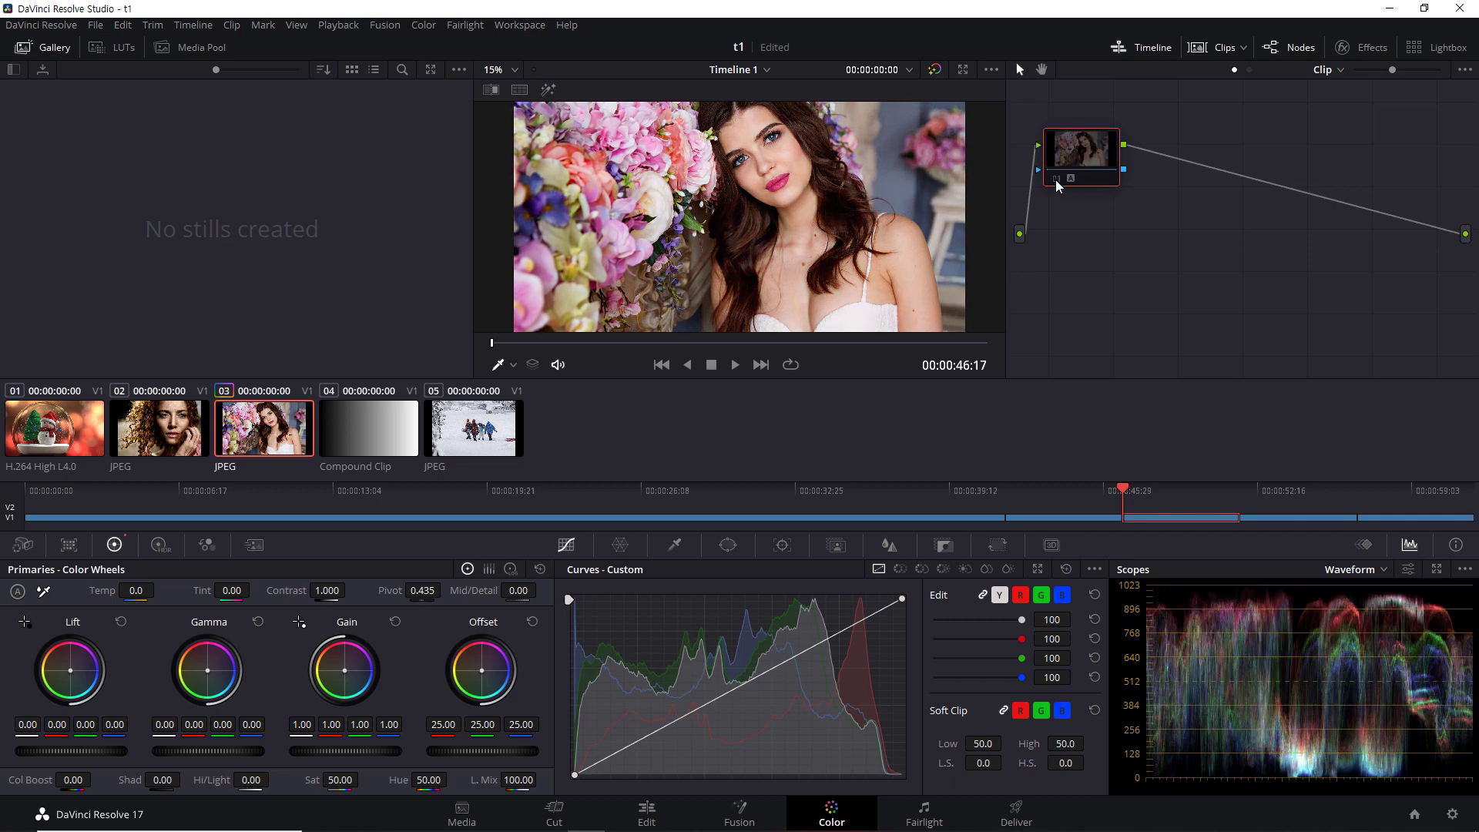
pyautogui.click(1056, 179)
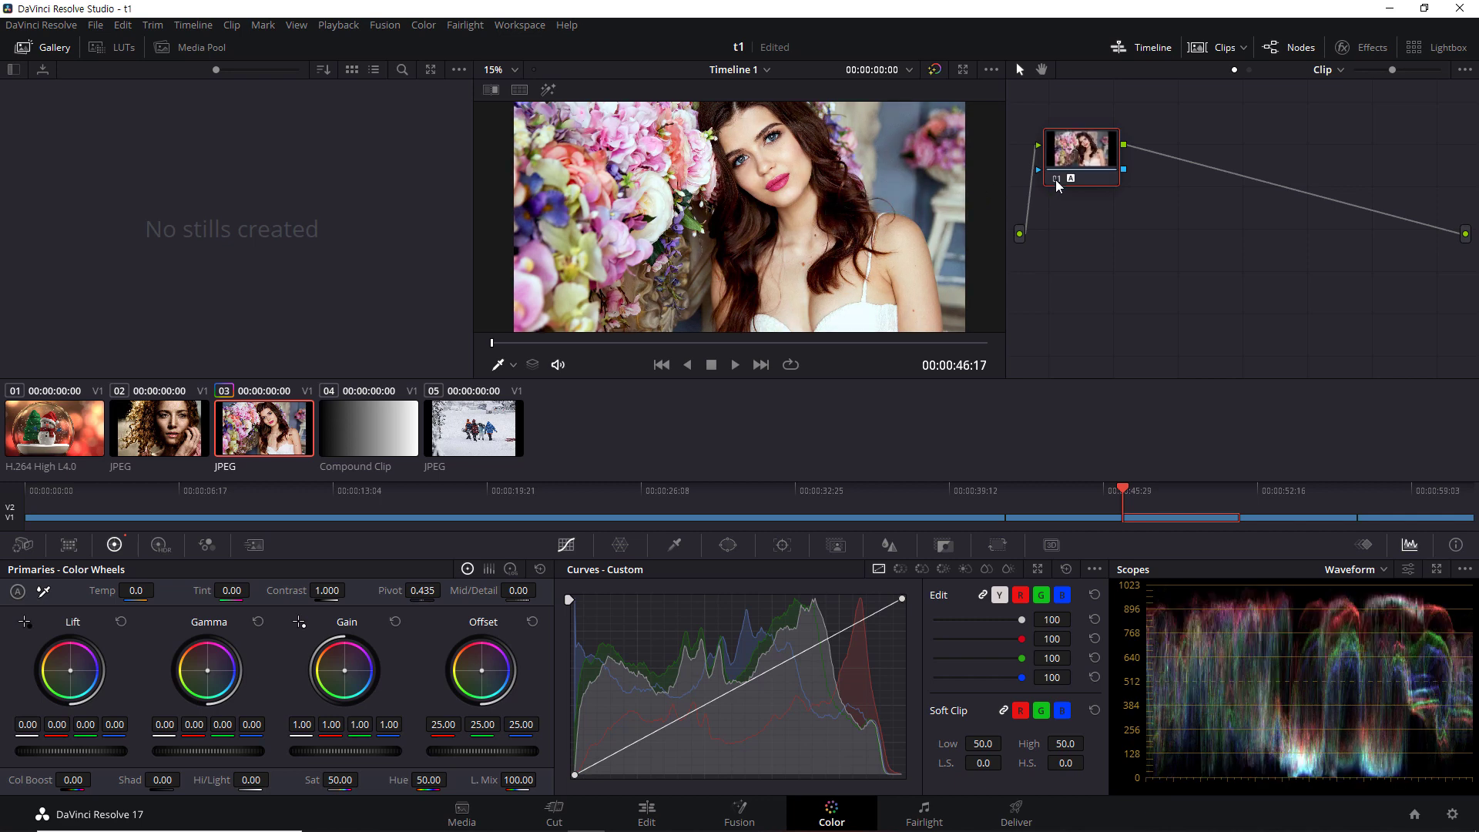
# Reset the grade of node 01 on clip 03.
pyautogui.rightClick(1076, 143)
pyautogui.click(1111, 151)
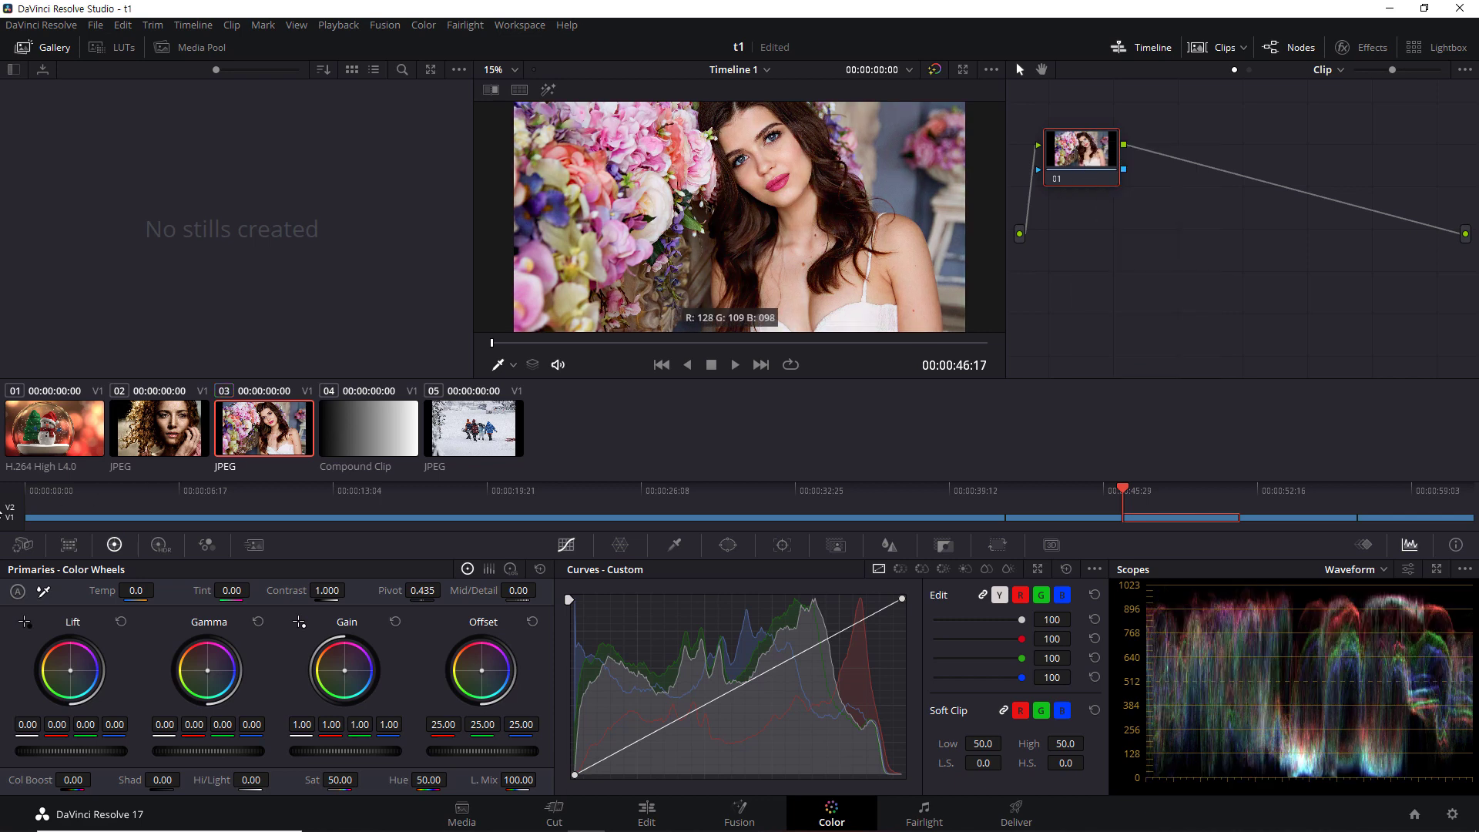
# Auto-balance the snow globe clip 01 and compare the result by switching node 01 off and on.
pyautogui.click(77, 420)
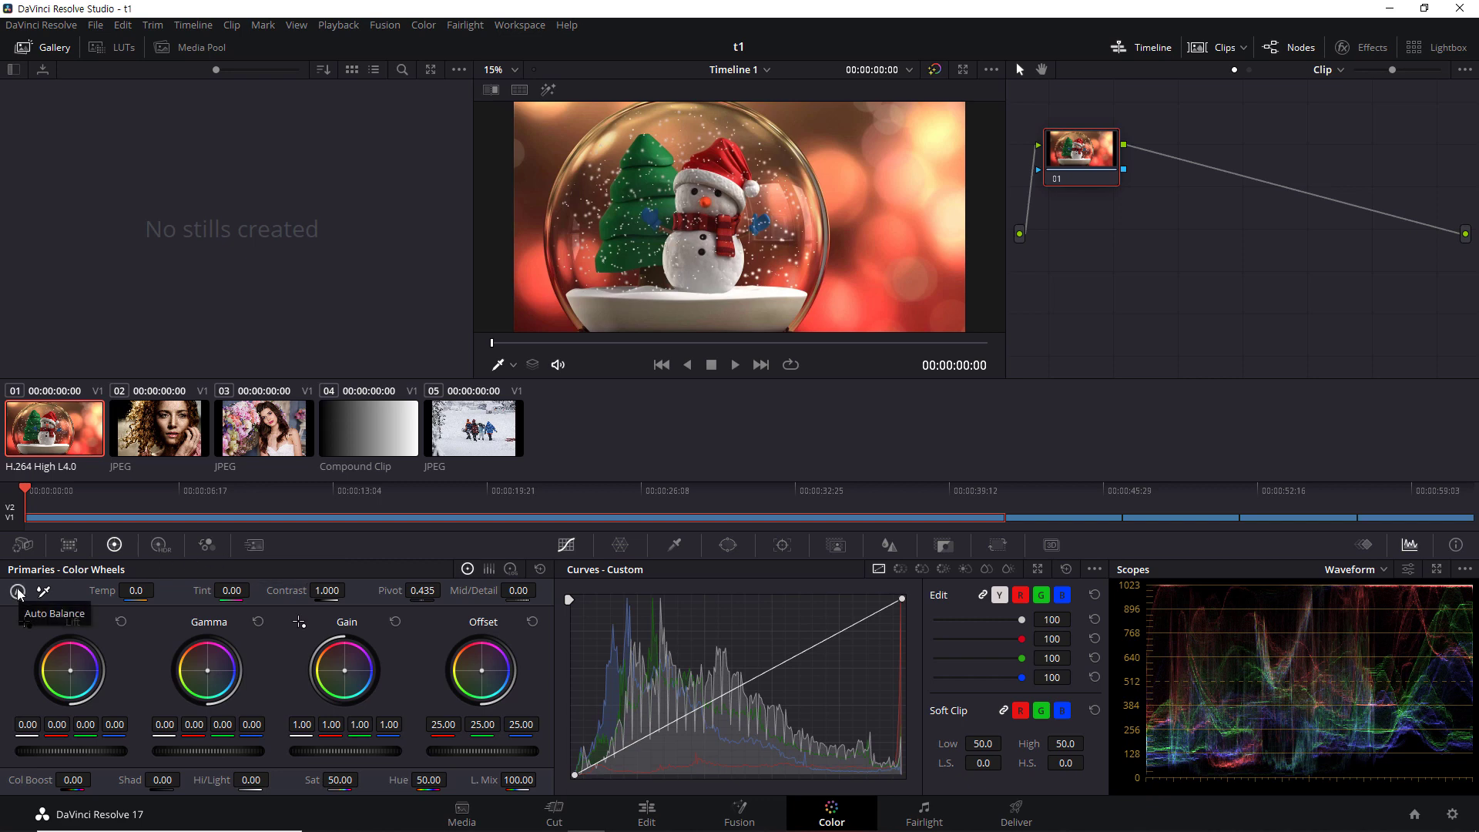
pyautogui.click(18, 592)
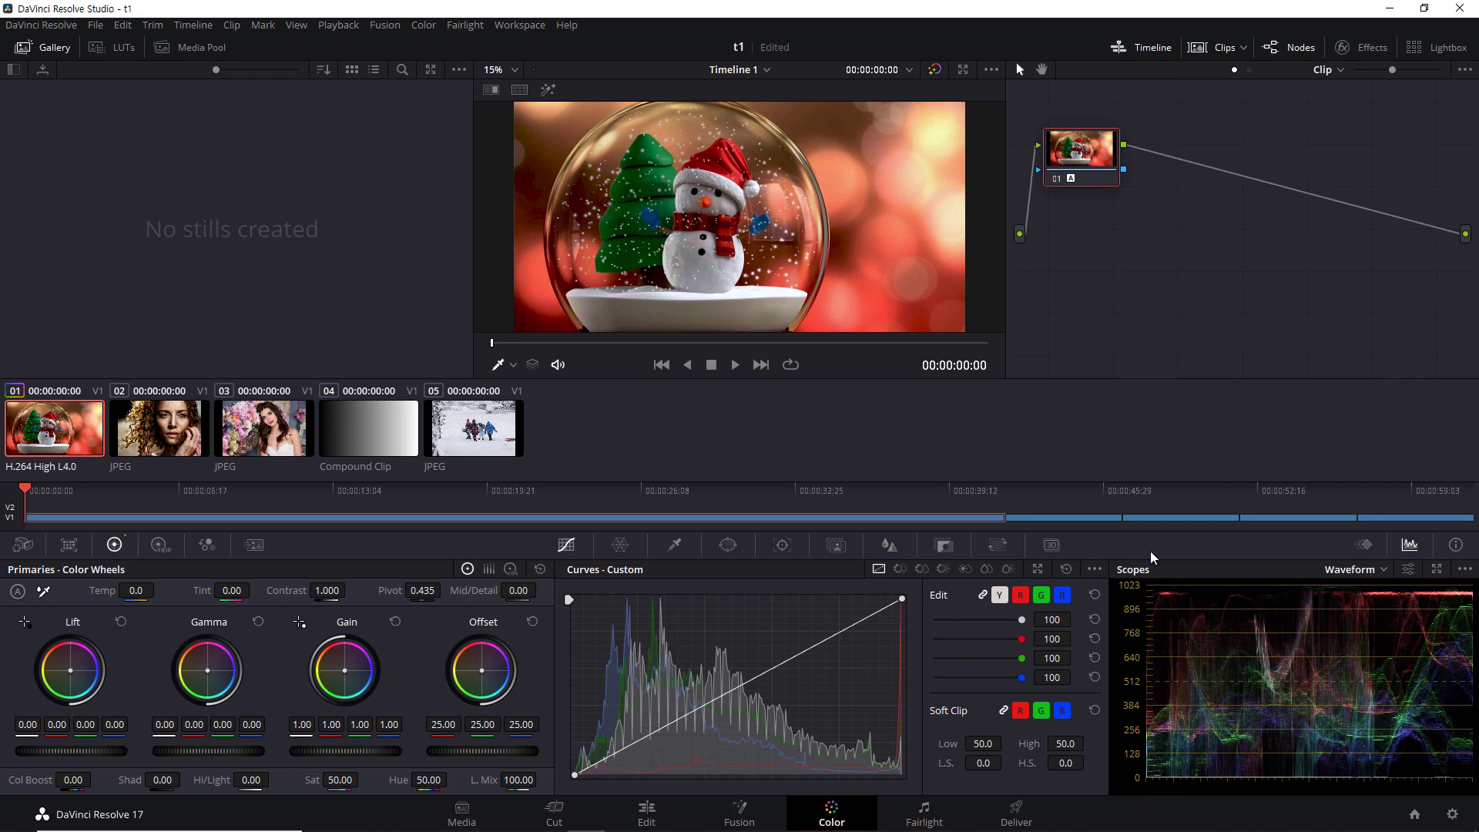
pyautogui.click(1057, 178)
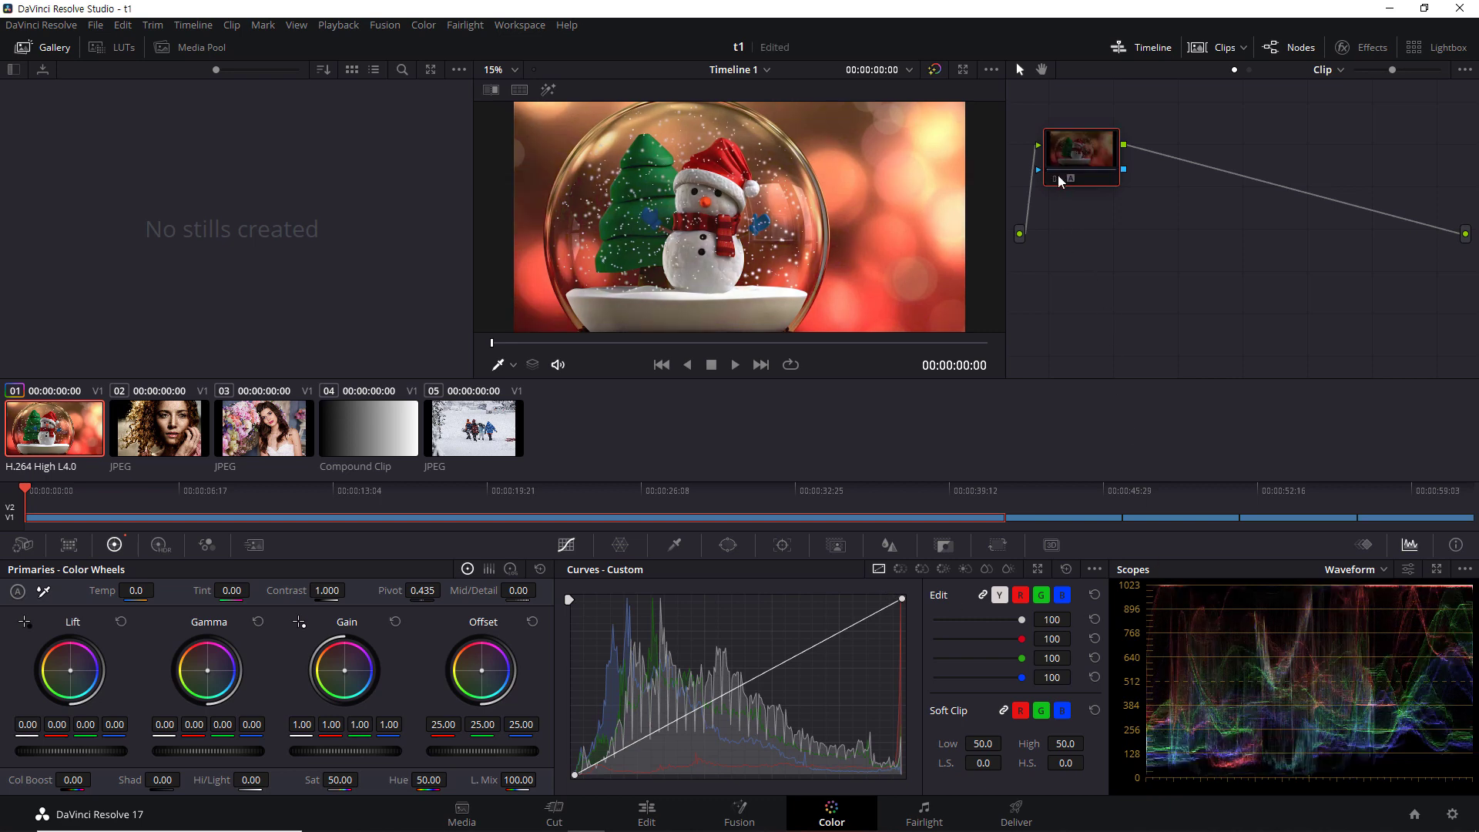
pyautogui.click(1058, 177)
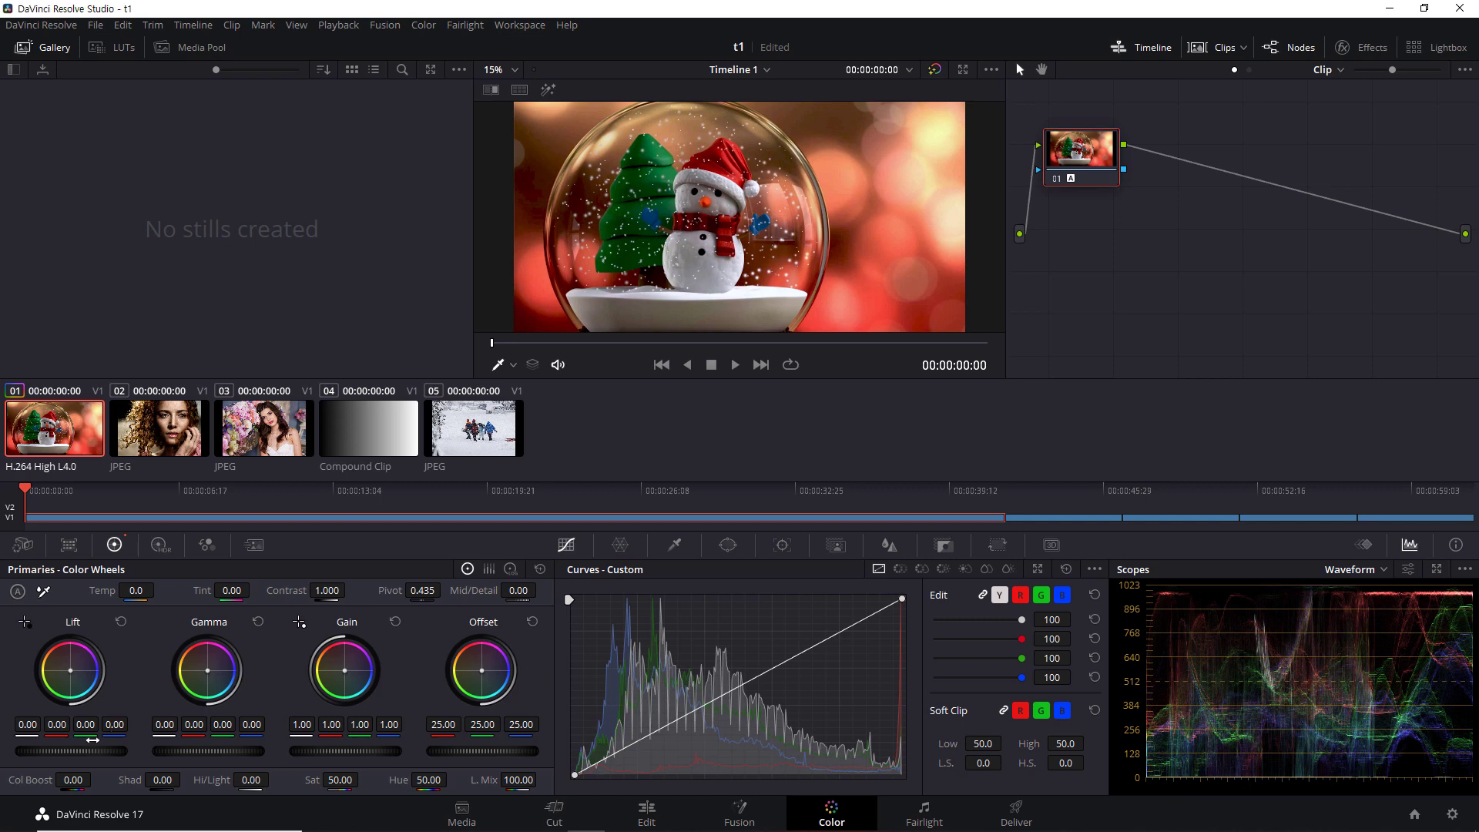
# Raise the master Lift of the snow globe clip to 0.07, and reset the node's grade.
pyautogui.moveTo(71, 751); pyautogui.dragTo(111, 751)
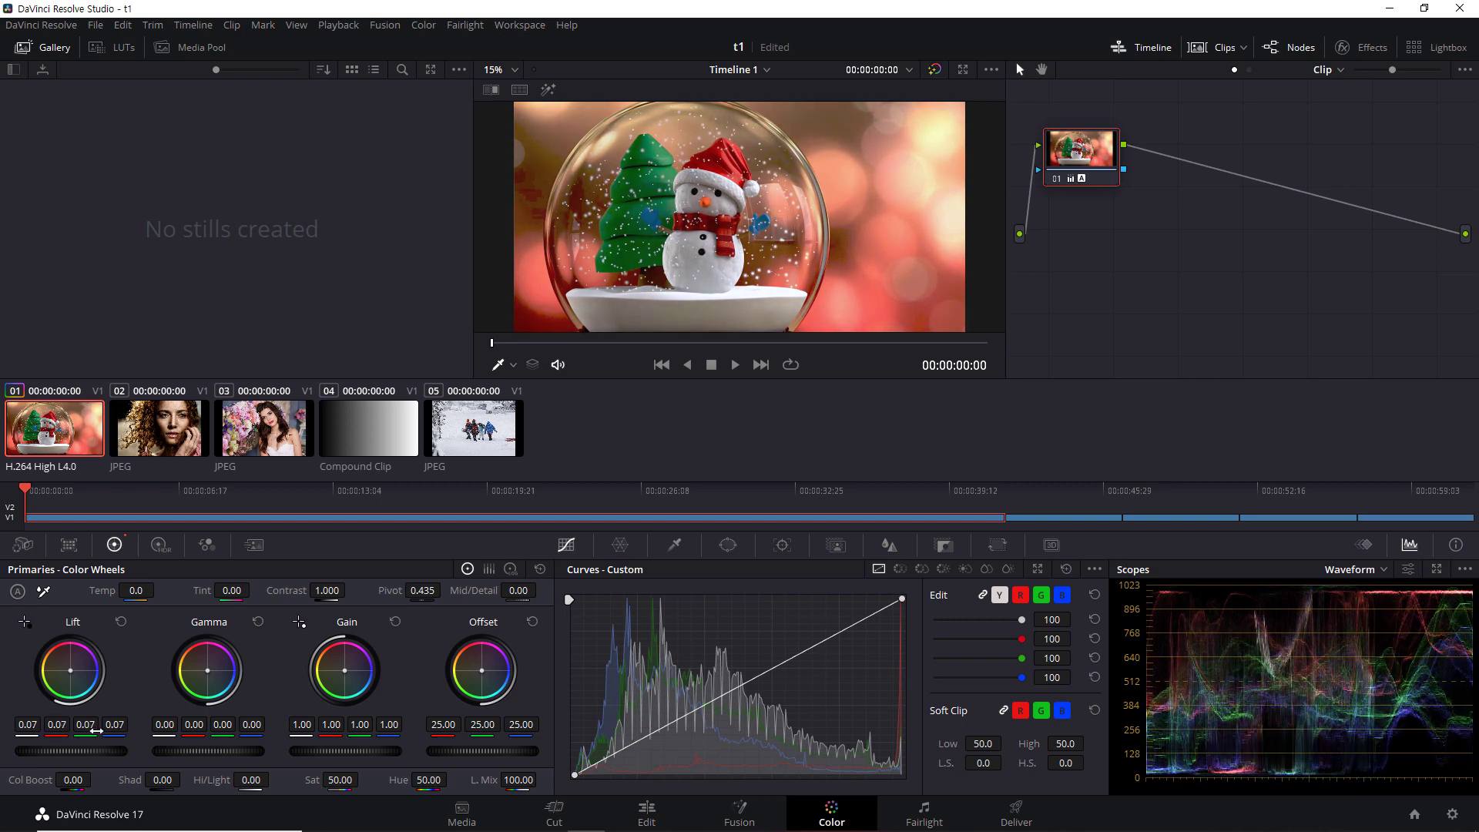
pyautogui.rightClick(1076, 146)
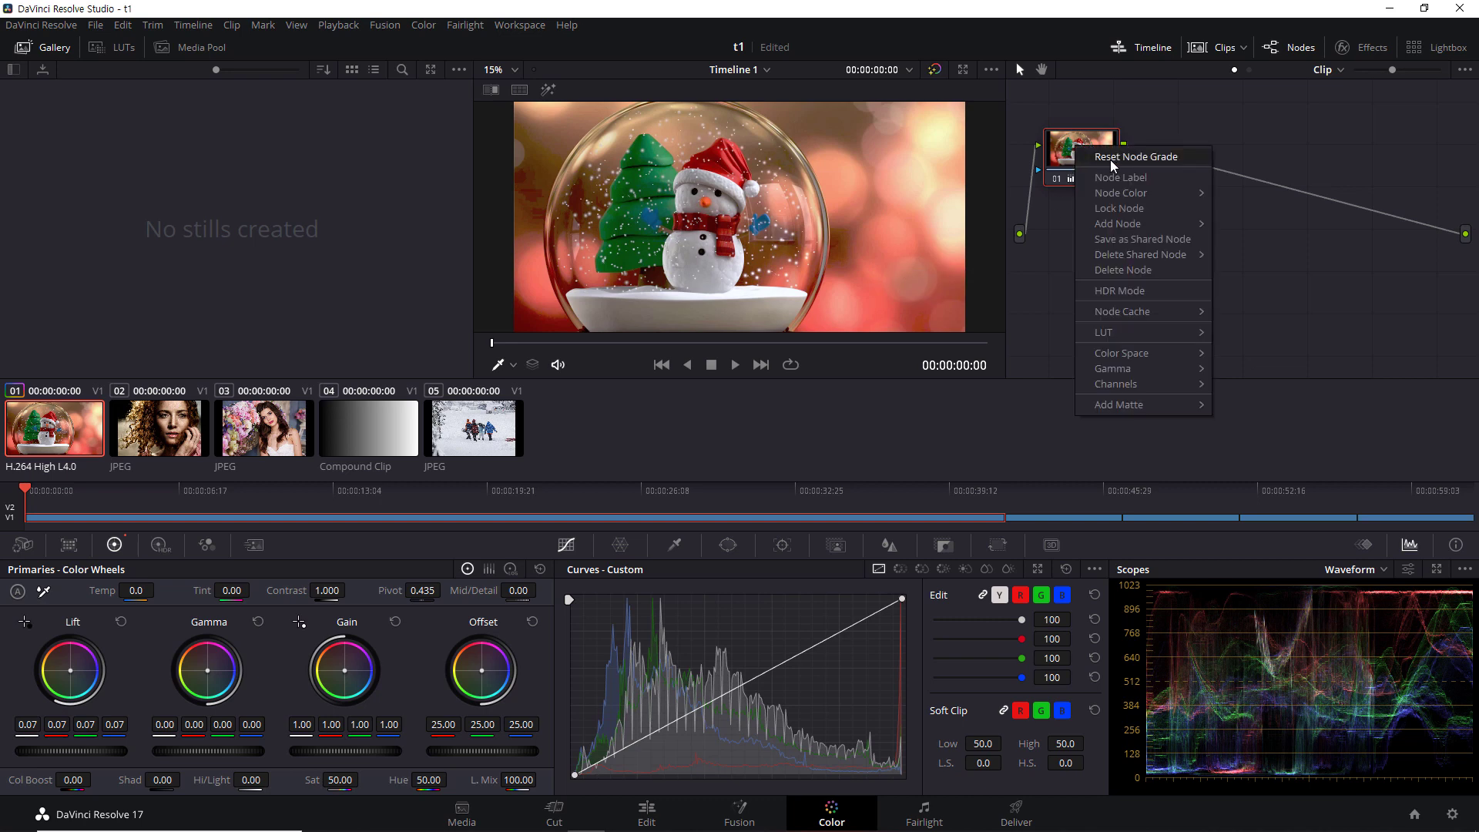
pyautogui.click(1118, 157)
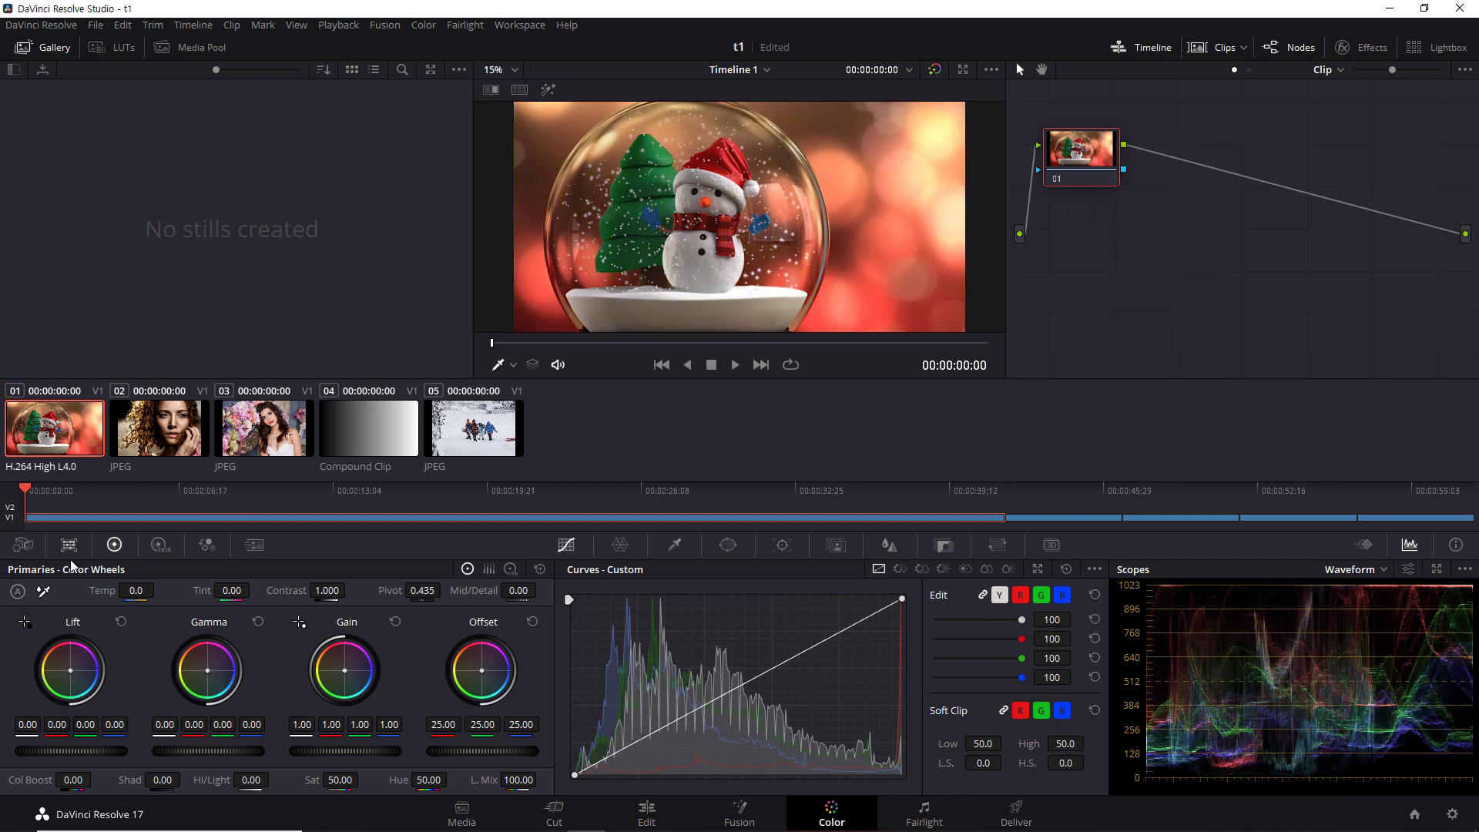
# Select the grayscale gradient Compound Clip and choose Qualifier as the viewer's on-screen control.
pyautogui.click(43, 593)
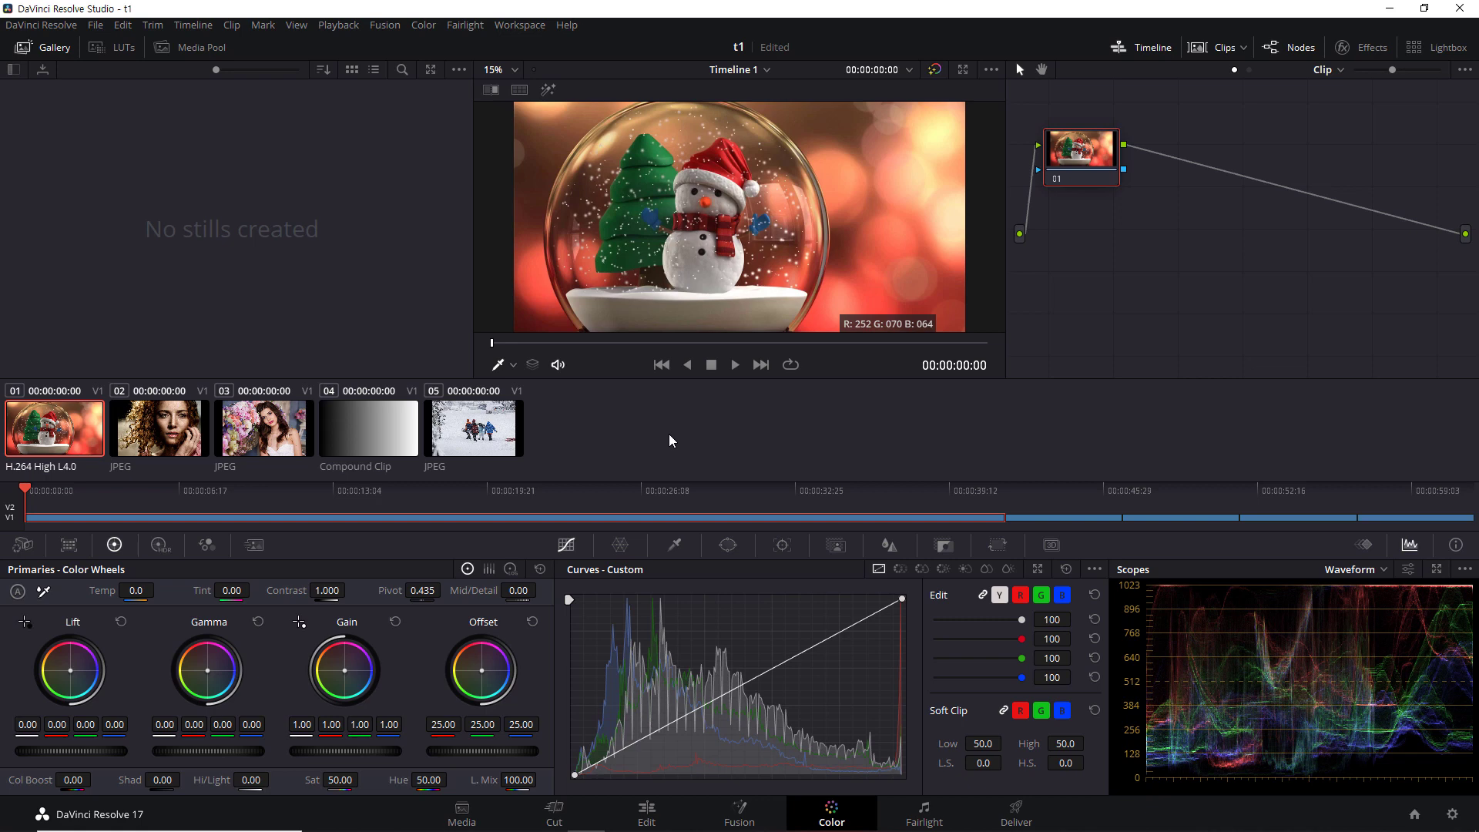
pyautogui.click(382, 427)
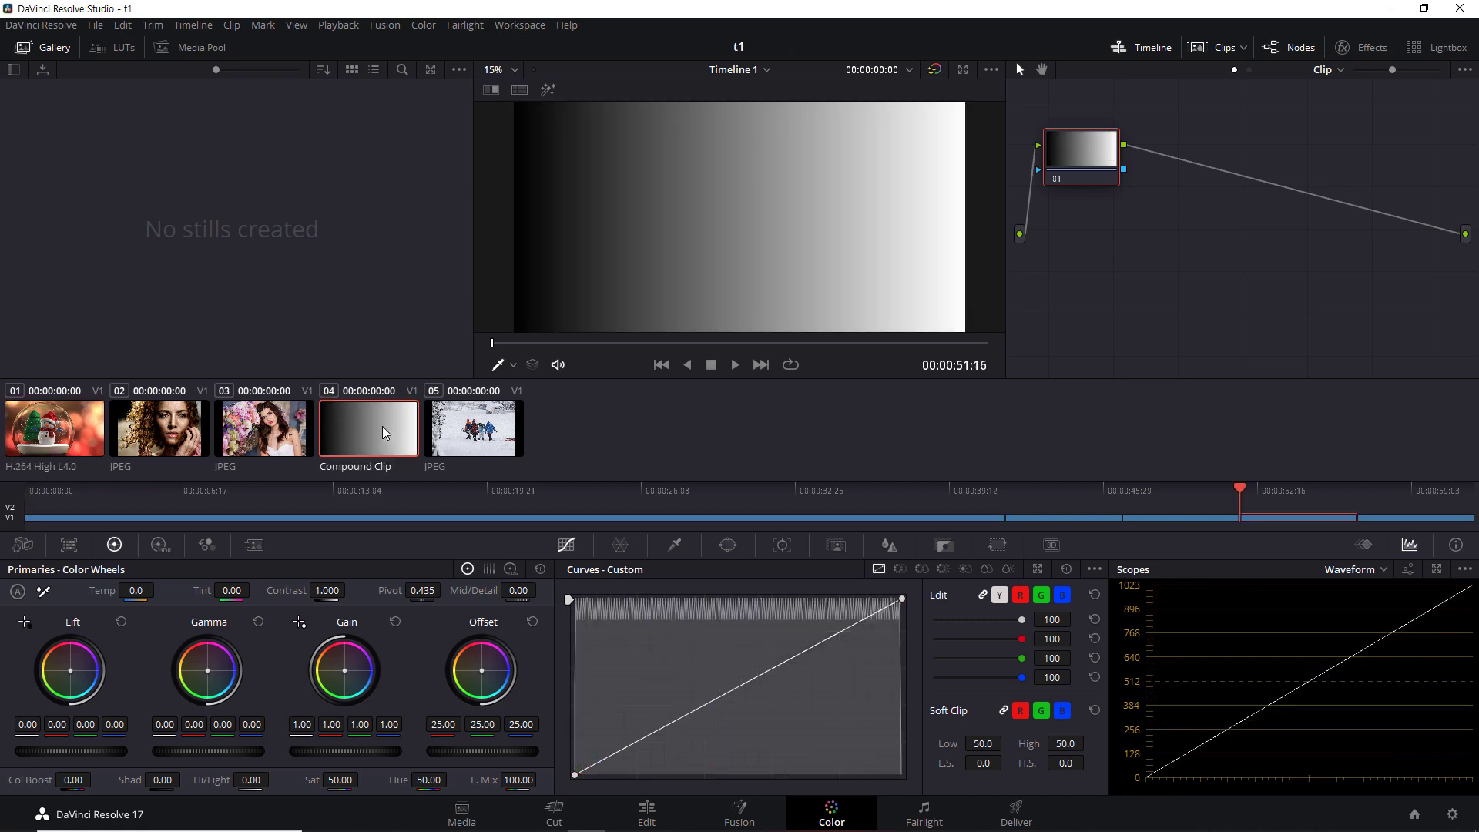
pyautogui.click(506, 365)
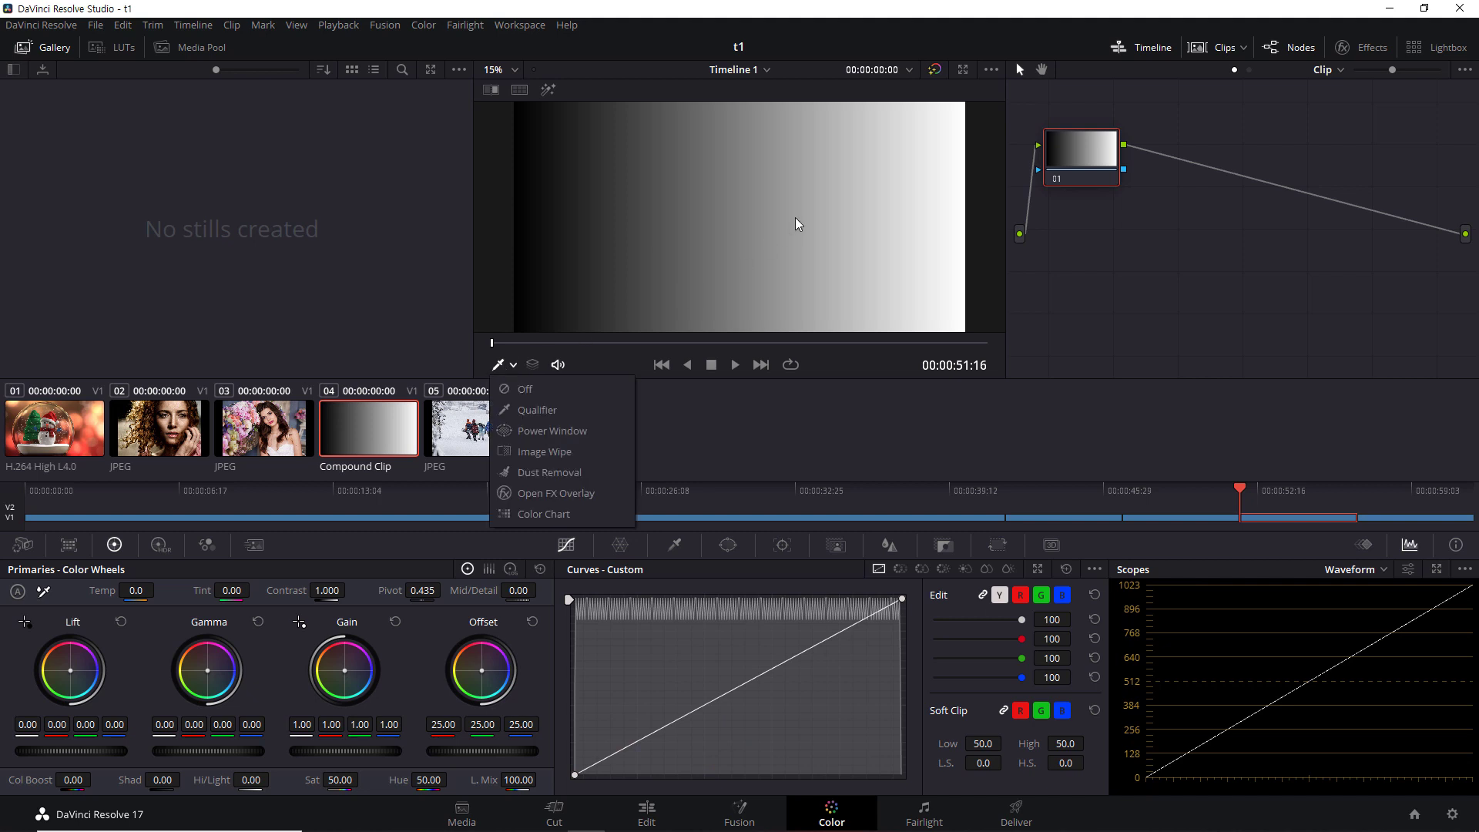
pyautogui.click(508, 408)
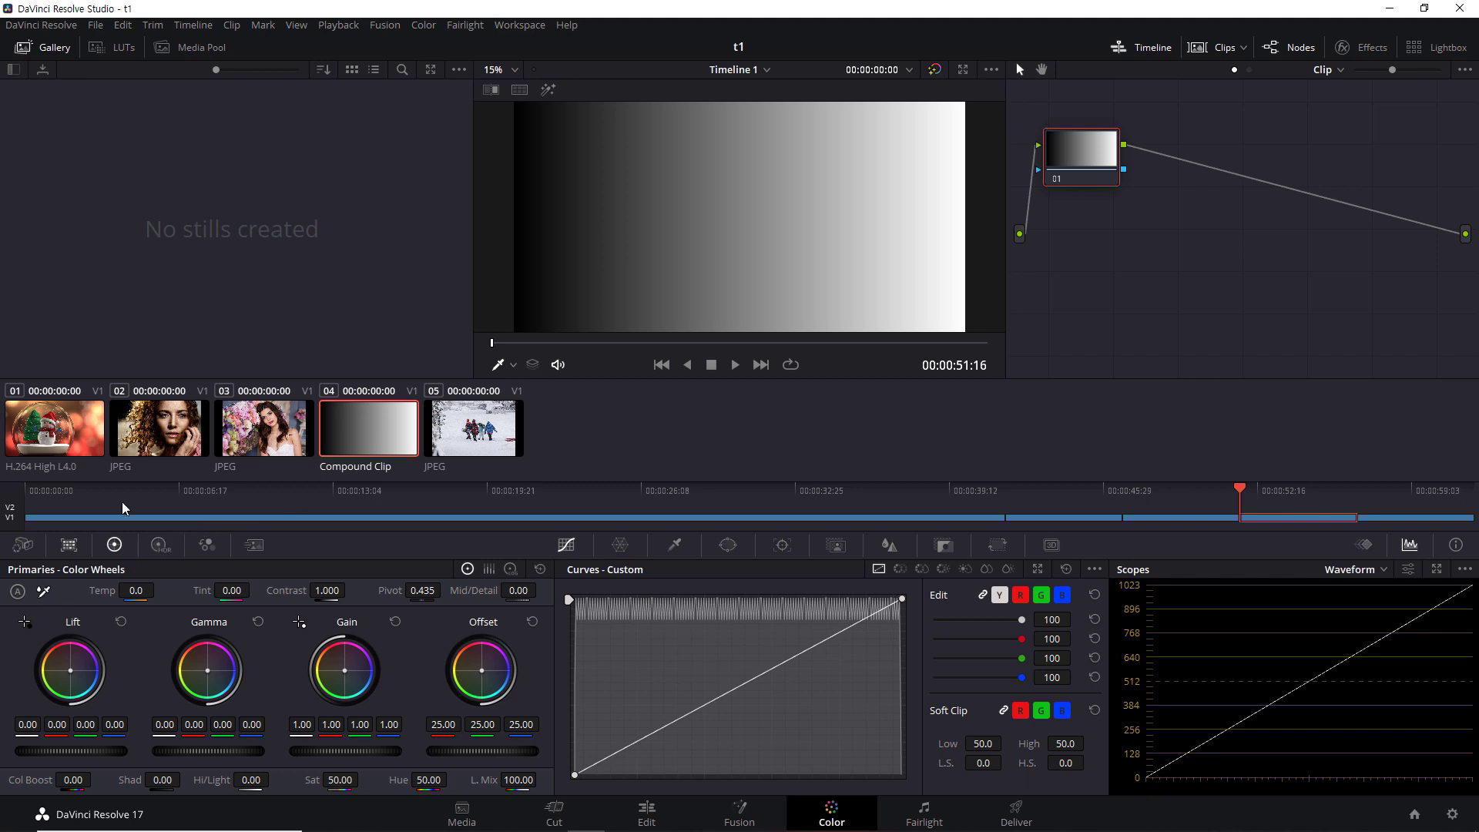
# White-balance the snow clip 05 by sampling the white snow below the walking people.
pyautogui.click(69, 425)
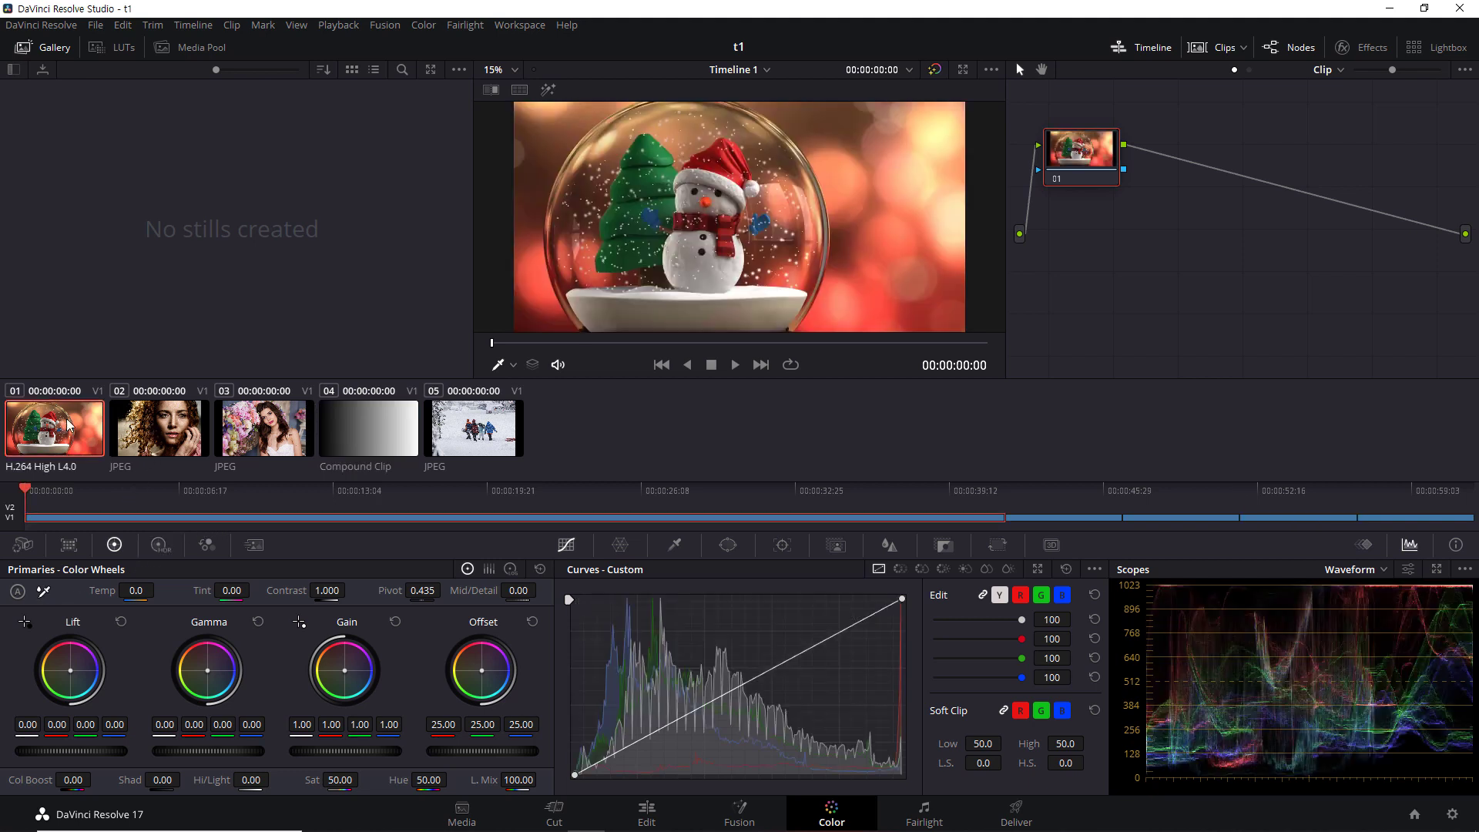
pyautogui.click(501, 429)
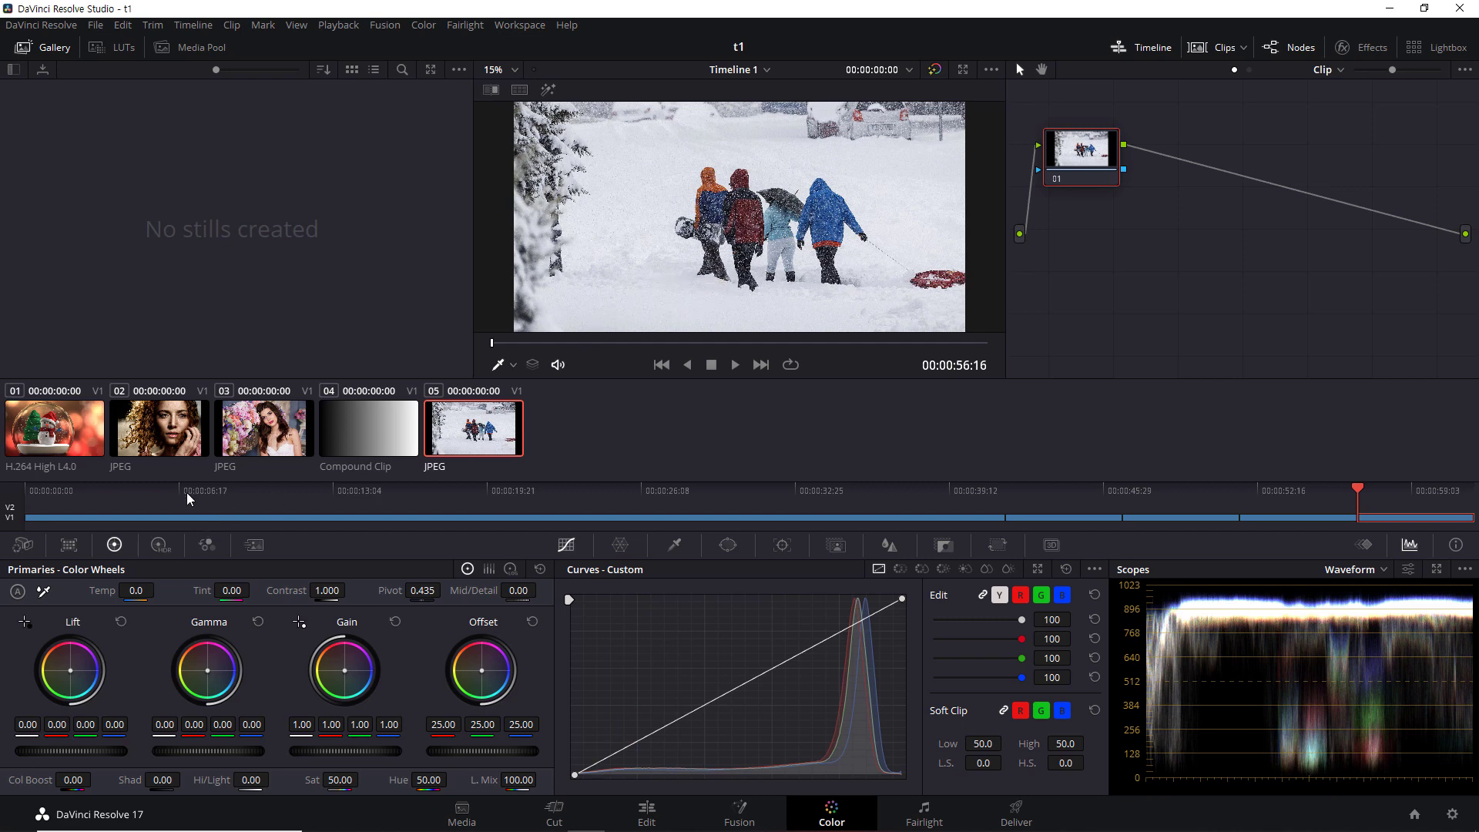
pyautogui.click(44, 591)
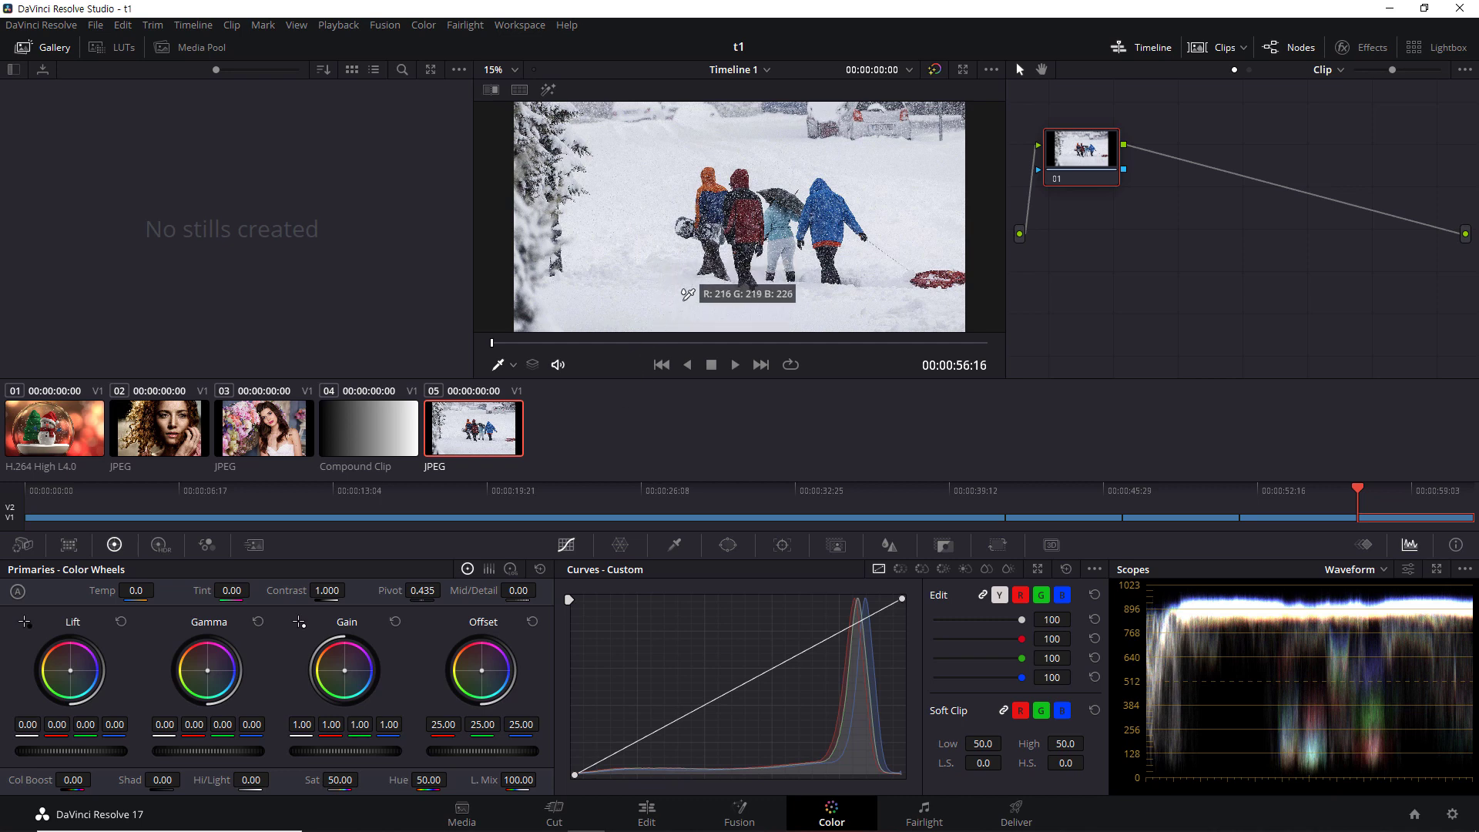
pyautogui.click(687, 293)
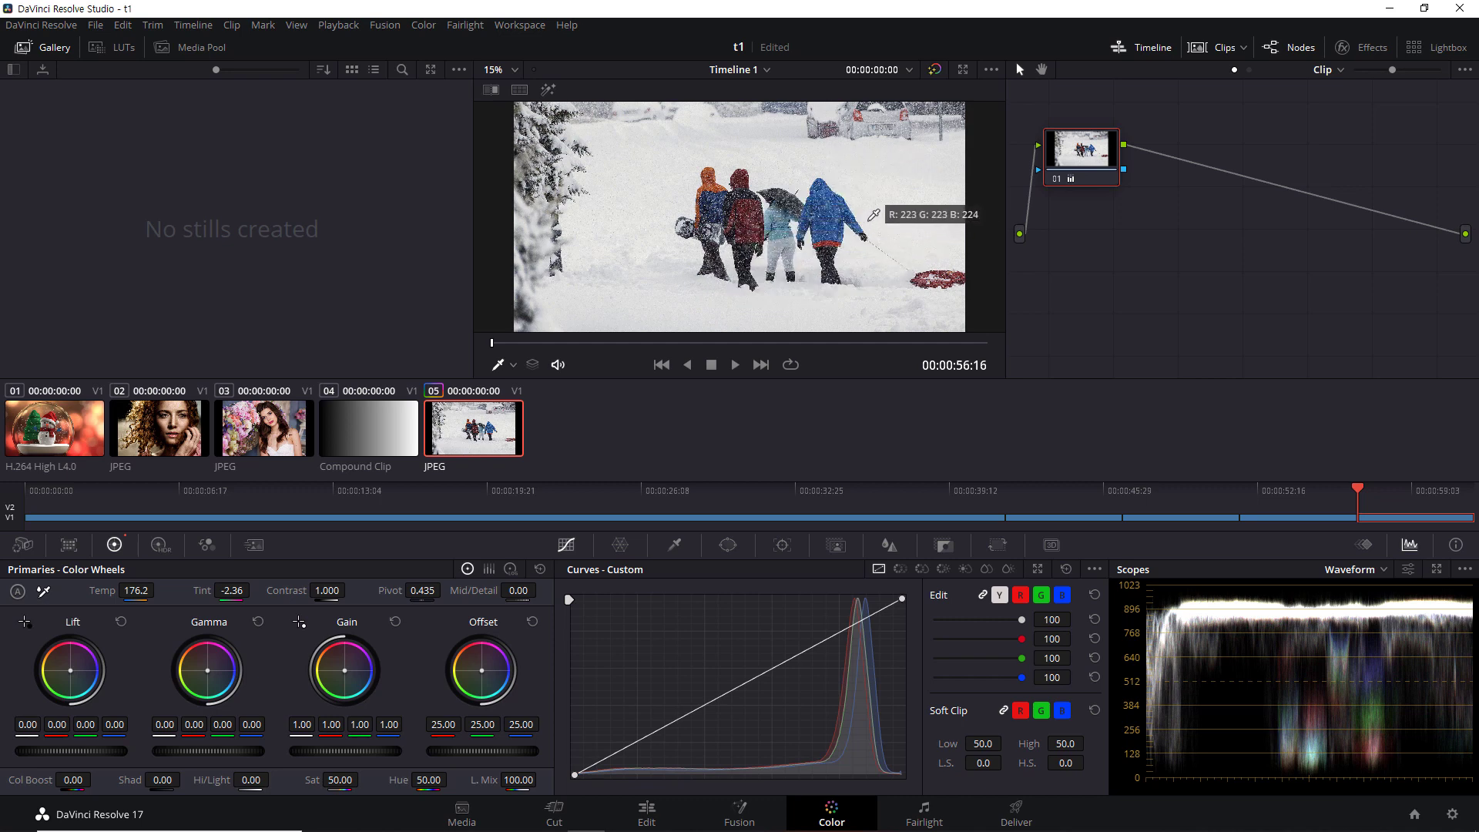
# Compare the white-balanced snow clip with node 01 switched off and on, and reset the node's grade.
pyautogui.click(1057, 178)
pyautogui.click(1058, 178)
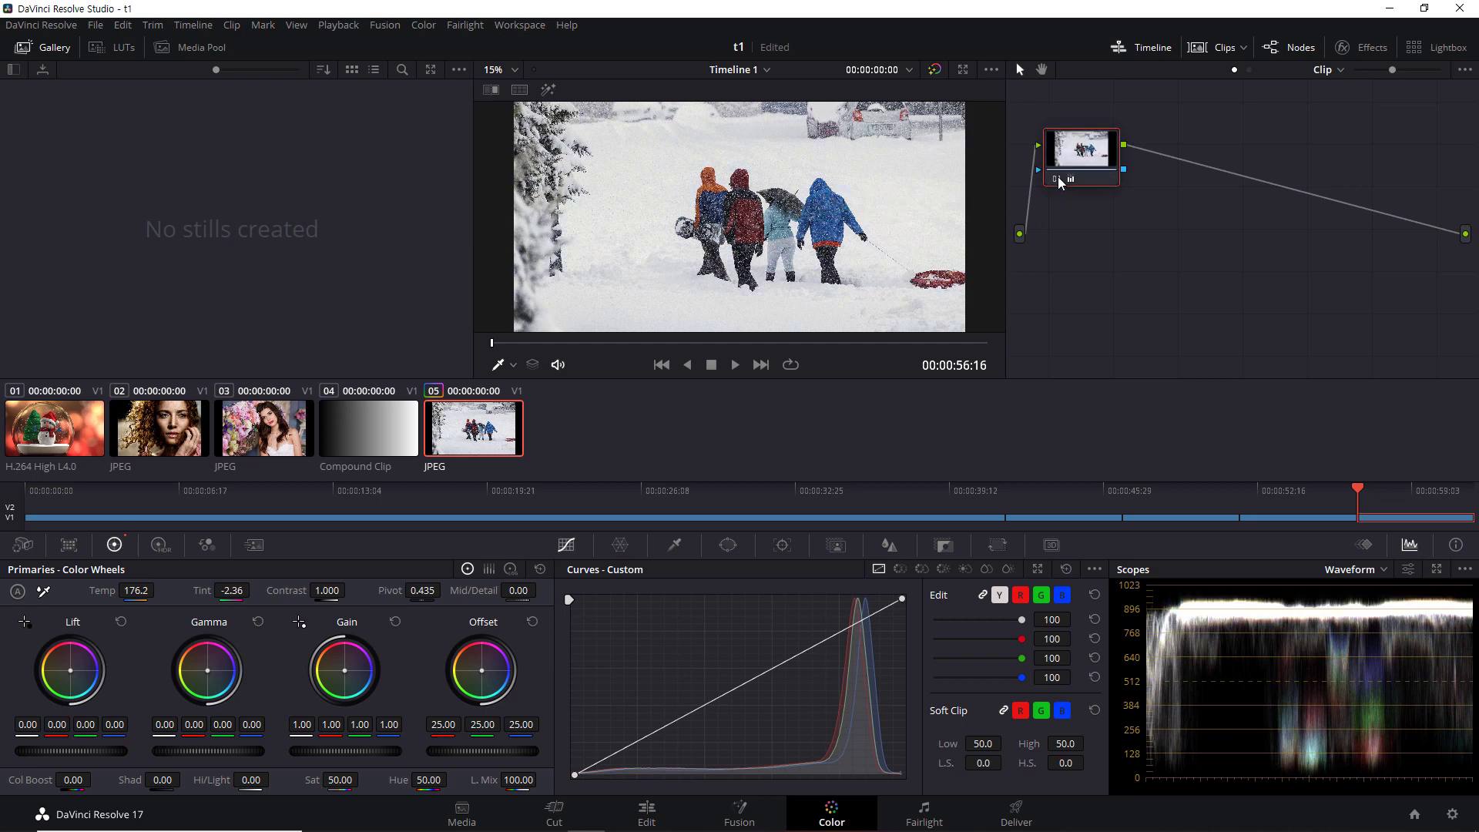
pyautogui.click(1057, 178)
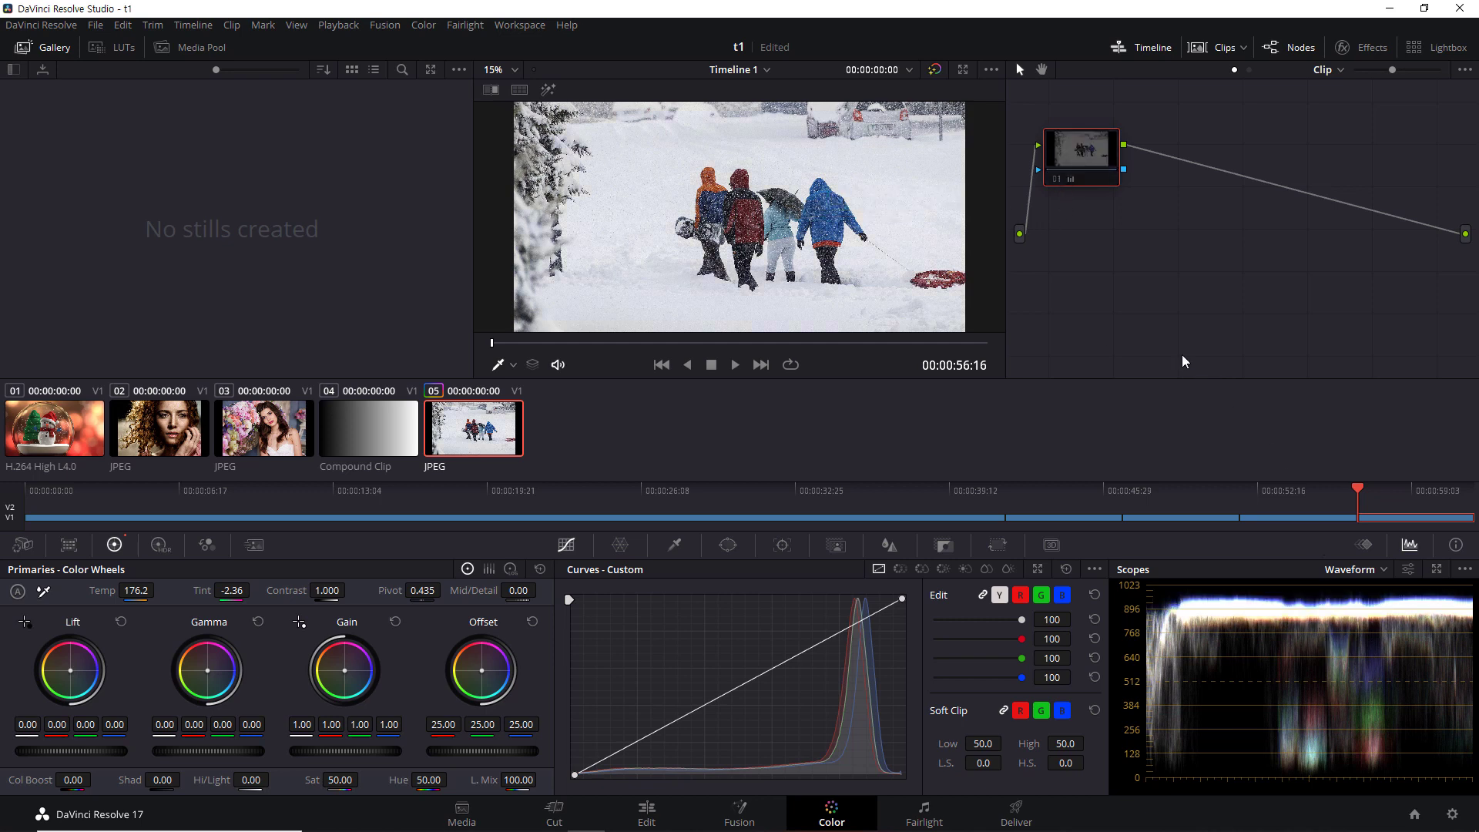
pyautogui.rightClick(1094, 161)
pyautogui.click(1127, 164)
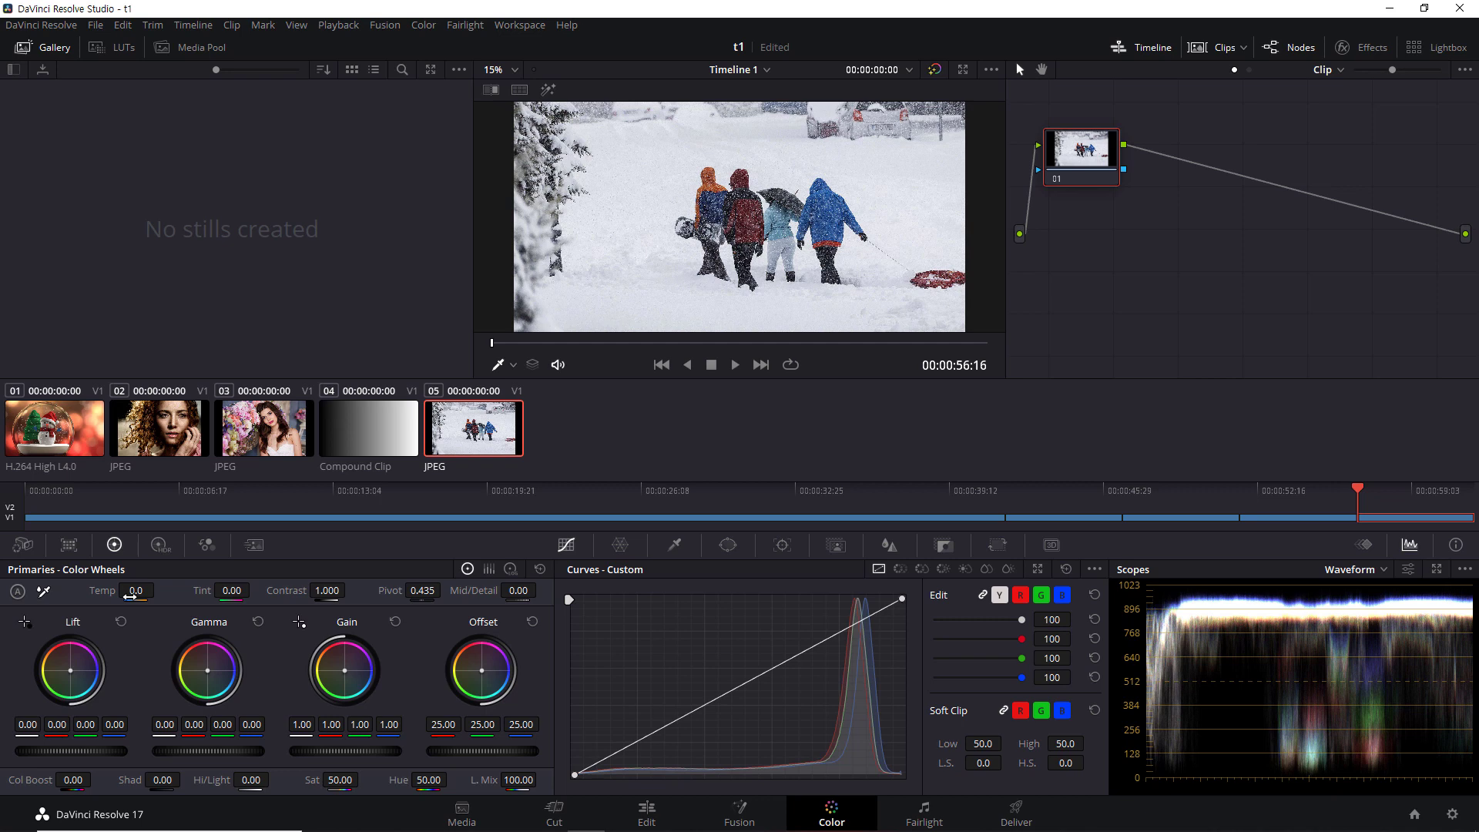
# Select the snow globe clip 01 and switch the scope display to Vectorscope.
pyautogui.click(81, 429)
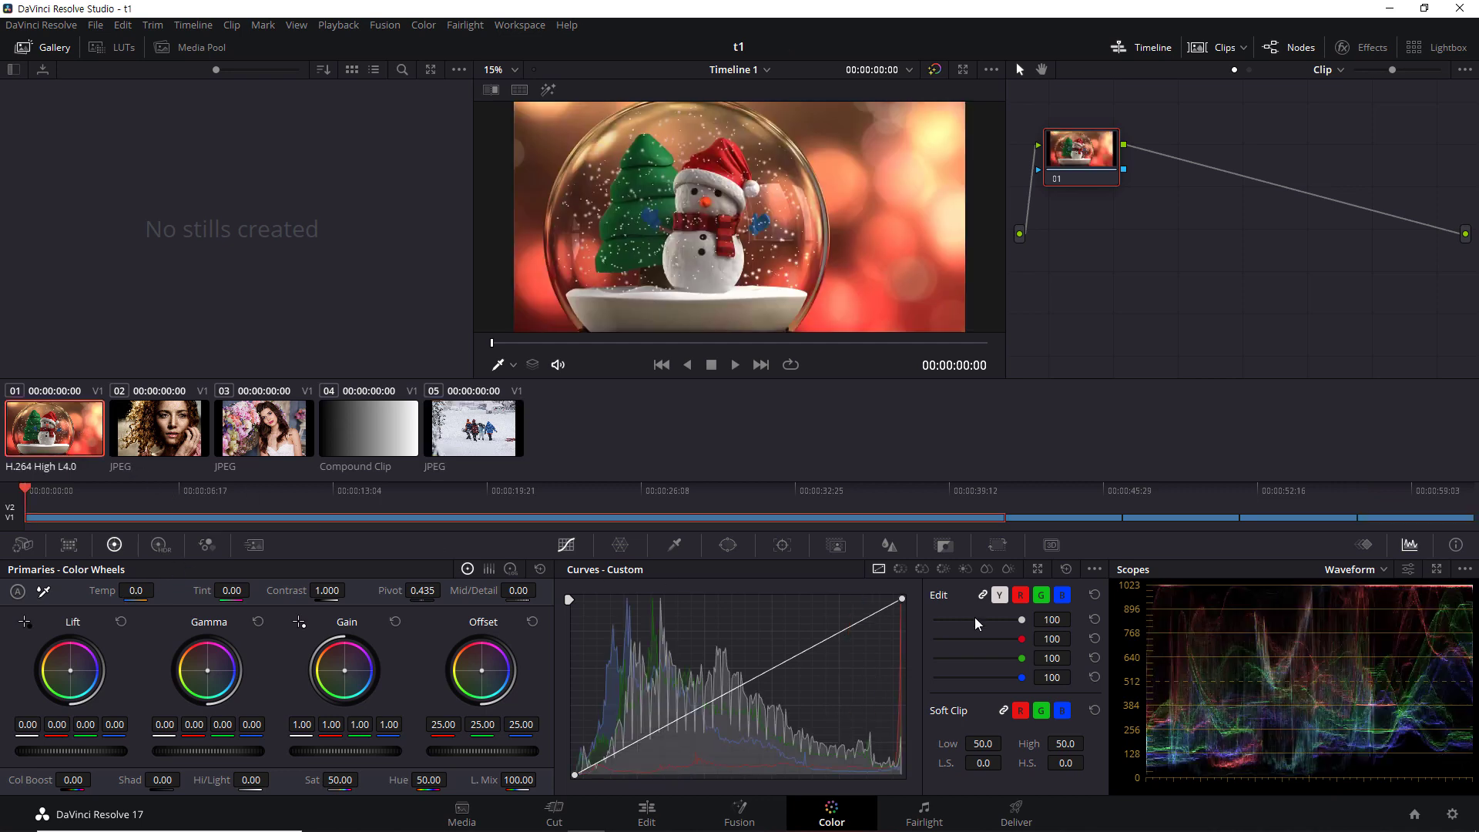
pyautogui.click(1383, 571)
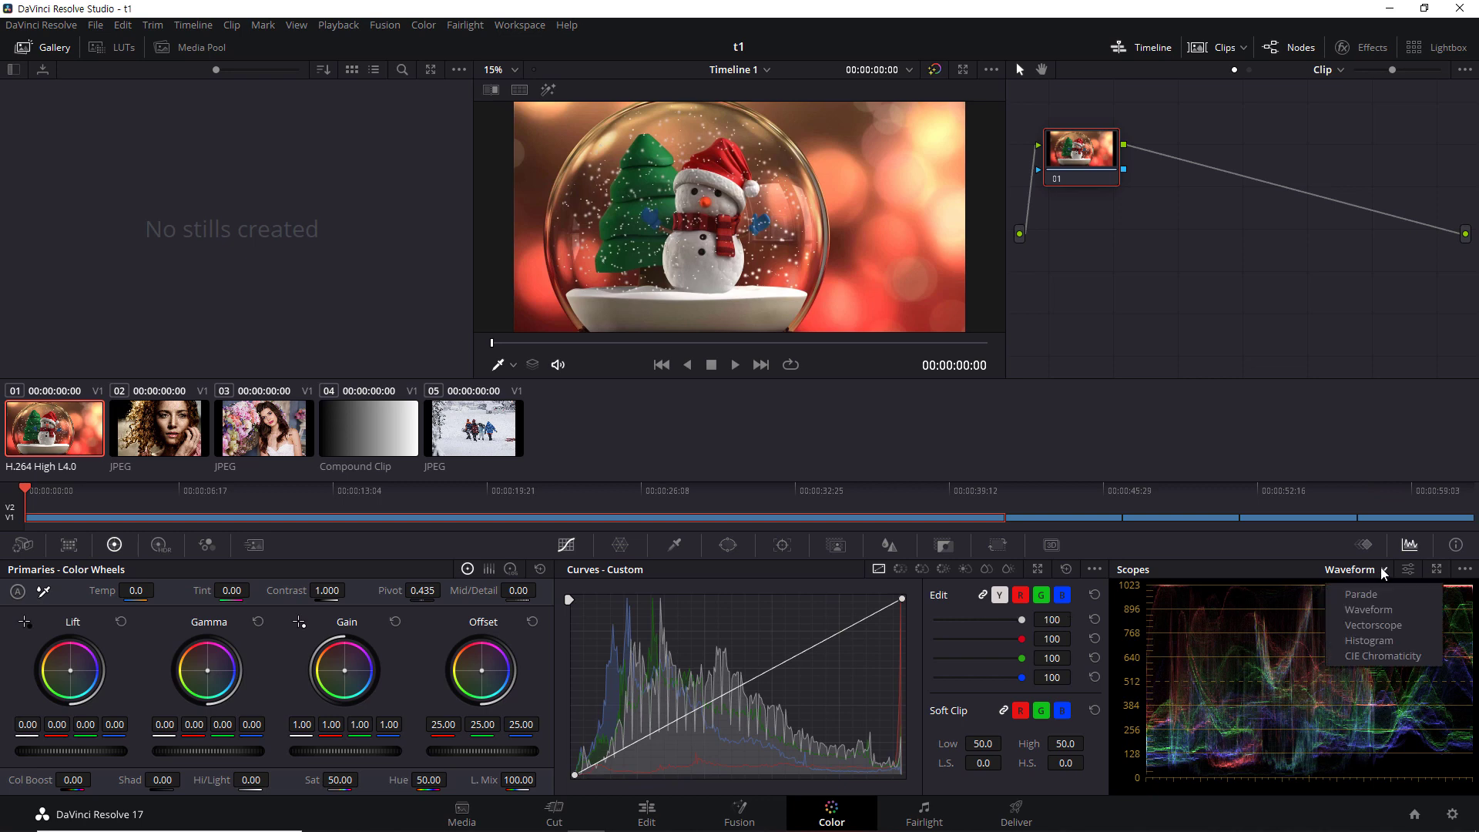
pyautogui.click(1379, 626)
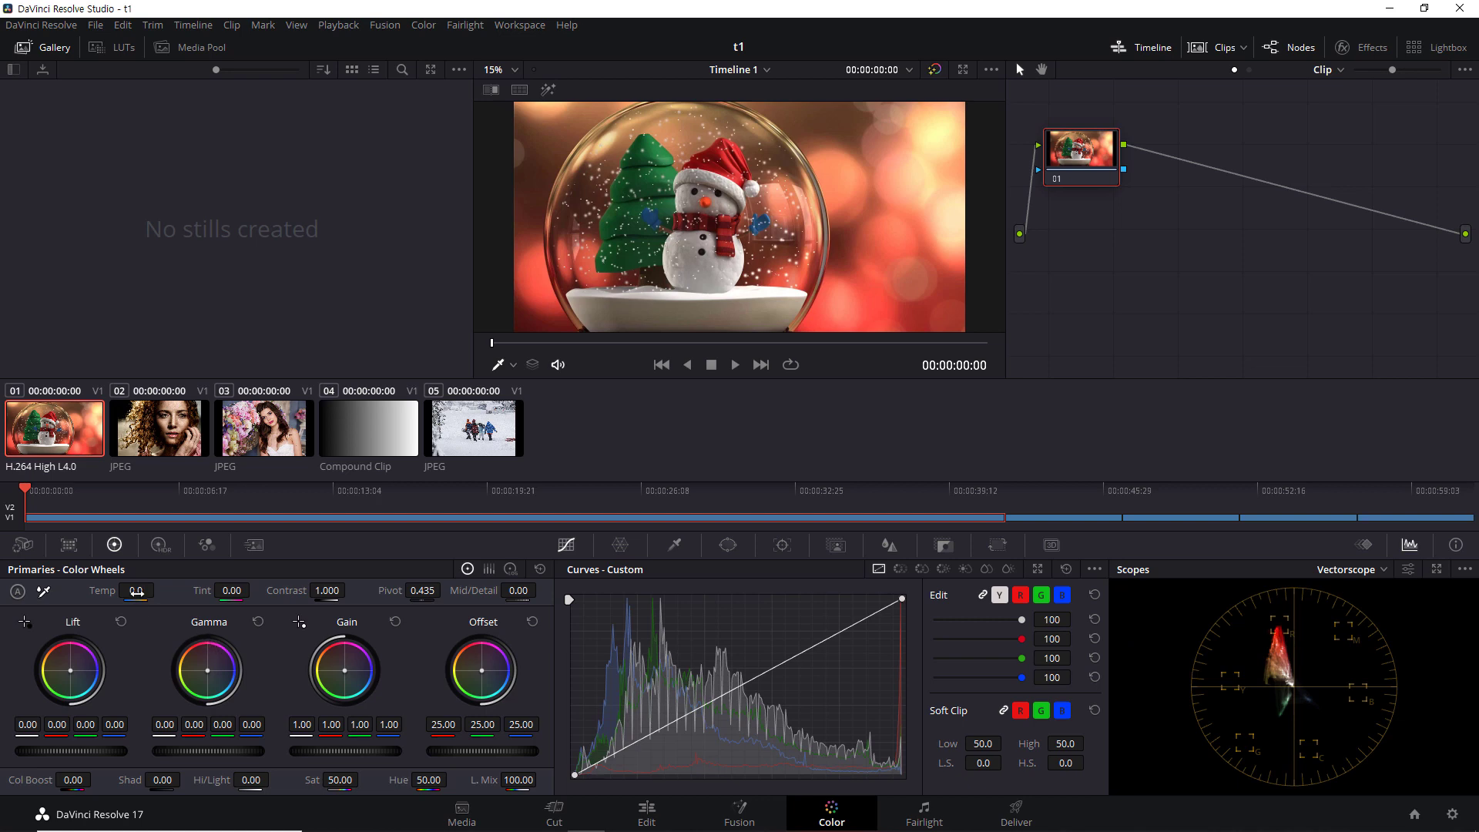
# Try cooler and warmer Temp values of -350, -2580, 550 and 2040 on the snow globe clip, and reset Temp.
pyautogui.moveTo(136, 591)
pyautogui.mouseDown()
pyautogui.moveTo(104, 591)
pyautogui.moveTo(812, 664)
pyautogui.mouseUp()
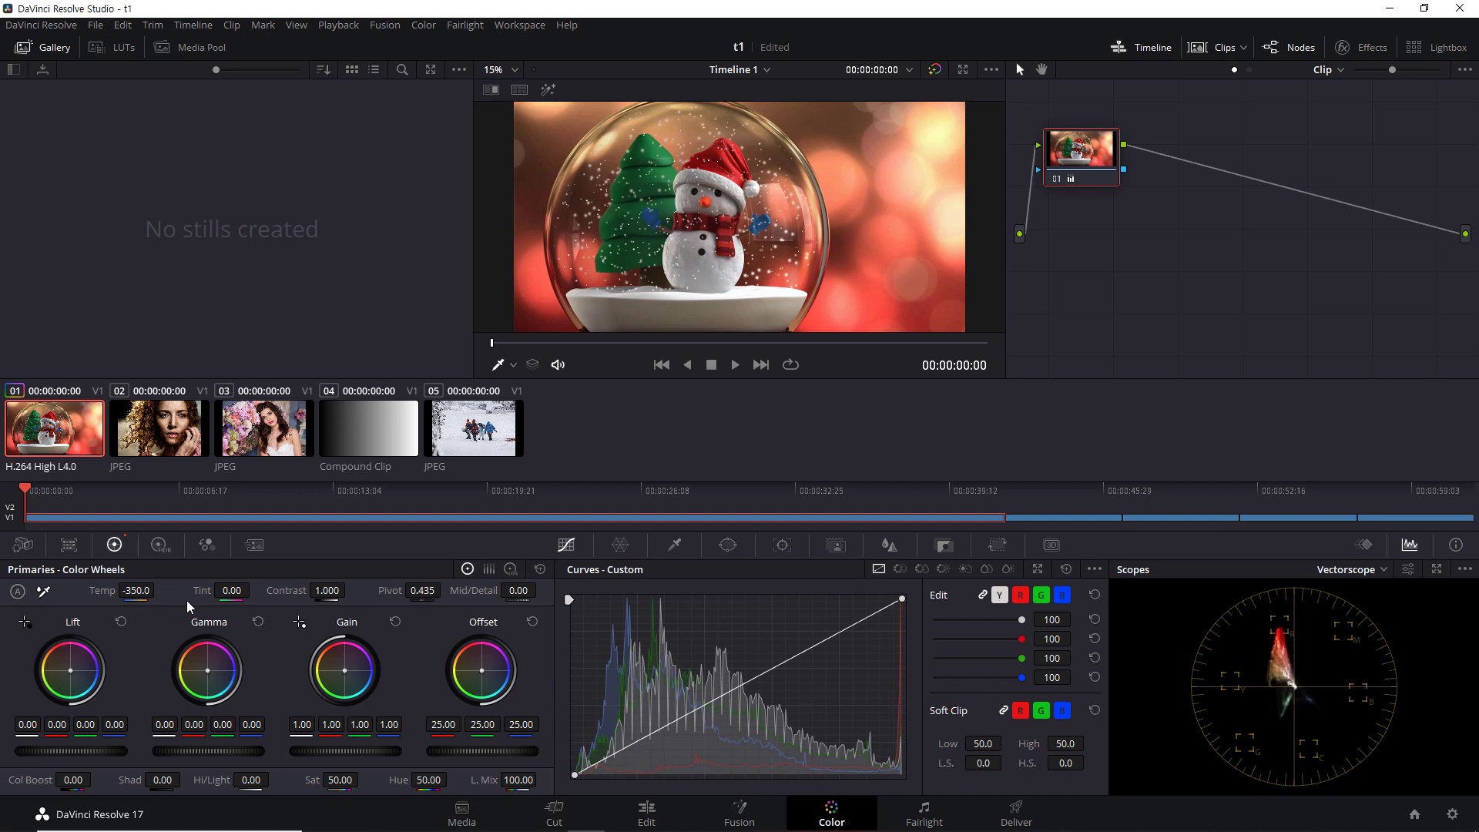
pyautogui.moveTo(136, 591); pyautogui.dragTo(29, 591)
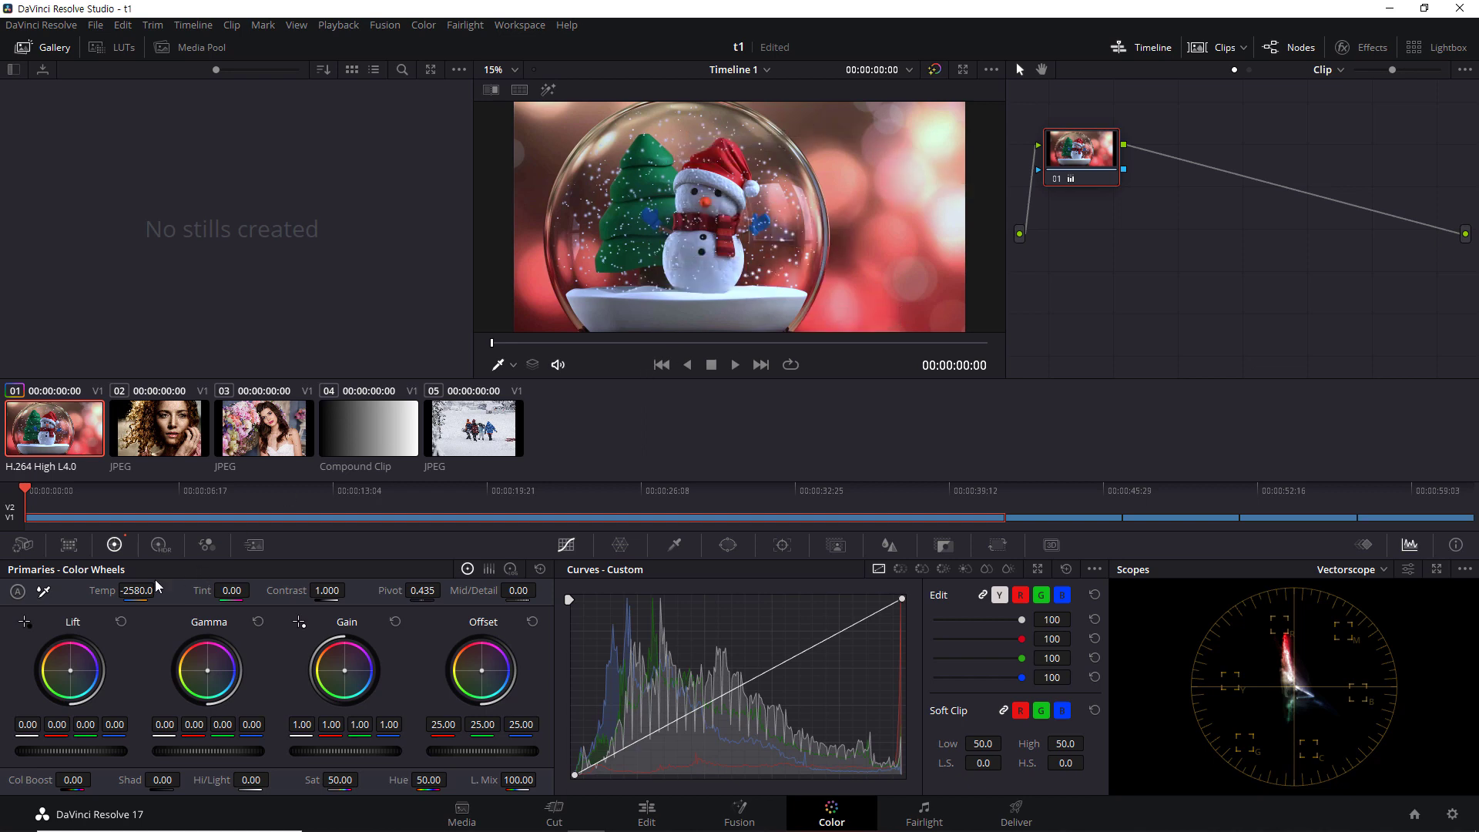
pyautogui.moveTo(158, 591)
pyautogui.mouseDown()
pyautogui.moveTo(135, 591)
pyautogui.moveTo(165, 590)
pyautogui.mouseUp()
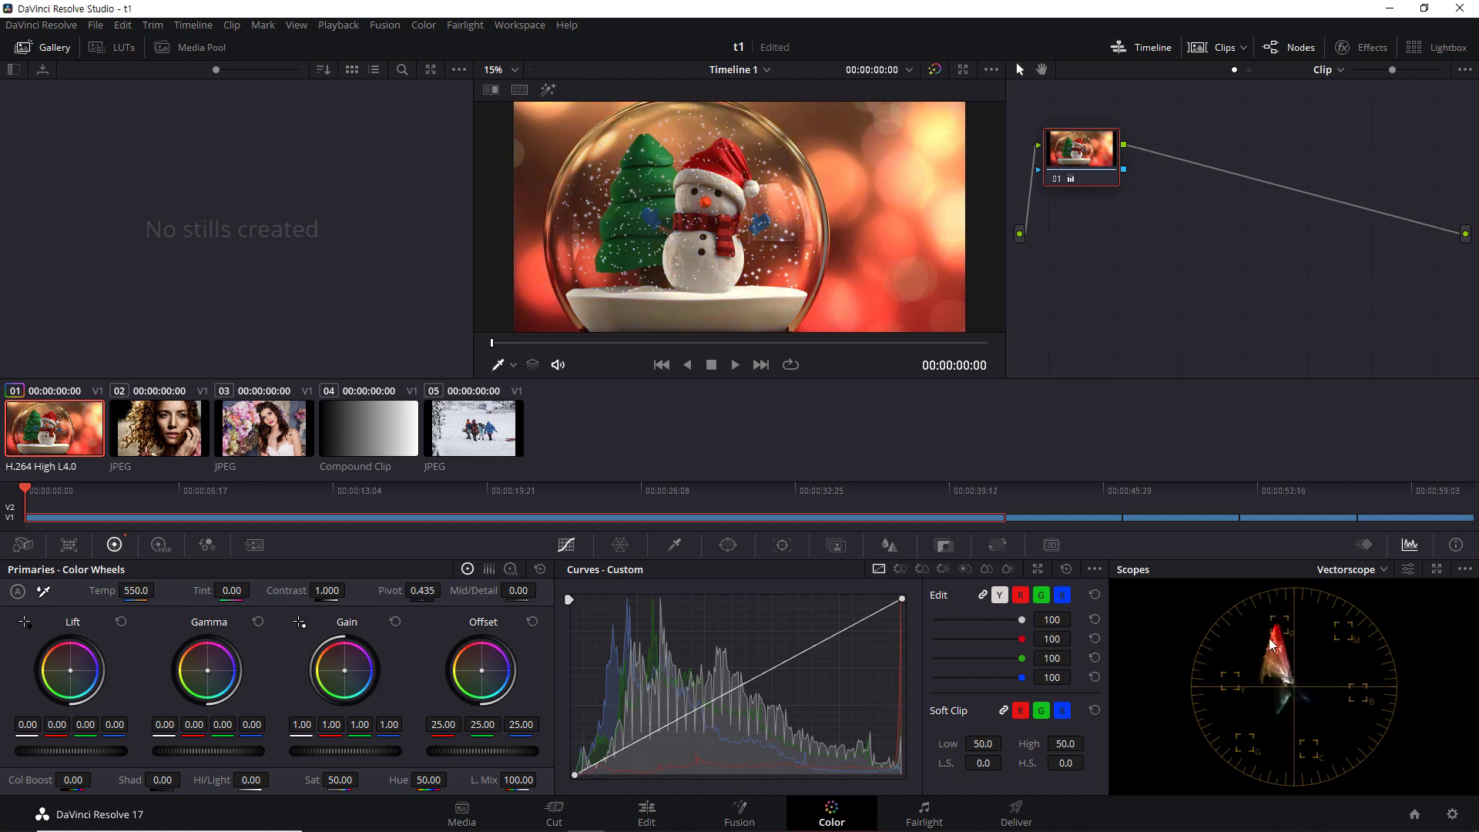
pyautogui.moveTo(132, 592); pyautogui.dragTo(188, 592)
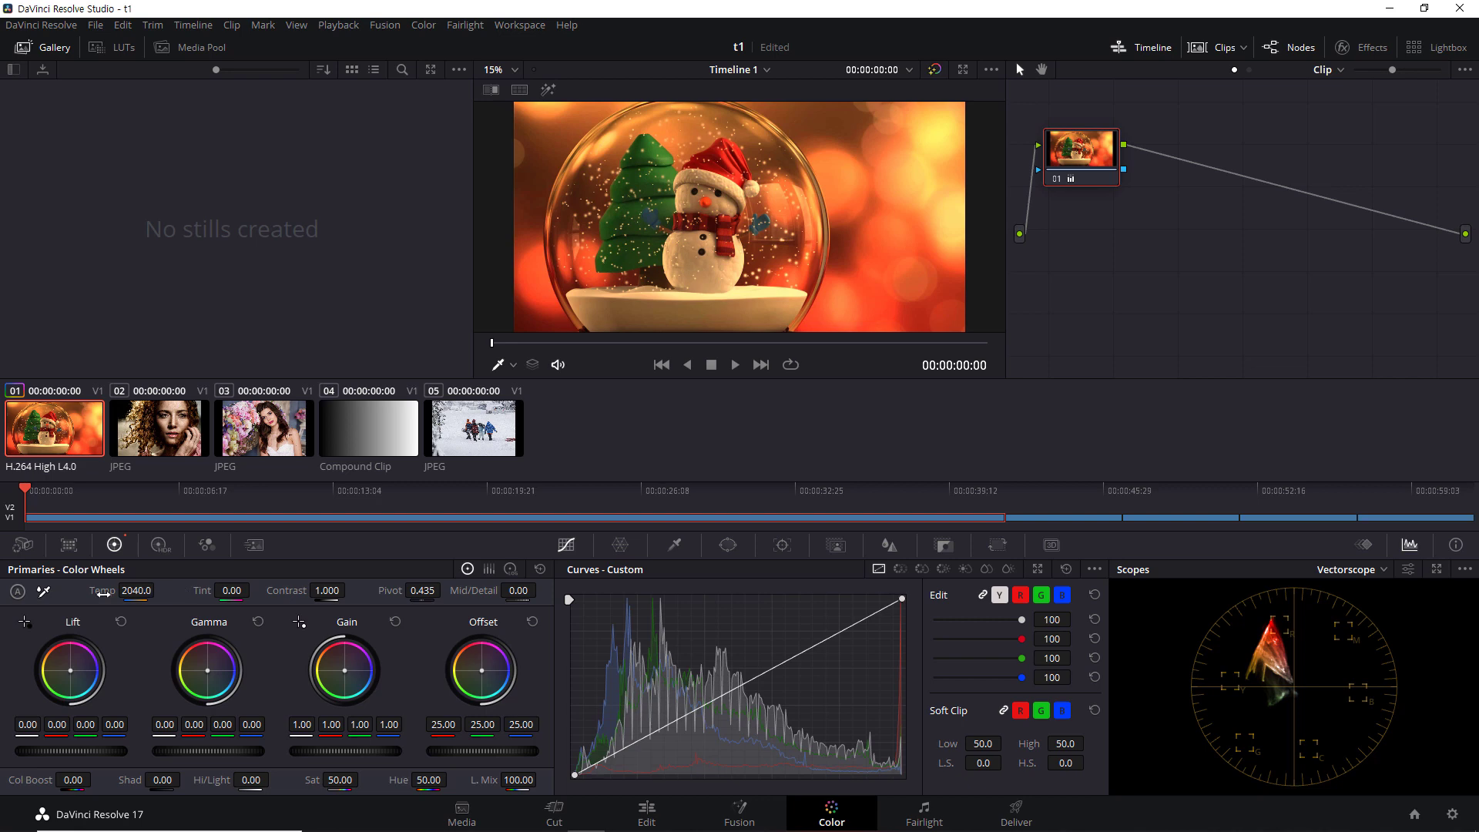
pyautogui.doubleClick(102, 592)
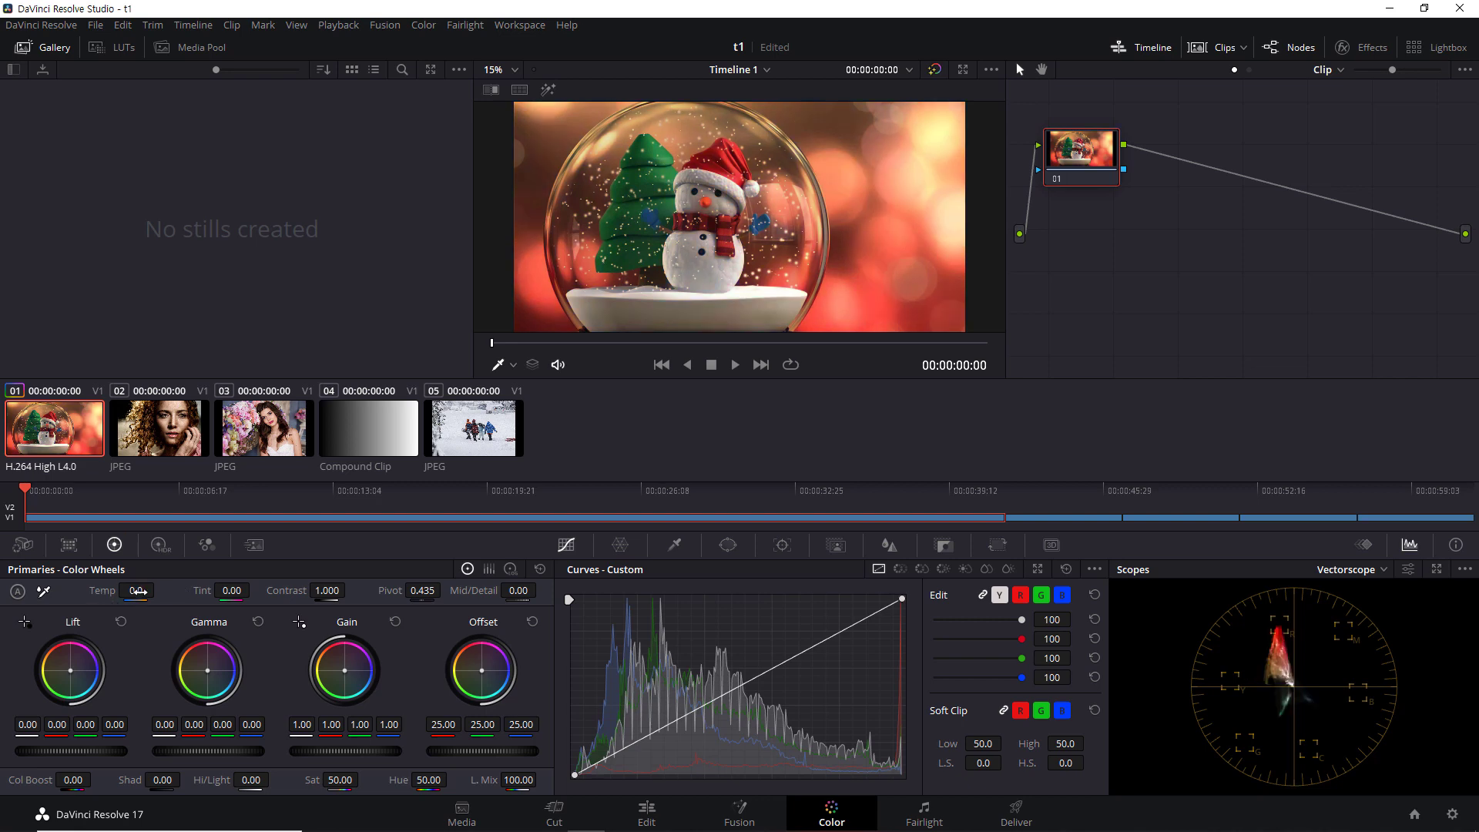
# Compare Temp at -3830 and at 2720 on the snow globe clip, resetting Temp after each adjustment.
pyautogui.moveTo(138, 591); pyautogui.dragTo(70, 590)
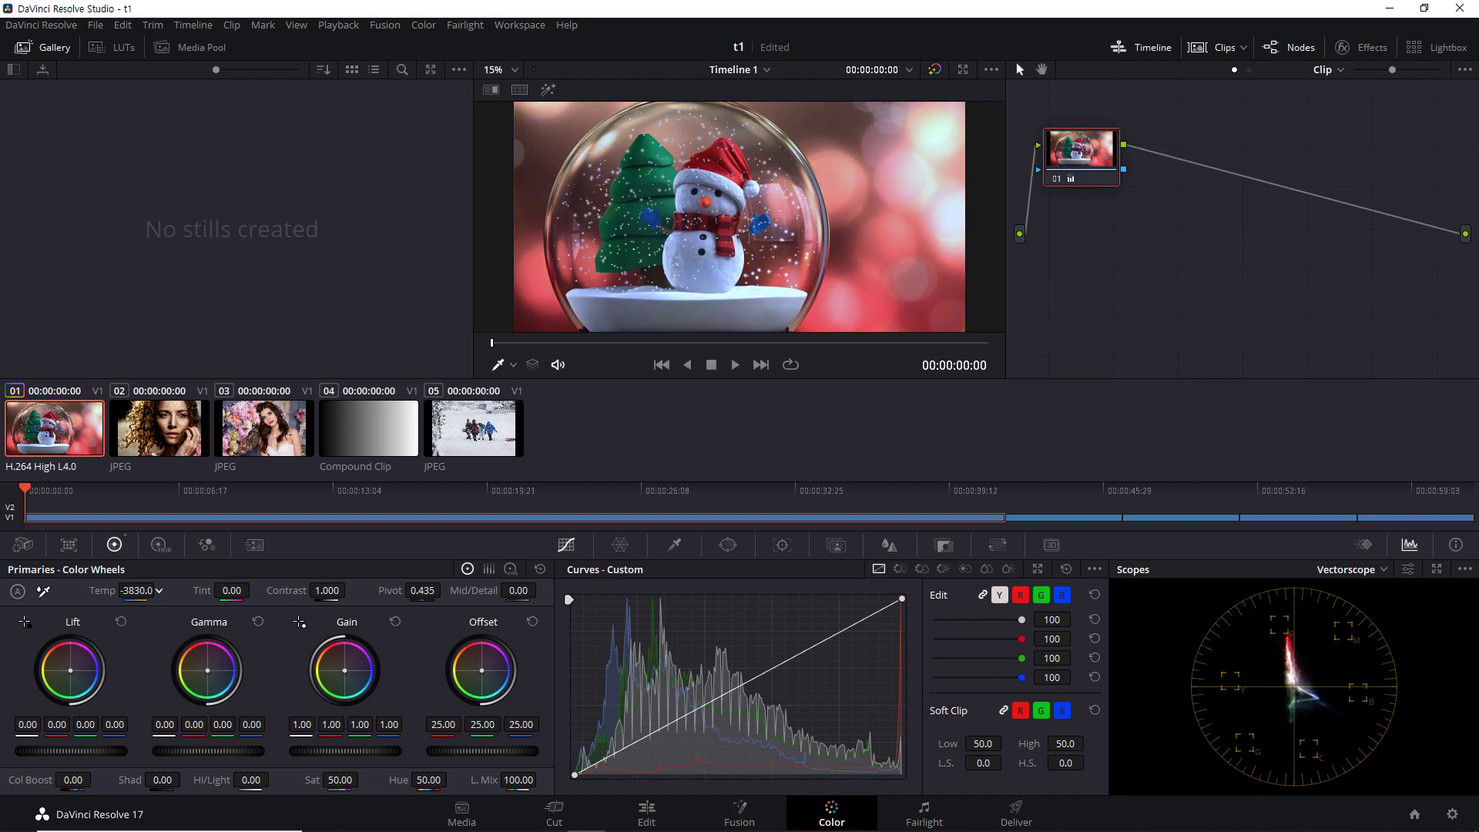
pyautogui.doubleClick(103, 591)
pyautogui.moveTo(137, 591); pyautogui.dragTo(160, 589)
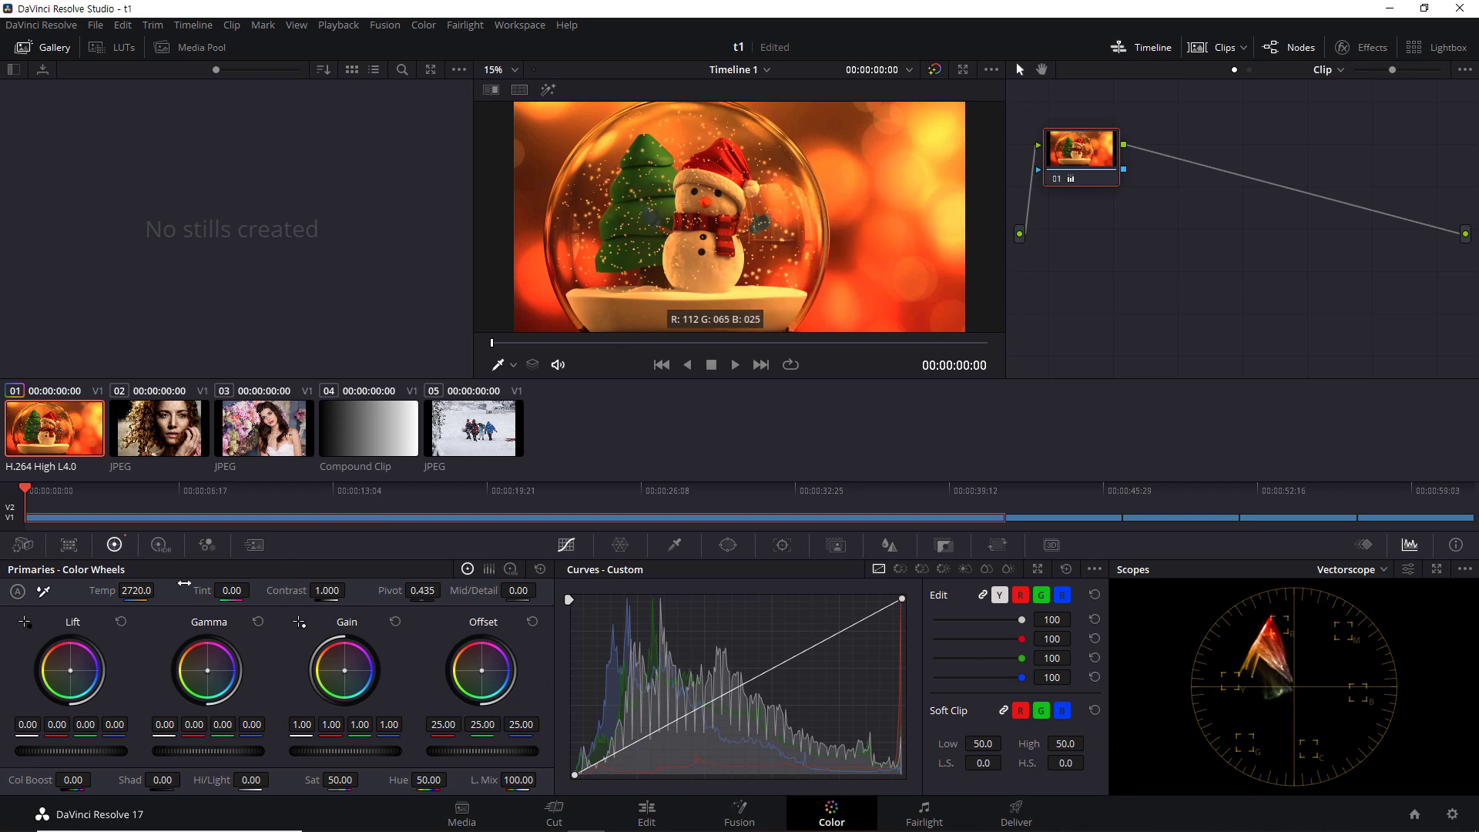
pyautogui.doubleClick(102, 590)
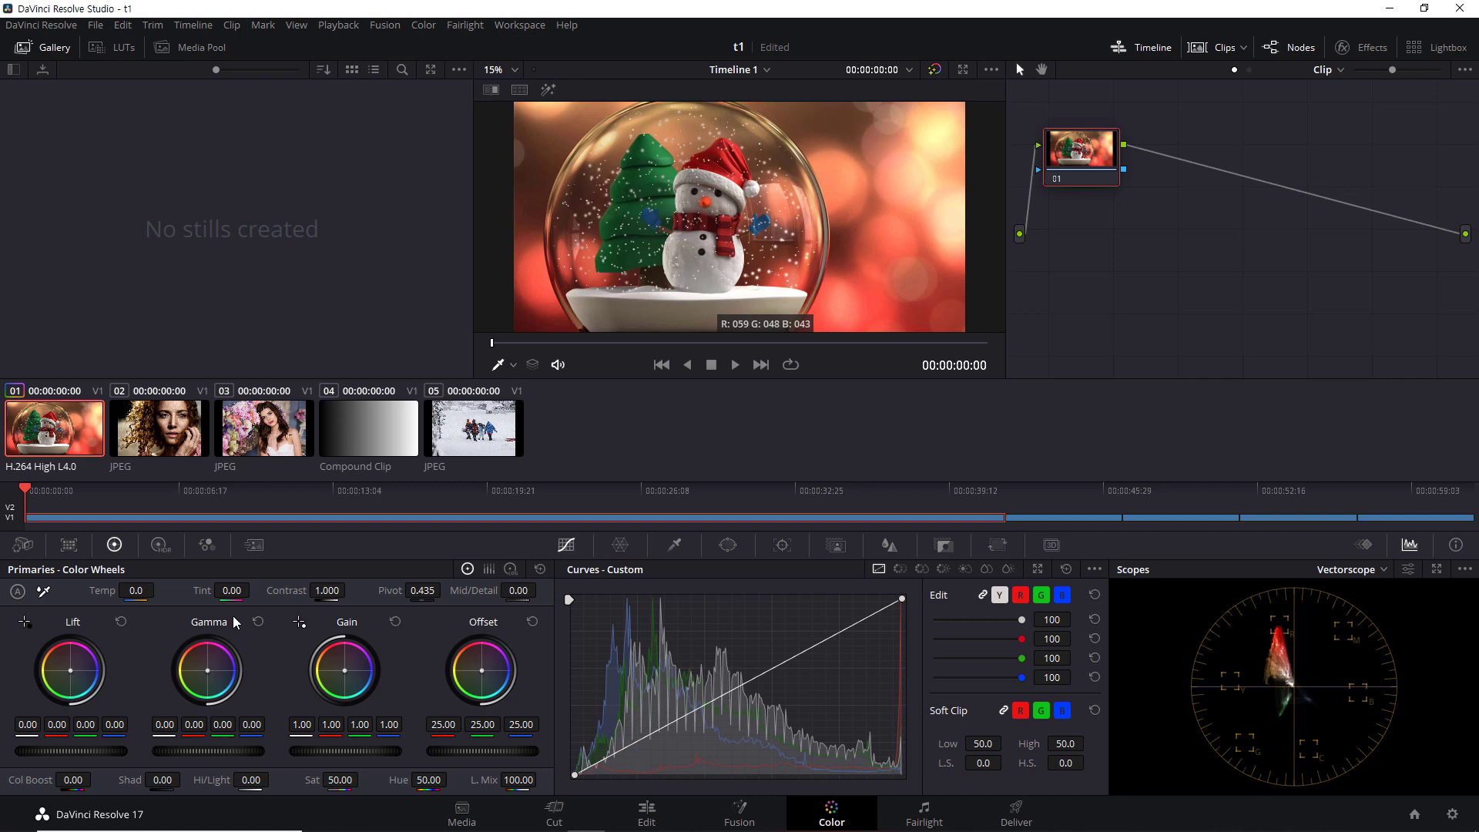
# Lower the snow globe clip's Tint to -100 and reset it to its default.
pyautogui.moveTo(229, 590); pyautogui.dragTo(162, 590)
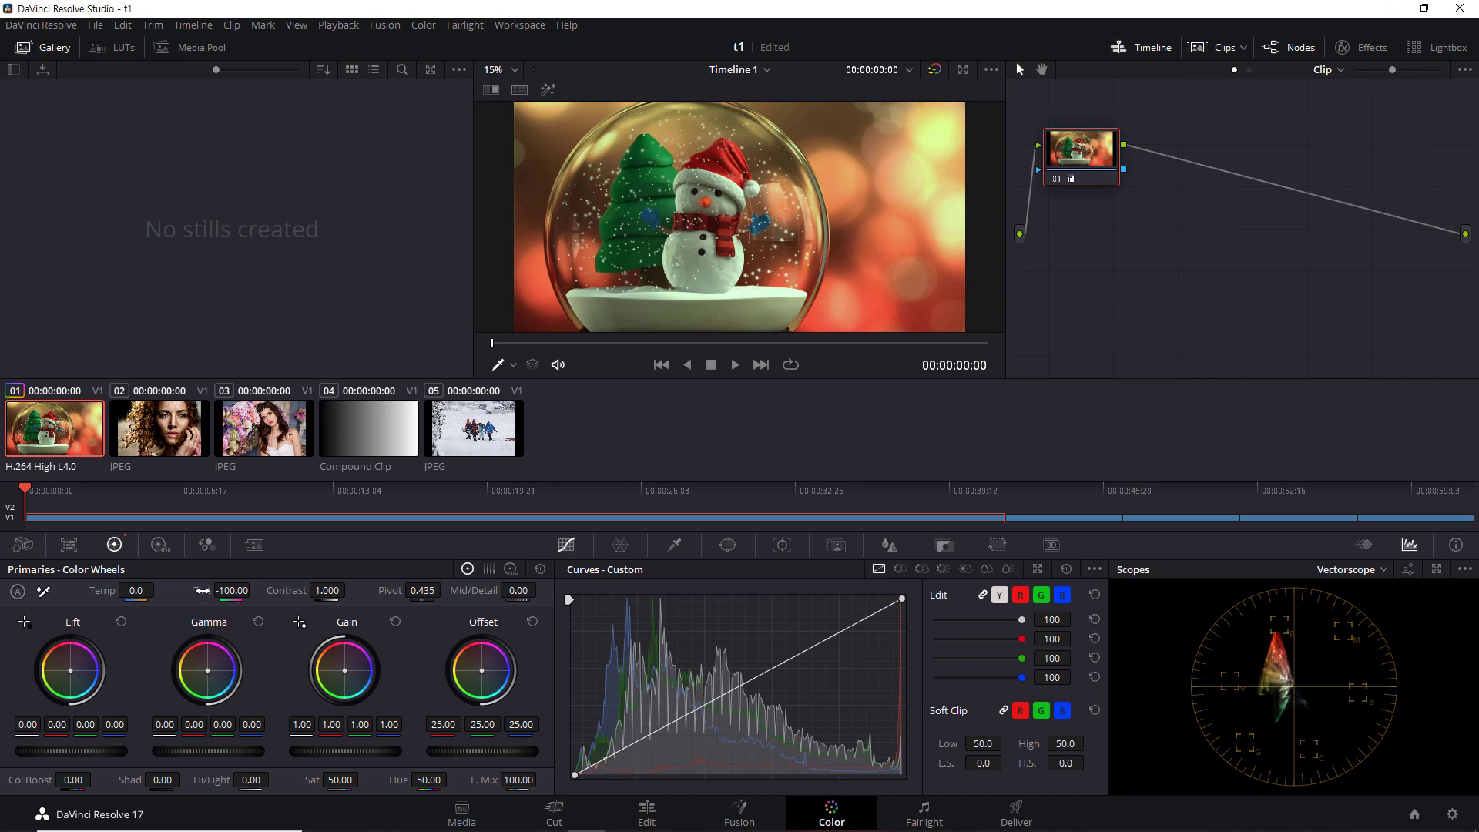
pyautogui.doubleClick(202, 591)
pyautogui.click(231, 591)
pyautogui.write('79.5')
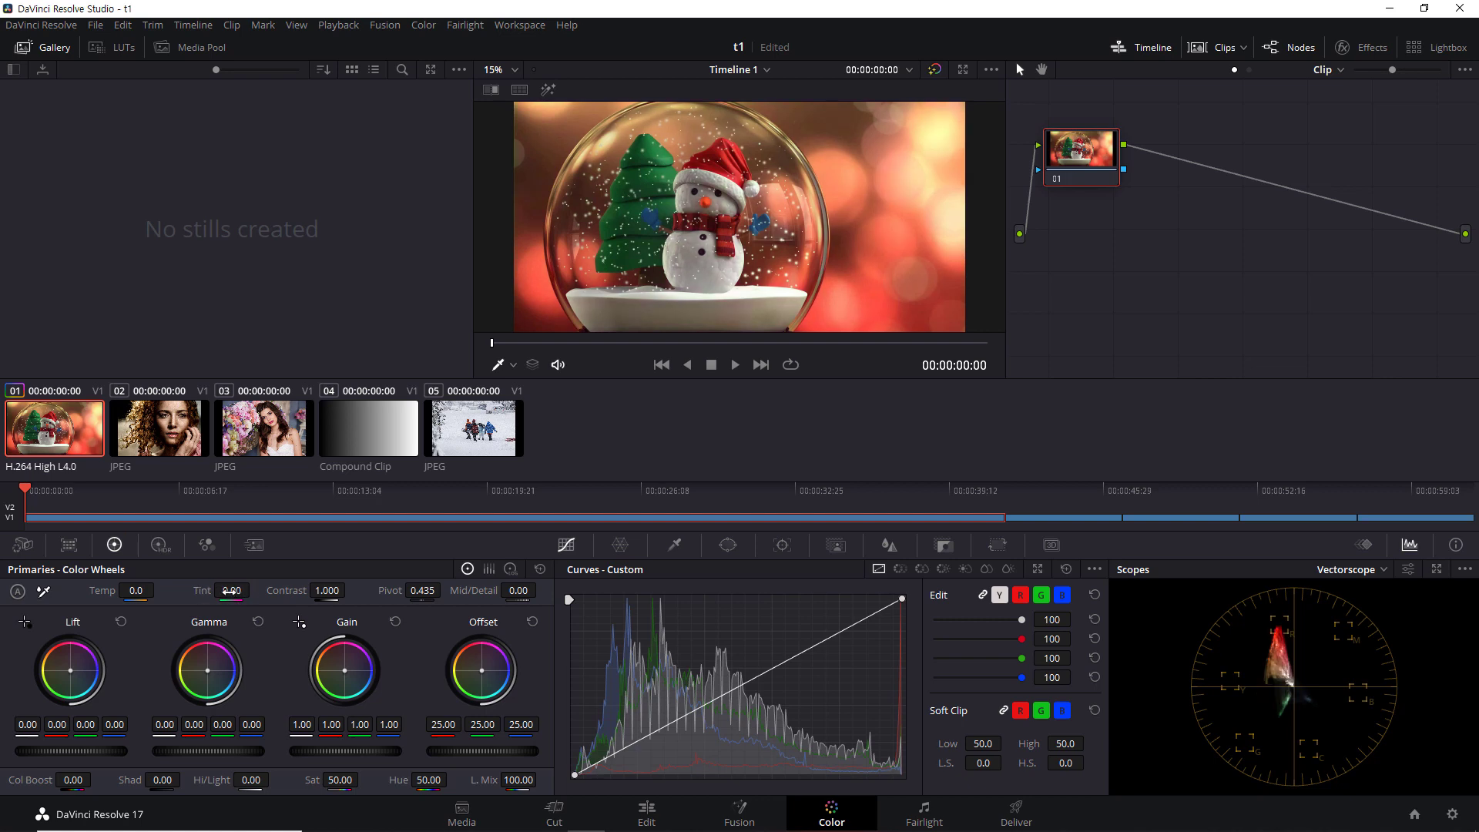
# Compare Tint values of 58.50, -100 and 100 on the snow globe clip, and reset Tint to its default.
pyautogui.press('Return')
pyautogui.moveTo(231, 591); pyautogui.dragTo(263, 591)
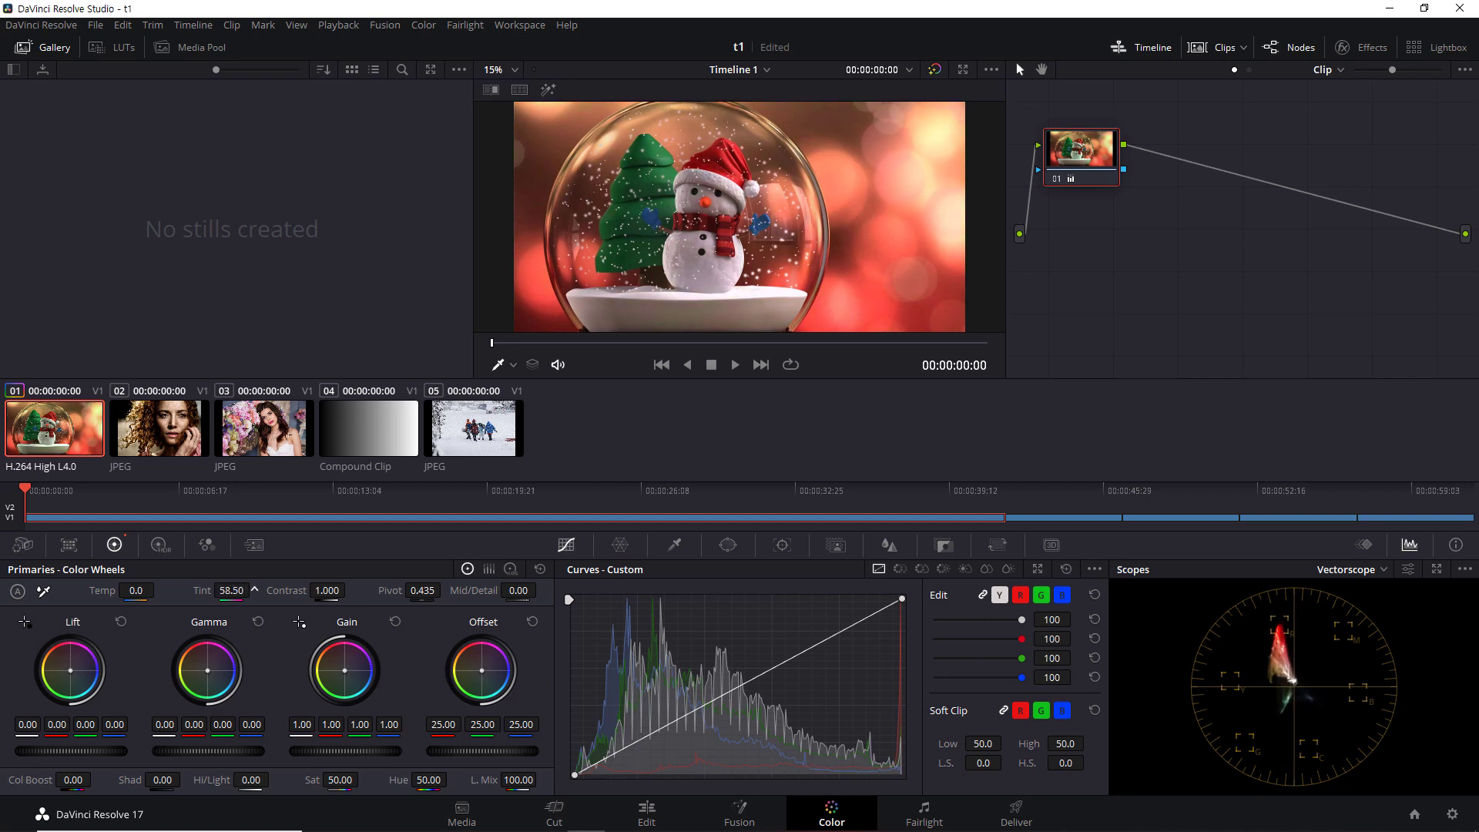
pyautogui.moveTo(255, 591); pyautogui.dragTo(254, 590)
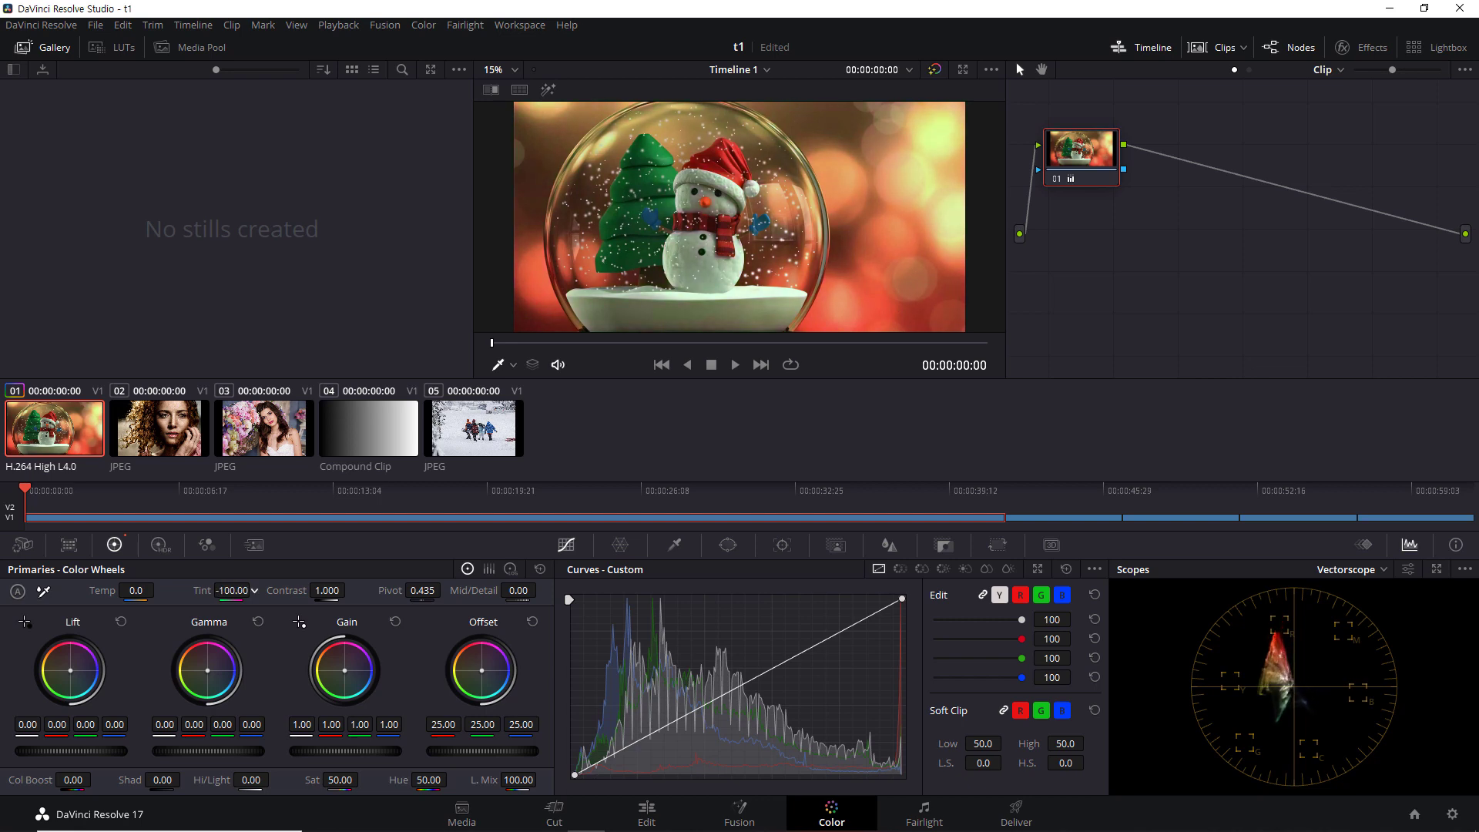
pyautogui.moveTo(254, 590); pyautogui.dragTo(255, 590)
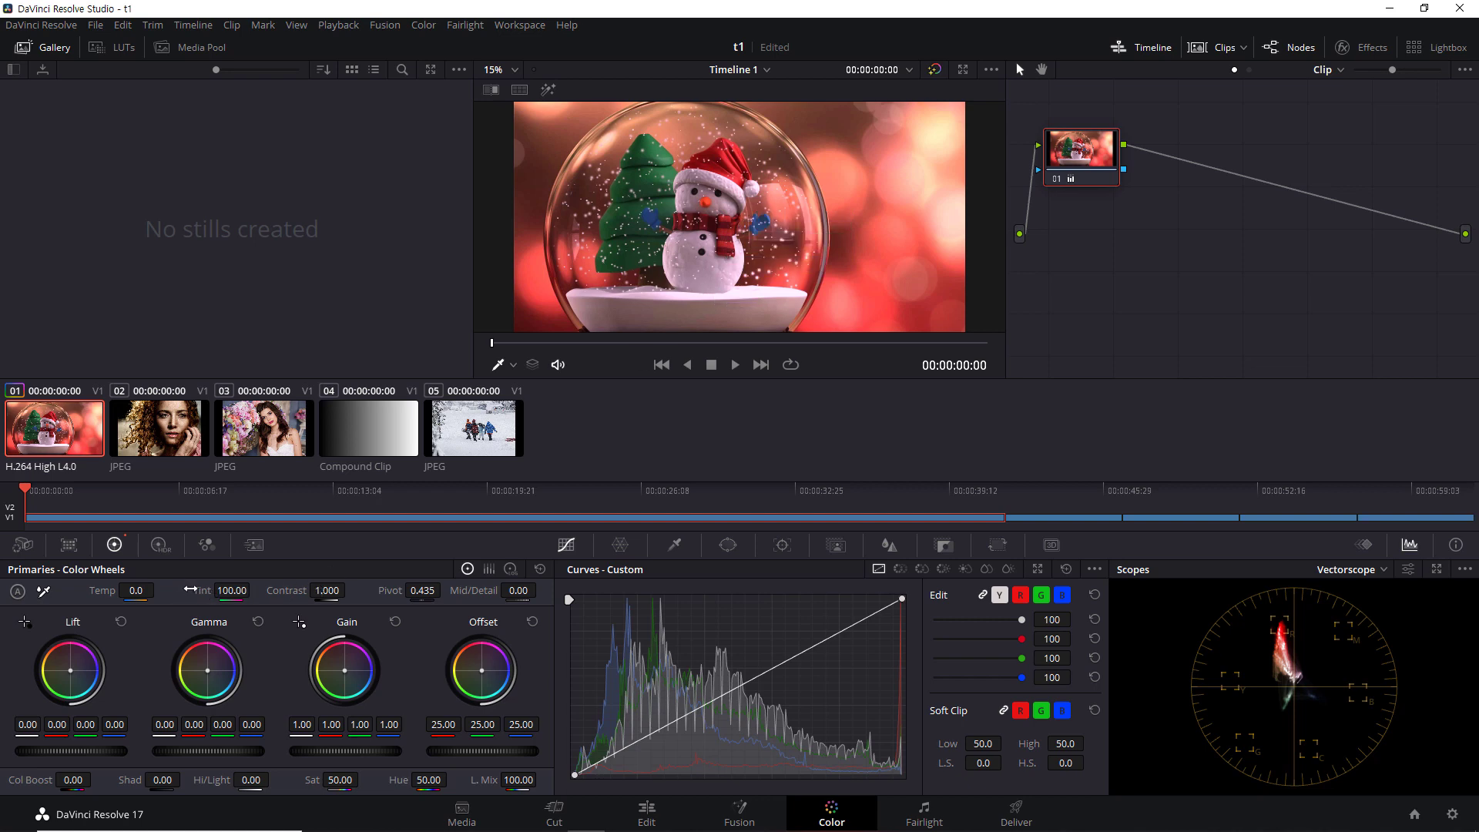
pyautogui.doubleClick(191, 591)
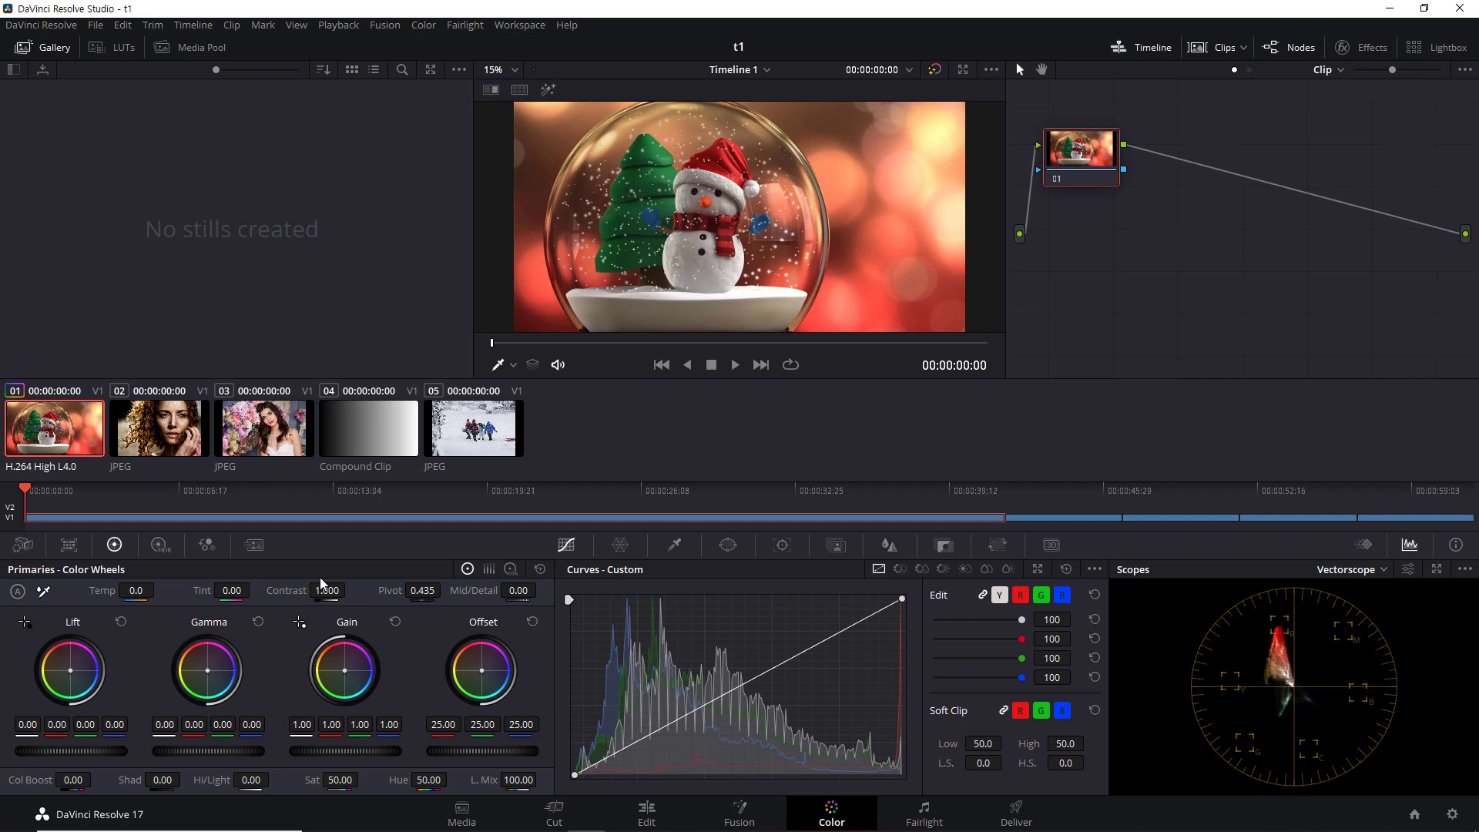
# Select the grayscale gradient clip 04 and switch the scope display to Waveform.
pyautogui.click(379, 428)
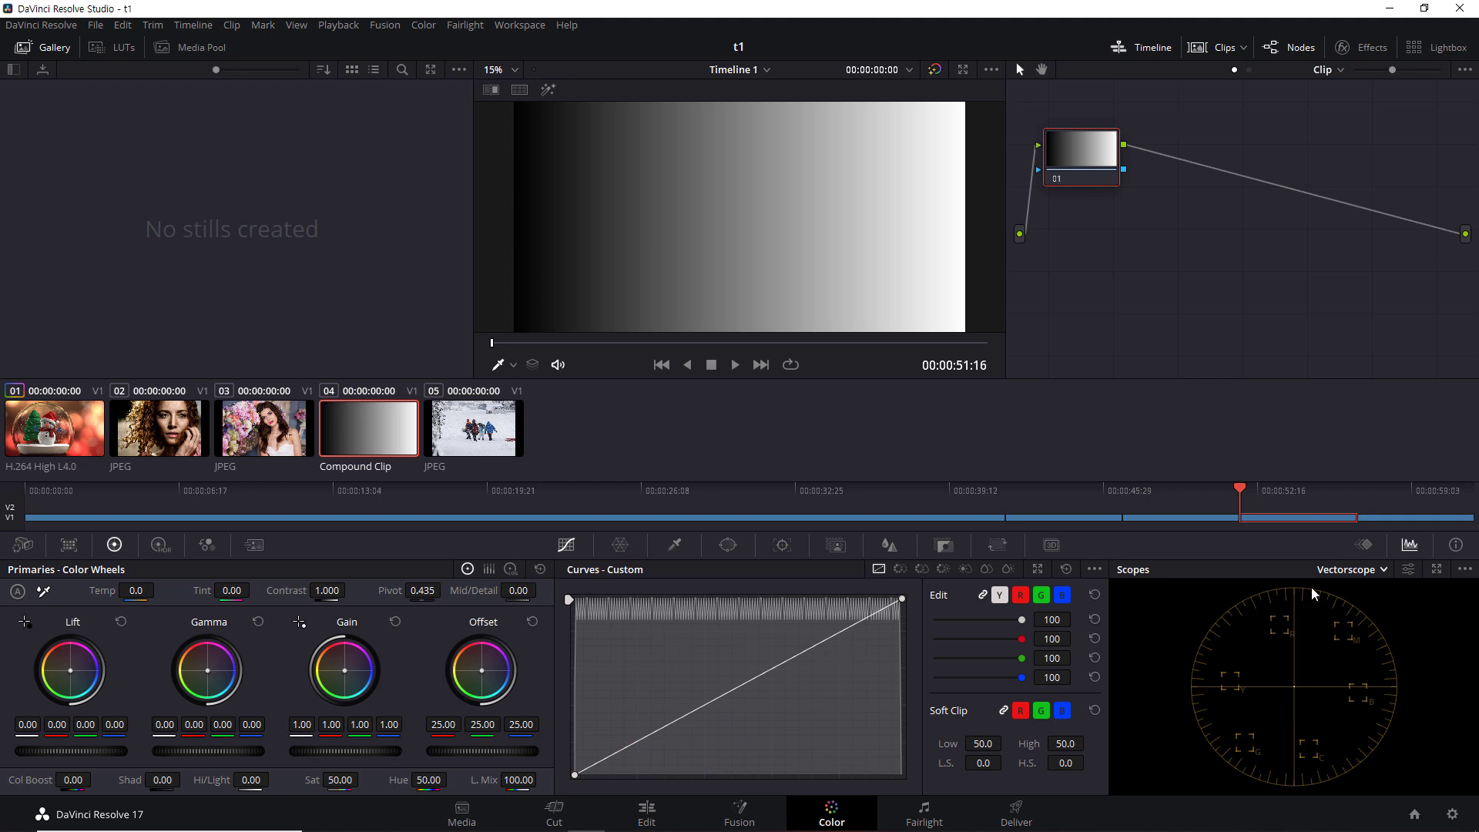
pyautogui.click(1384, 570)
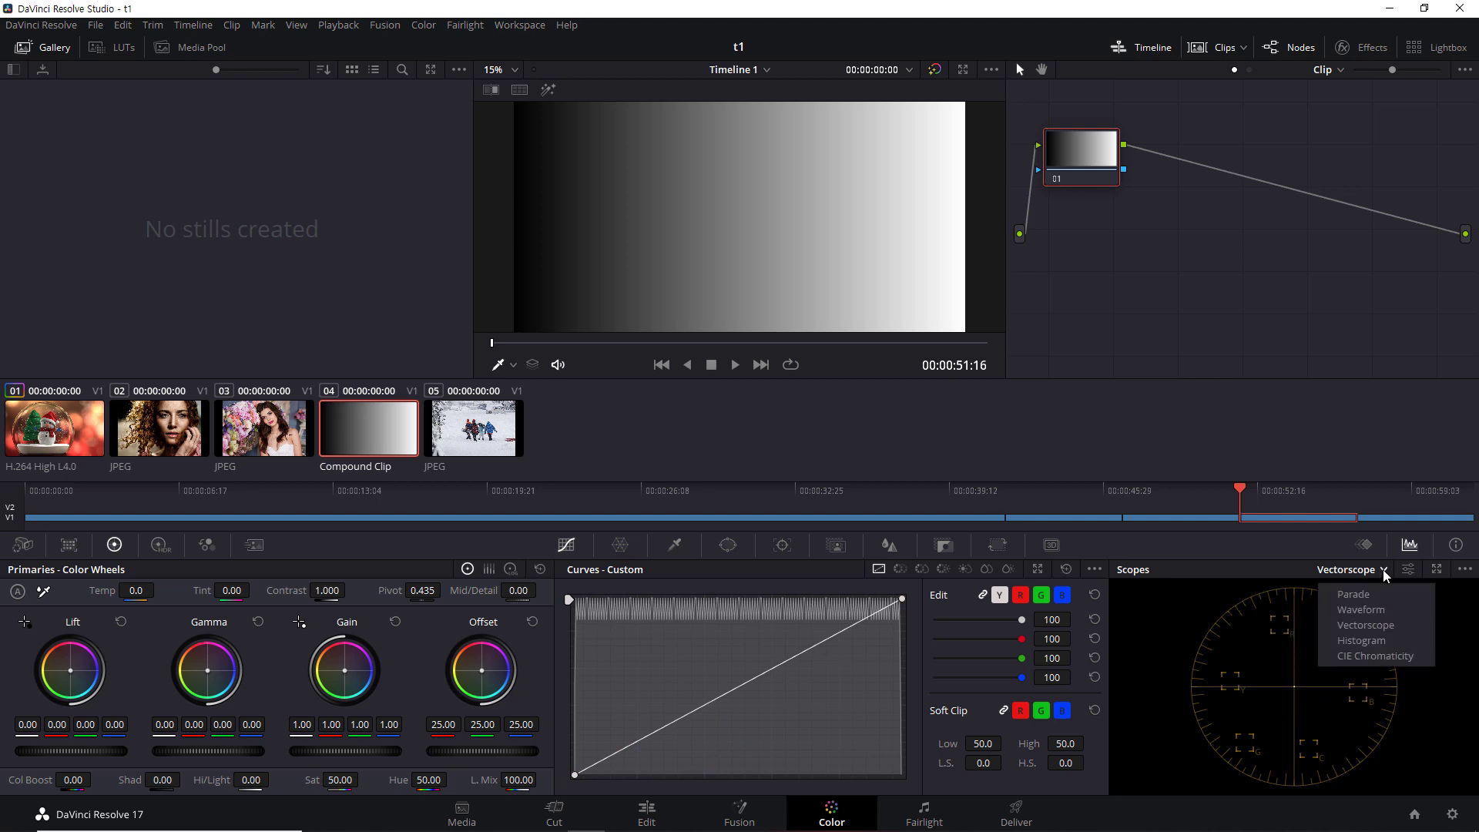
pyautogui.click(1381, 614)
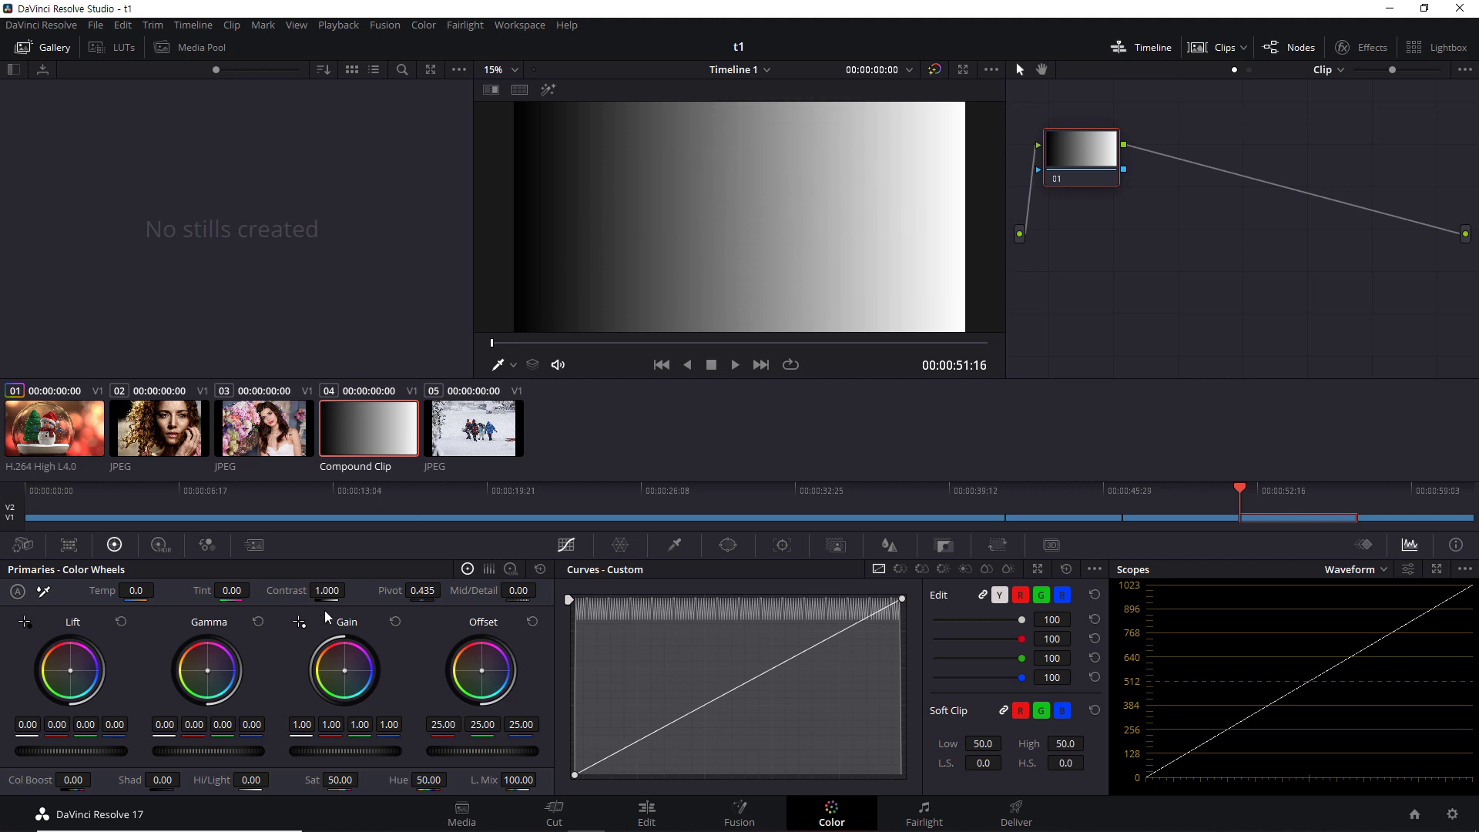
# Raise the gradient clip's Contrast to 1.794.
pyautogui.moveTo(327, 591); pyautogui.dragTo(358, 590)
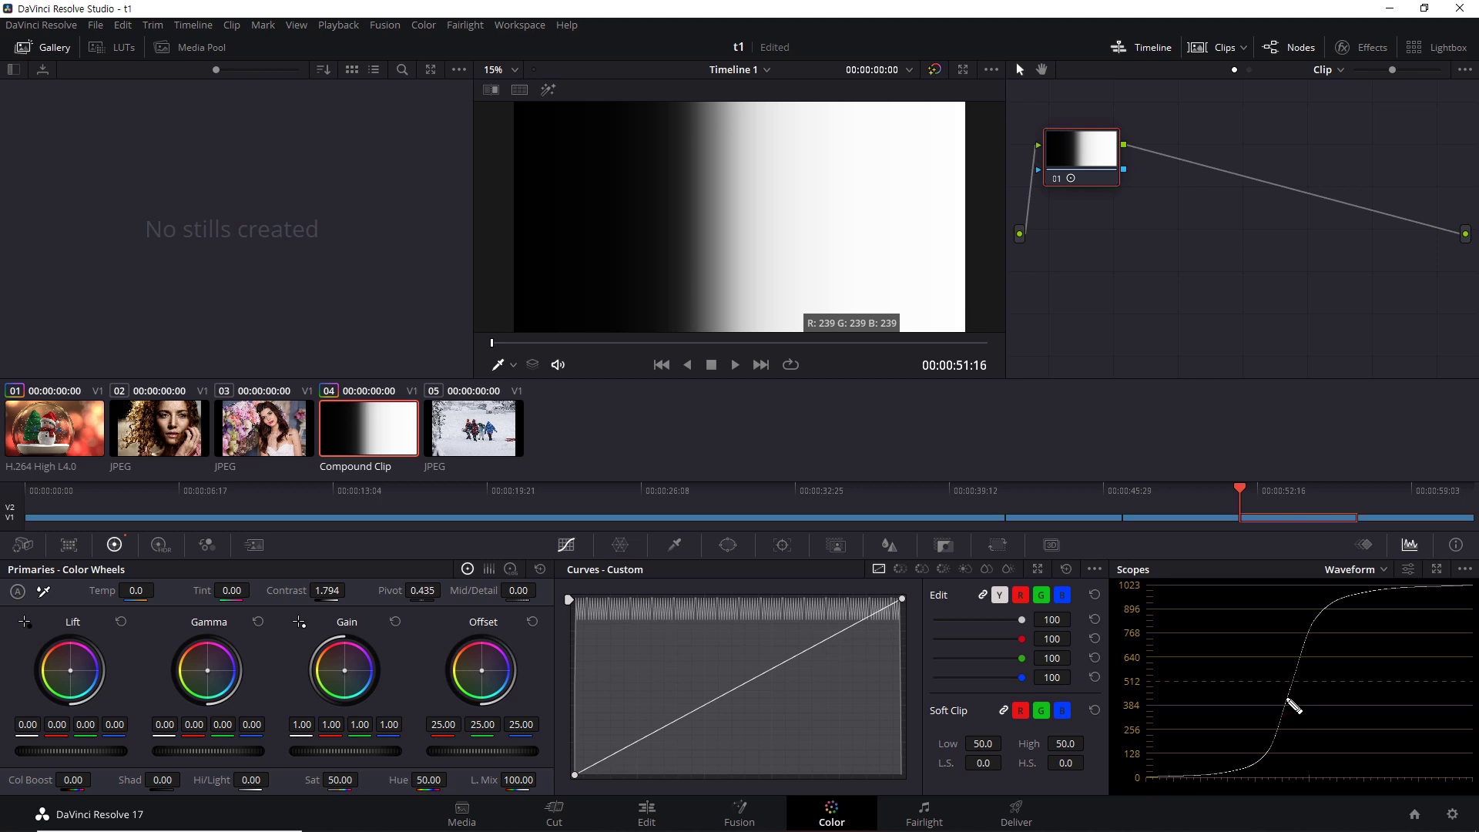
pyautogui.moveTo(1284, 696); pyautogui.dragTo(1296, 690)
pyautogui.moveTo(720, 336)
pyautogui.mouseDown()
pyautogui.moveTo(699, 289)
pyautogui.moveTo(584, 266)
pyautogui.moveTo(592, 231)
pyautogui.mouseUp()
pyautogui.moveTo(773, 279)
pyautogui.mouseDown()
pyautogui.moveTo(863, 252)
pyautogui.moveTo(876, 264)
pyautogui.mouseUp()
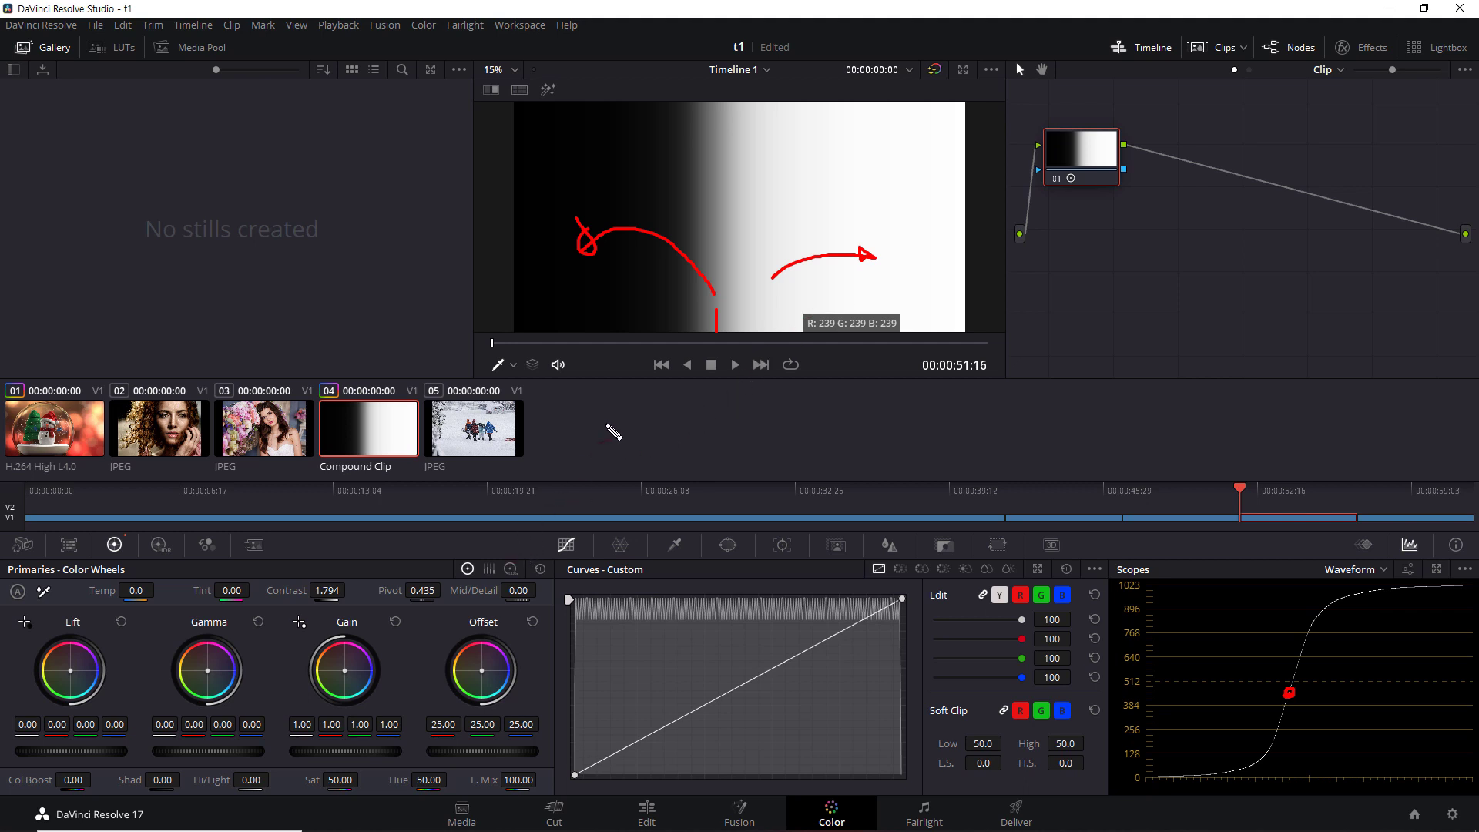
pyautogui.press('Escape')
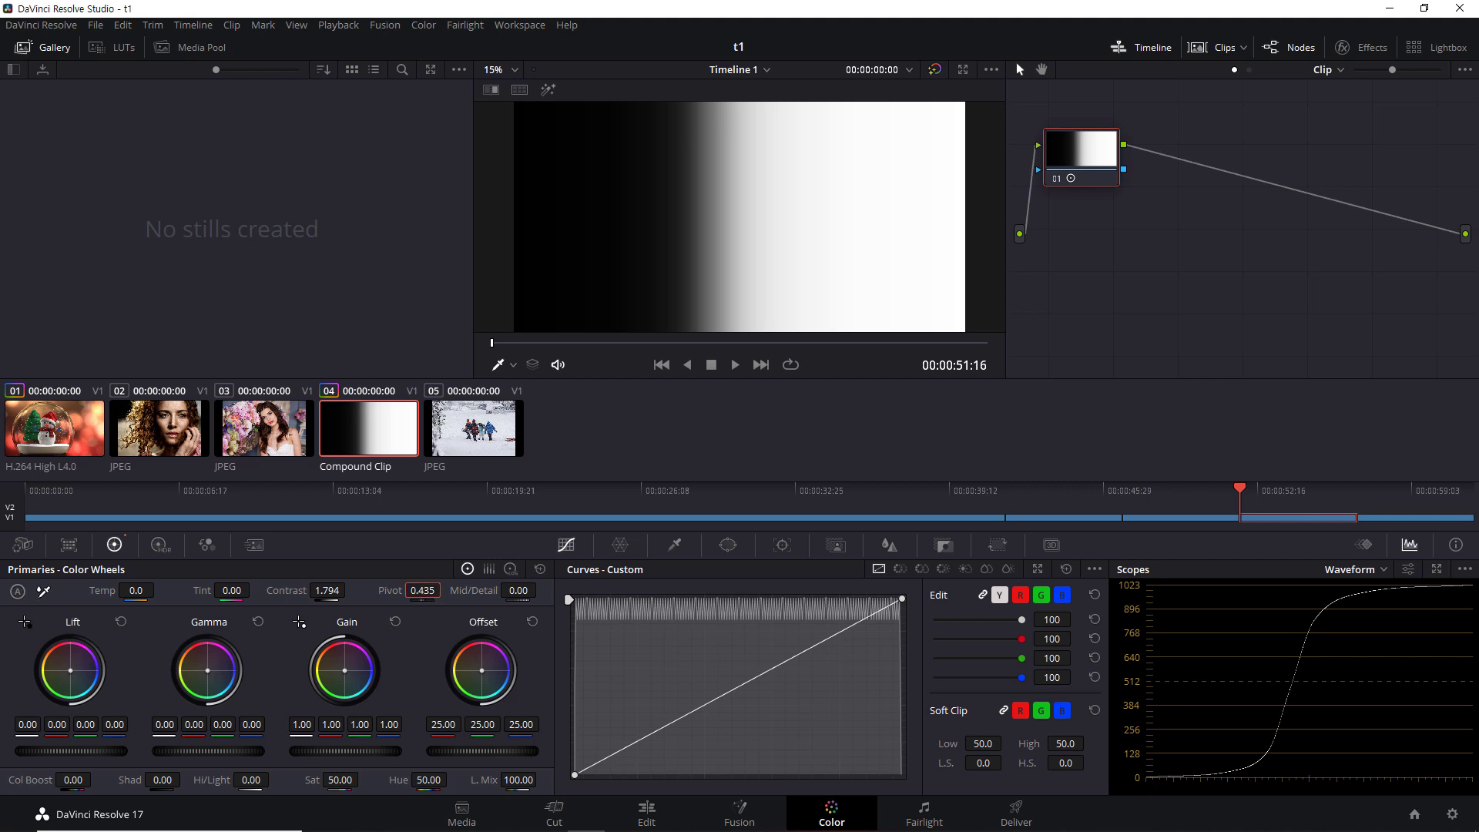
# Try a Pivot of 0.5 on the gradient clip, and reset Pivot and Contrast to their defaults.
pyautogui.write('0.5')
pyautogui.press('Return')
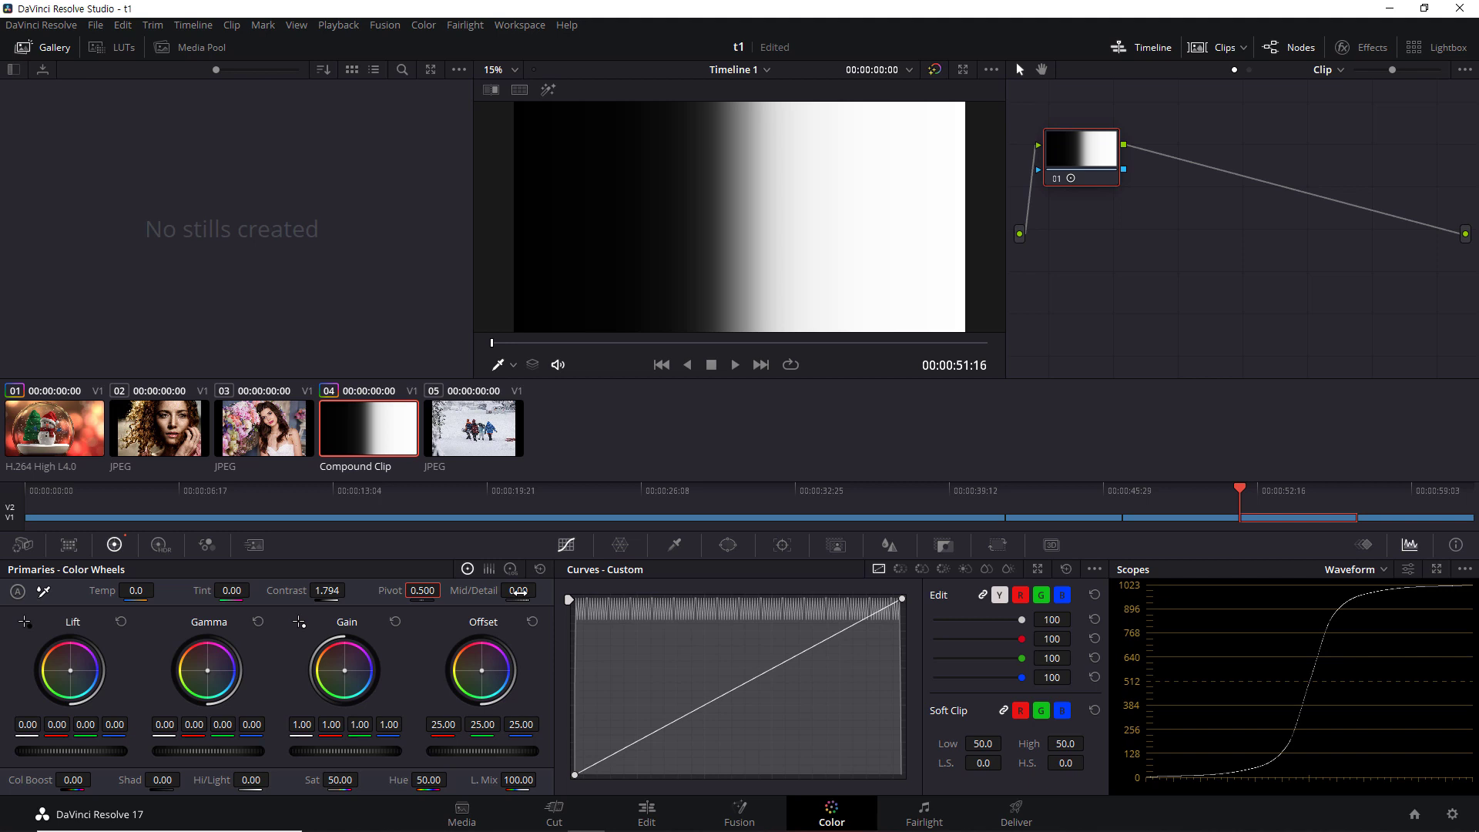
pyautogui.moveTo(441, 597); pyautogui.dragTo(408, 596)
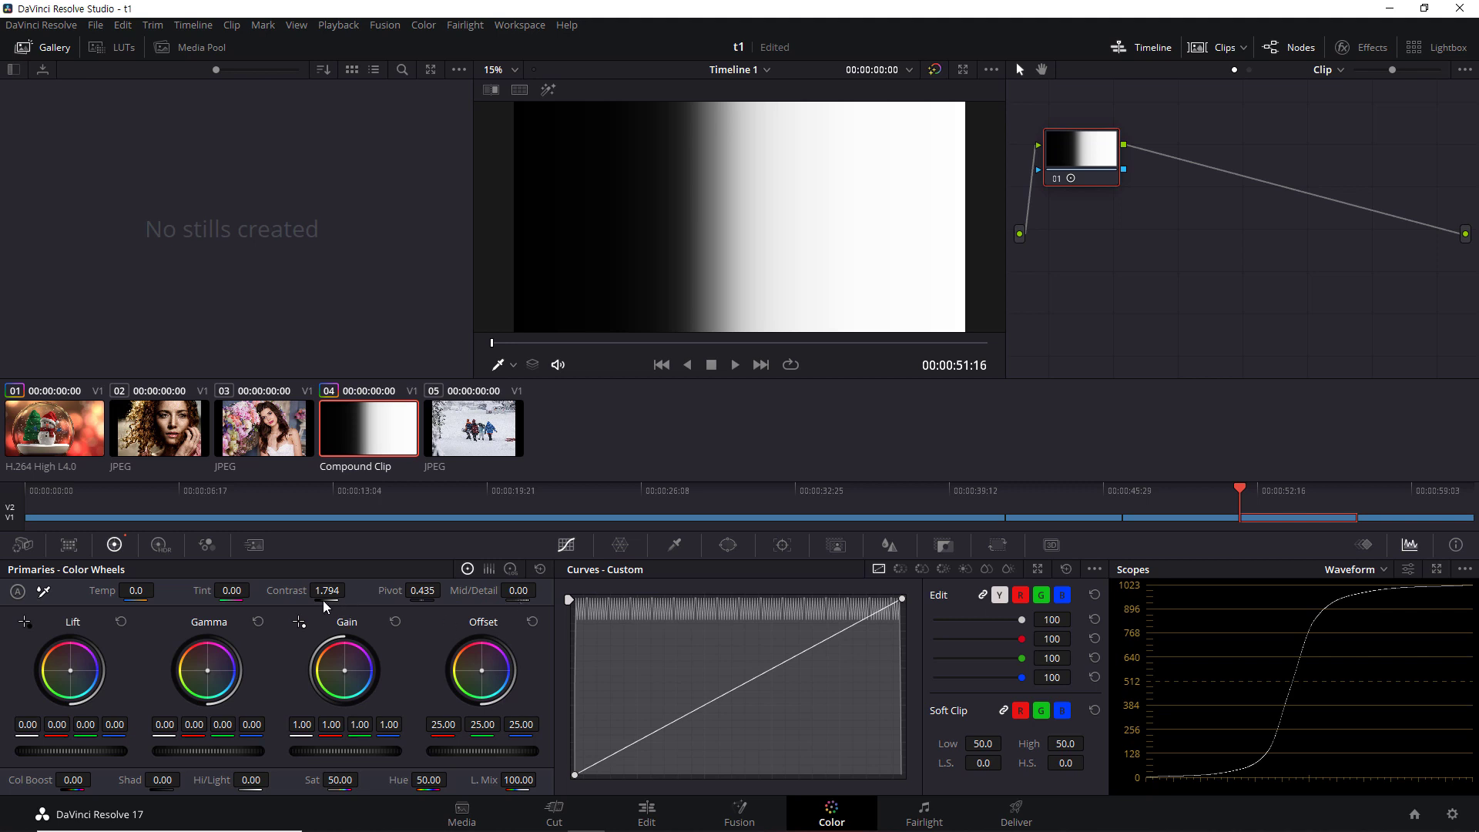
pyautogui.doubleClick(293, 591)
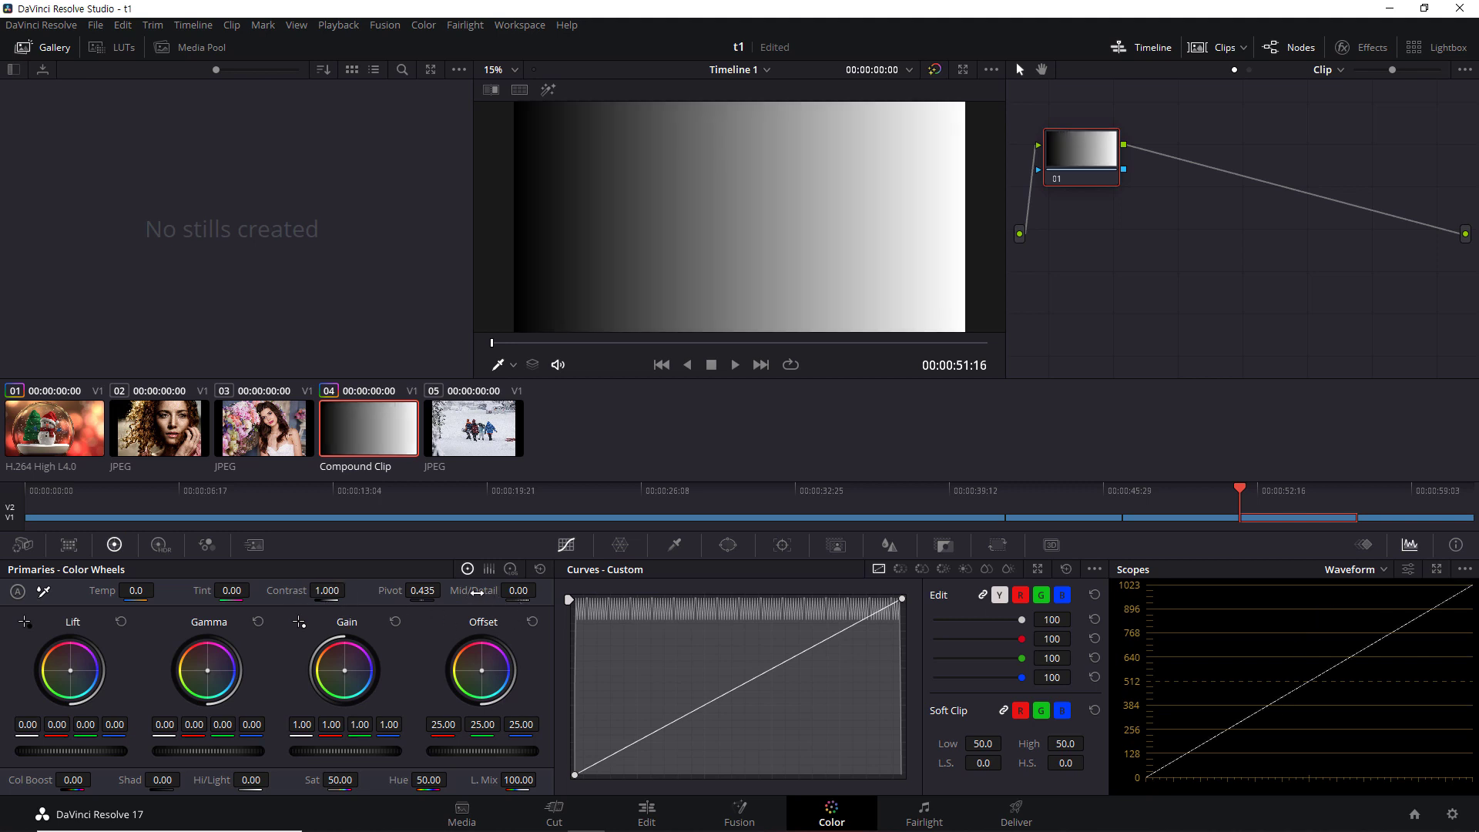
# Try higher and lower Mid/Detail values on the gradient clip, and reset Mid/Detail to its default.
pyautogui.moveTo(477, 592); pyautogui.dragTo(562, 592)
pyautogui.moveTo(466, 592); pyautogui.dragTo(447, 591)
pyautogui.doubleClick(466, 591)
# Apply Auto Balance to the snow globe clip 01 and reset its node grade.
pyautogui.click(80, 431)
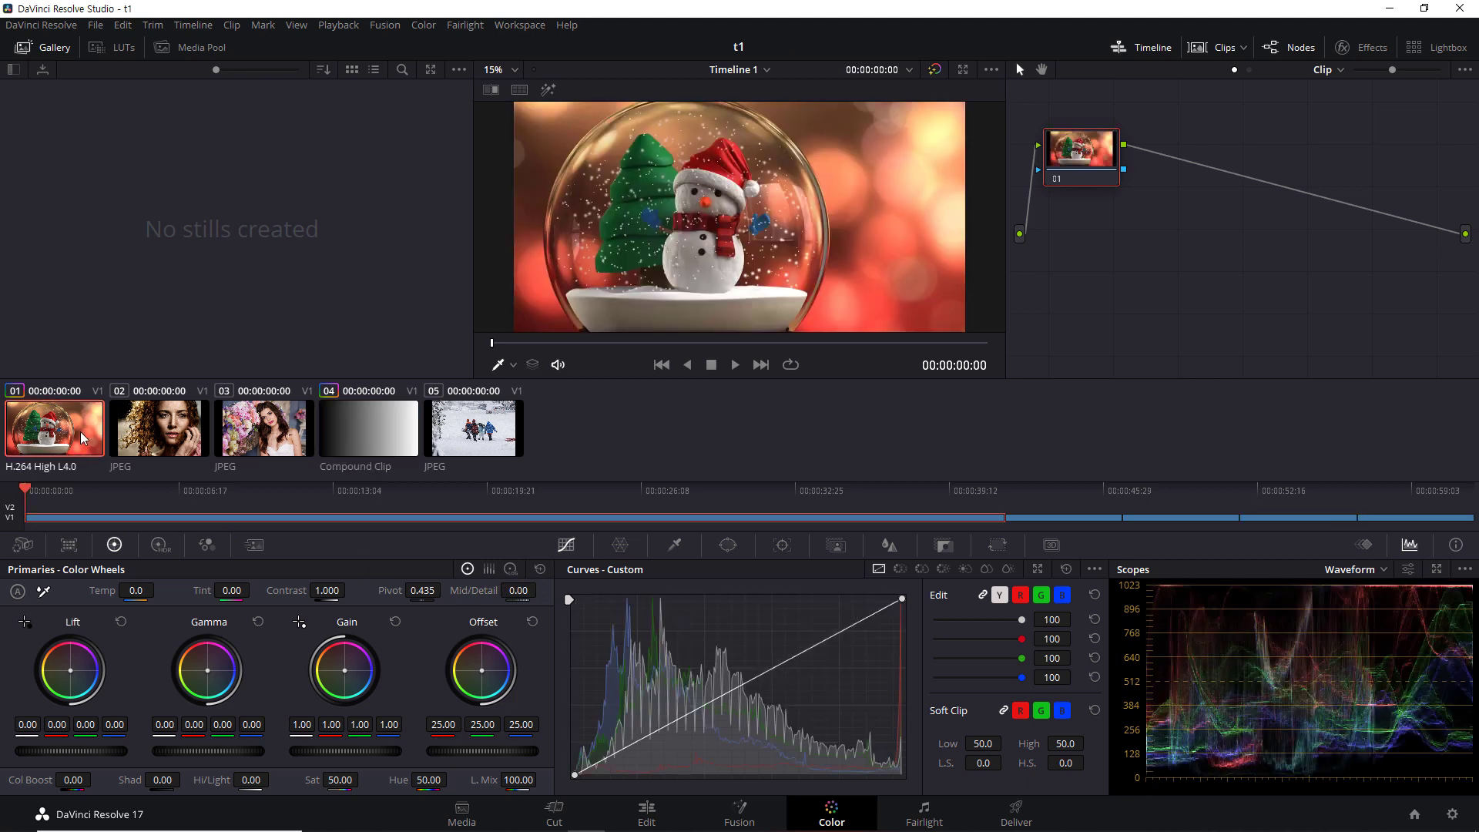
pyautogui.click(17, 592)
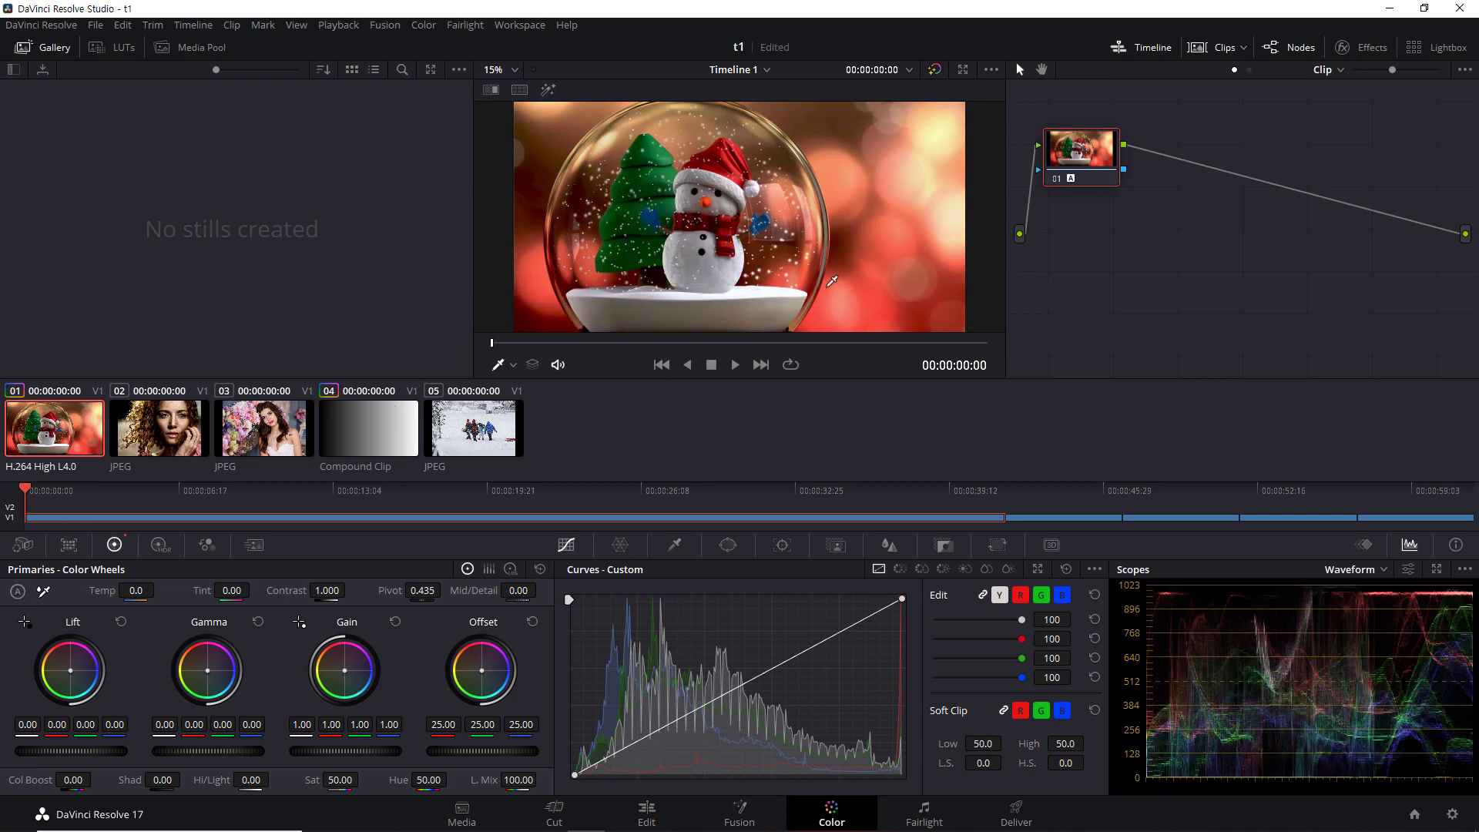
pyautogui.rightClick(1067, 165)
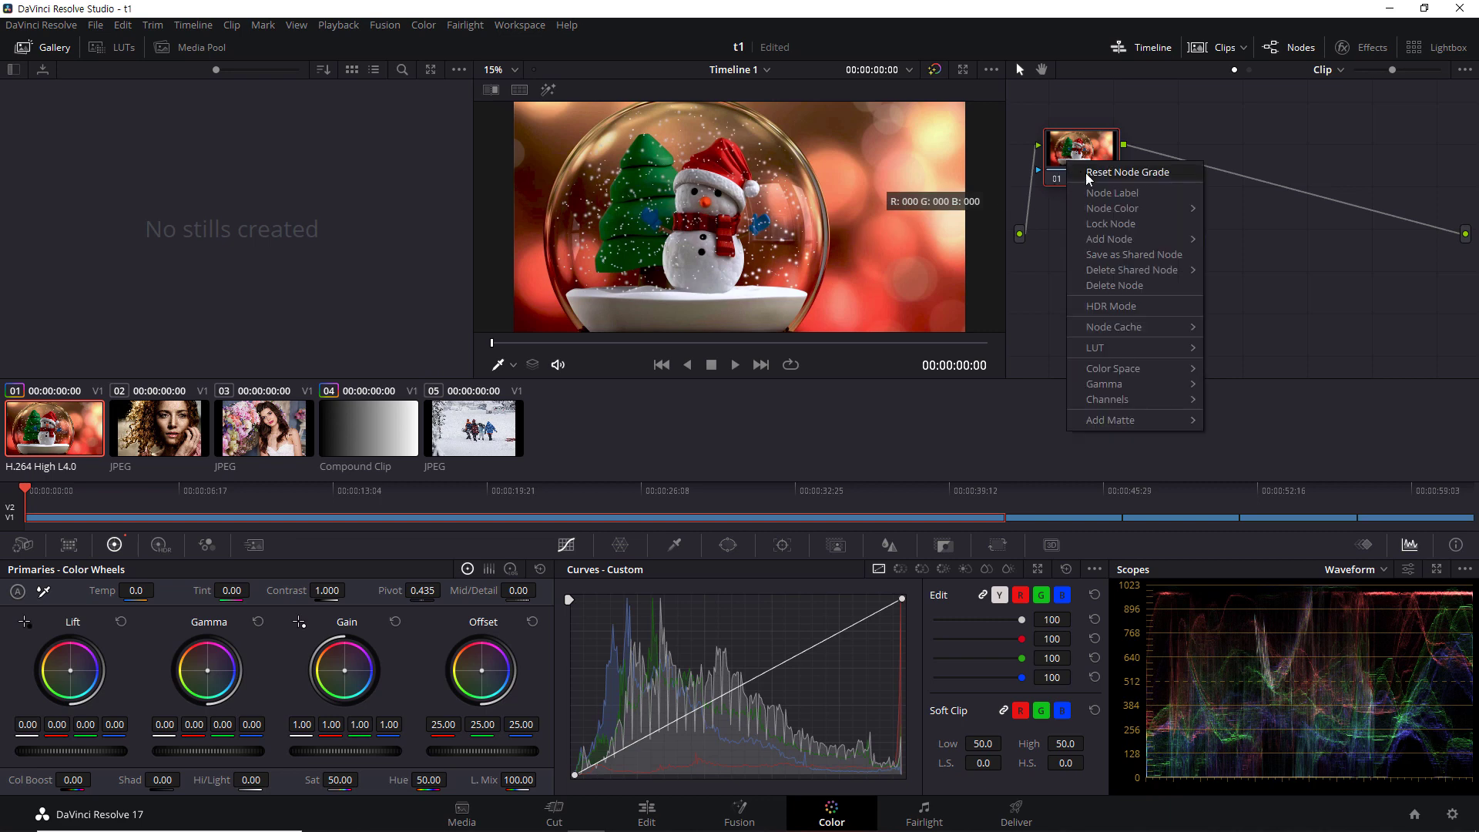
pyautogui.click(1089, 172)
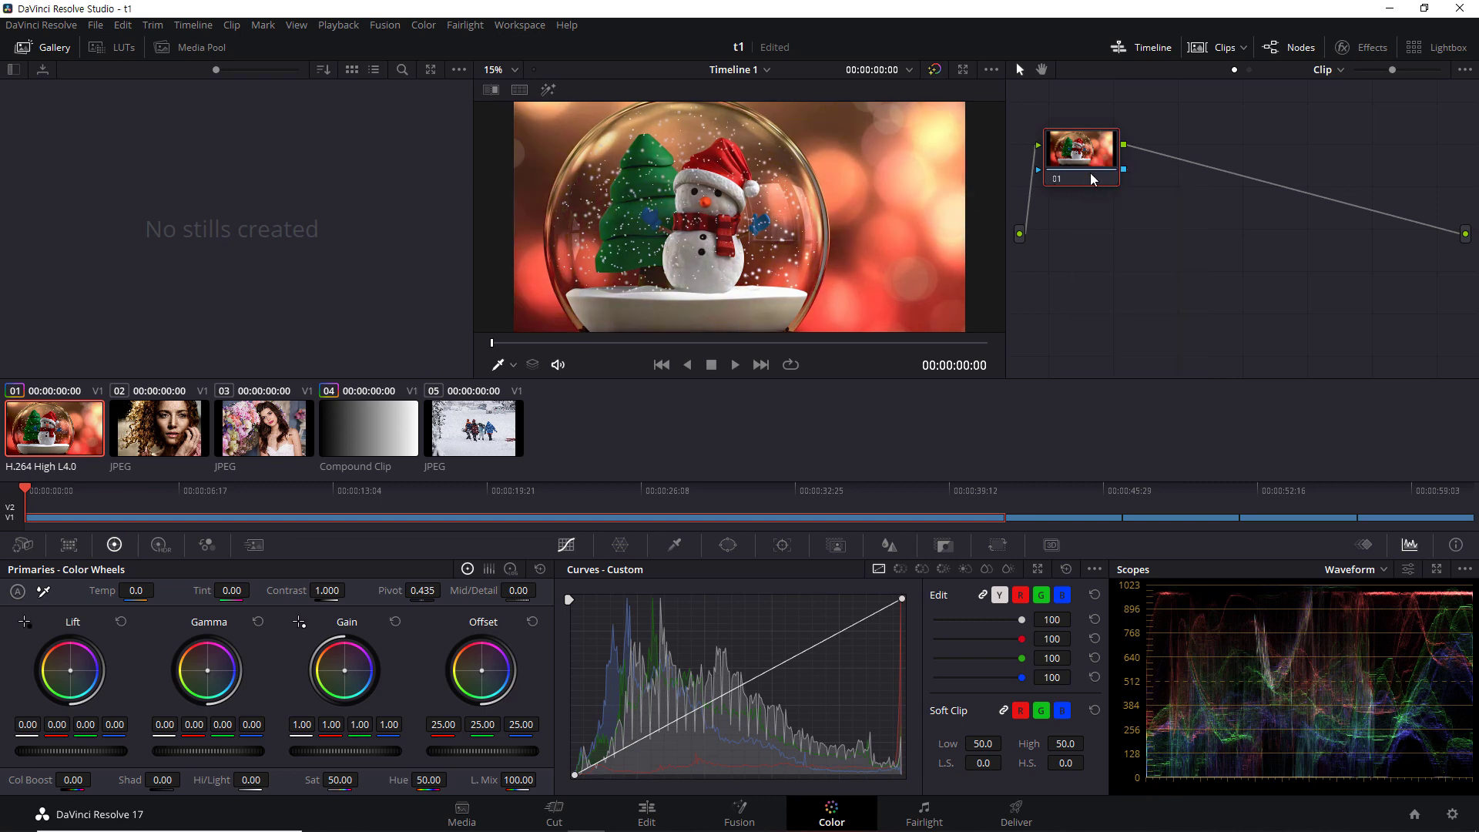
# Pick the white balance from the snowman's white body in the snow globe clip and reset the node grade.
pyautogui.click(44, 592)
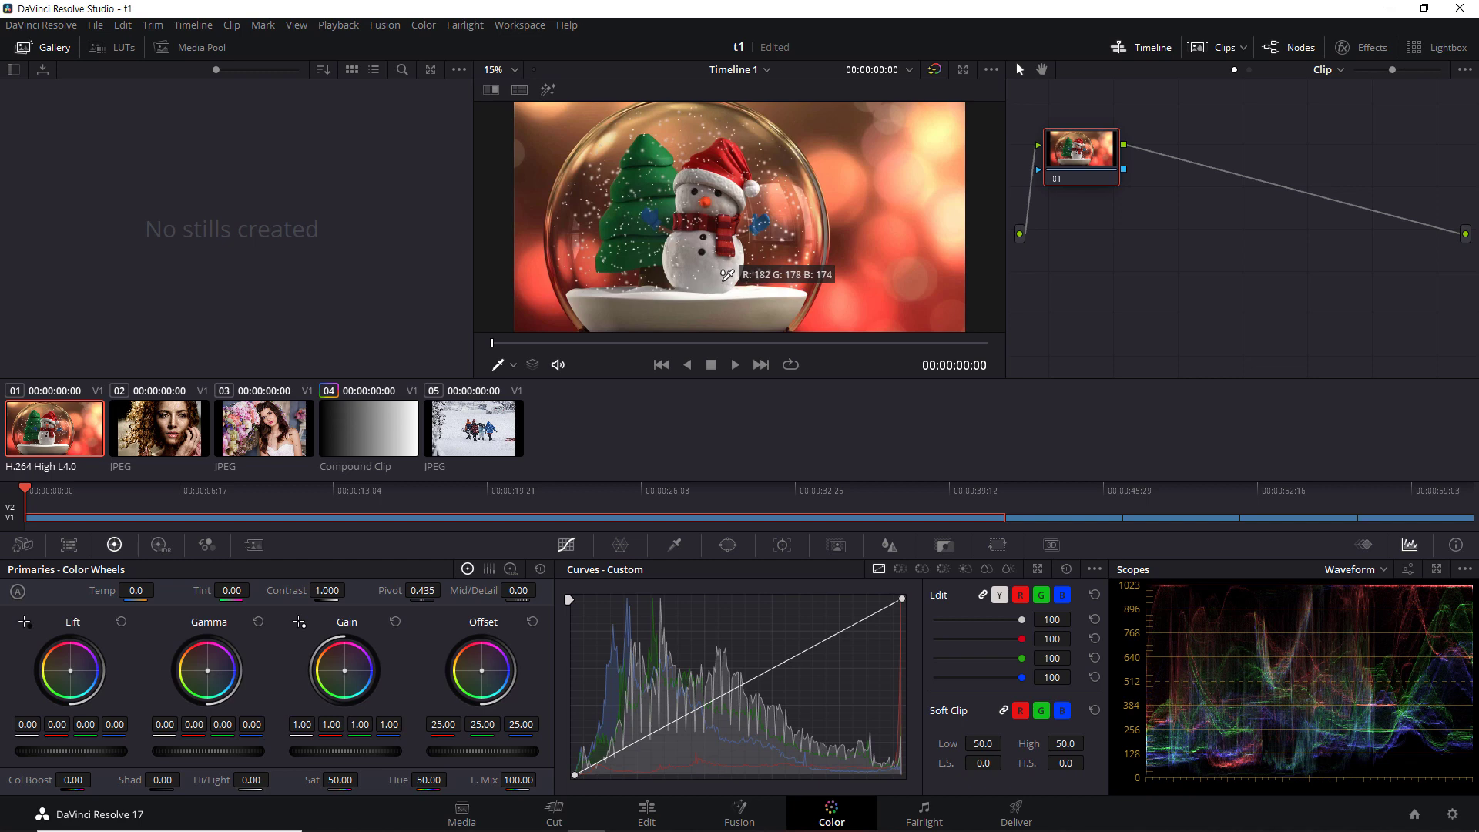
pyautogui.click(727, 275)
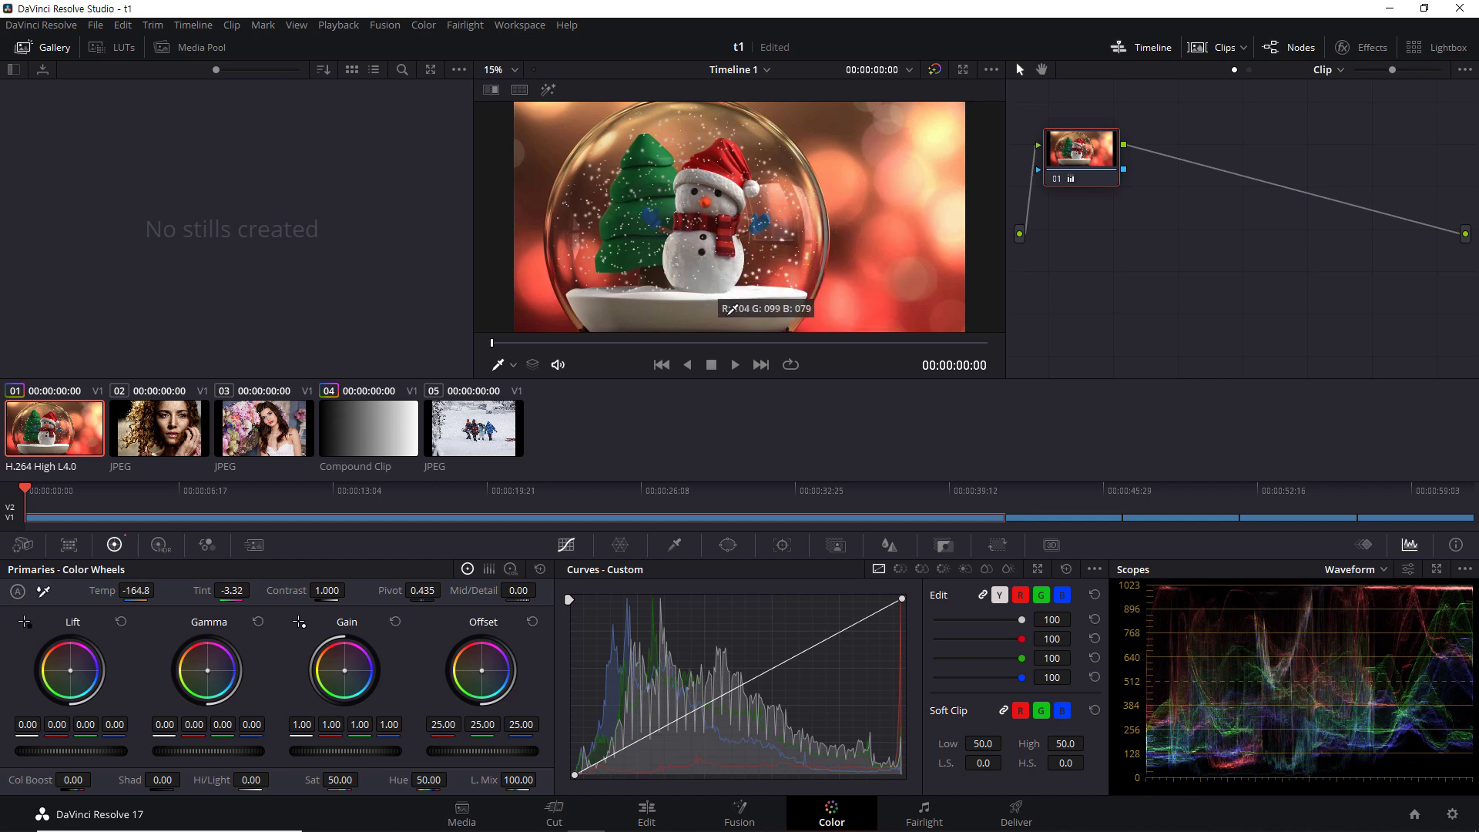
pyautogui.rightClick(1094, 156)
pyautogui.click(1100, 160)
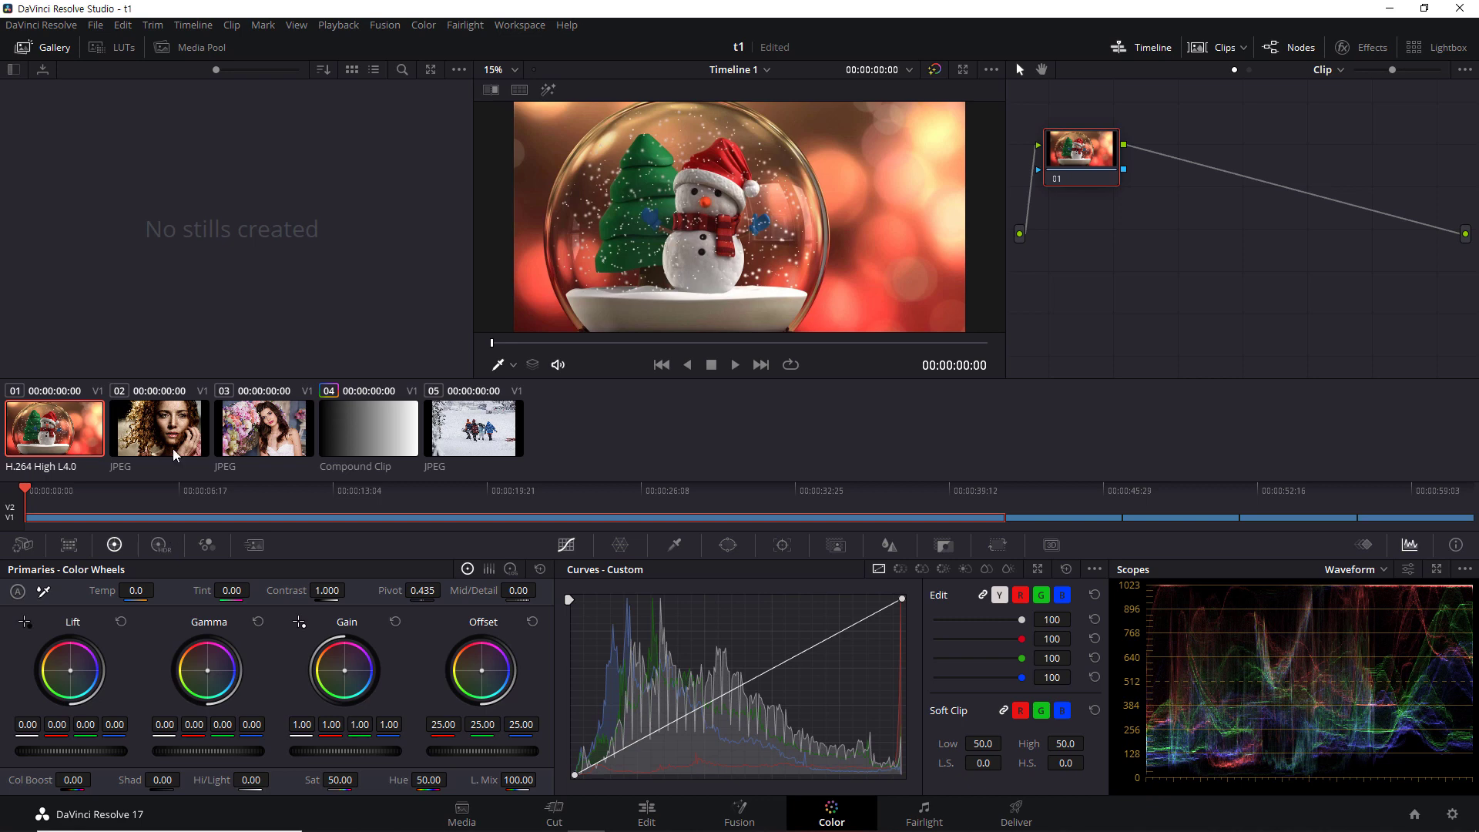
# Select clip 03 with the woman beside the flowers, try a Temp of -890, and reset Temp.
pyautogui.click(258, 436)
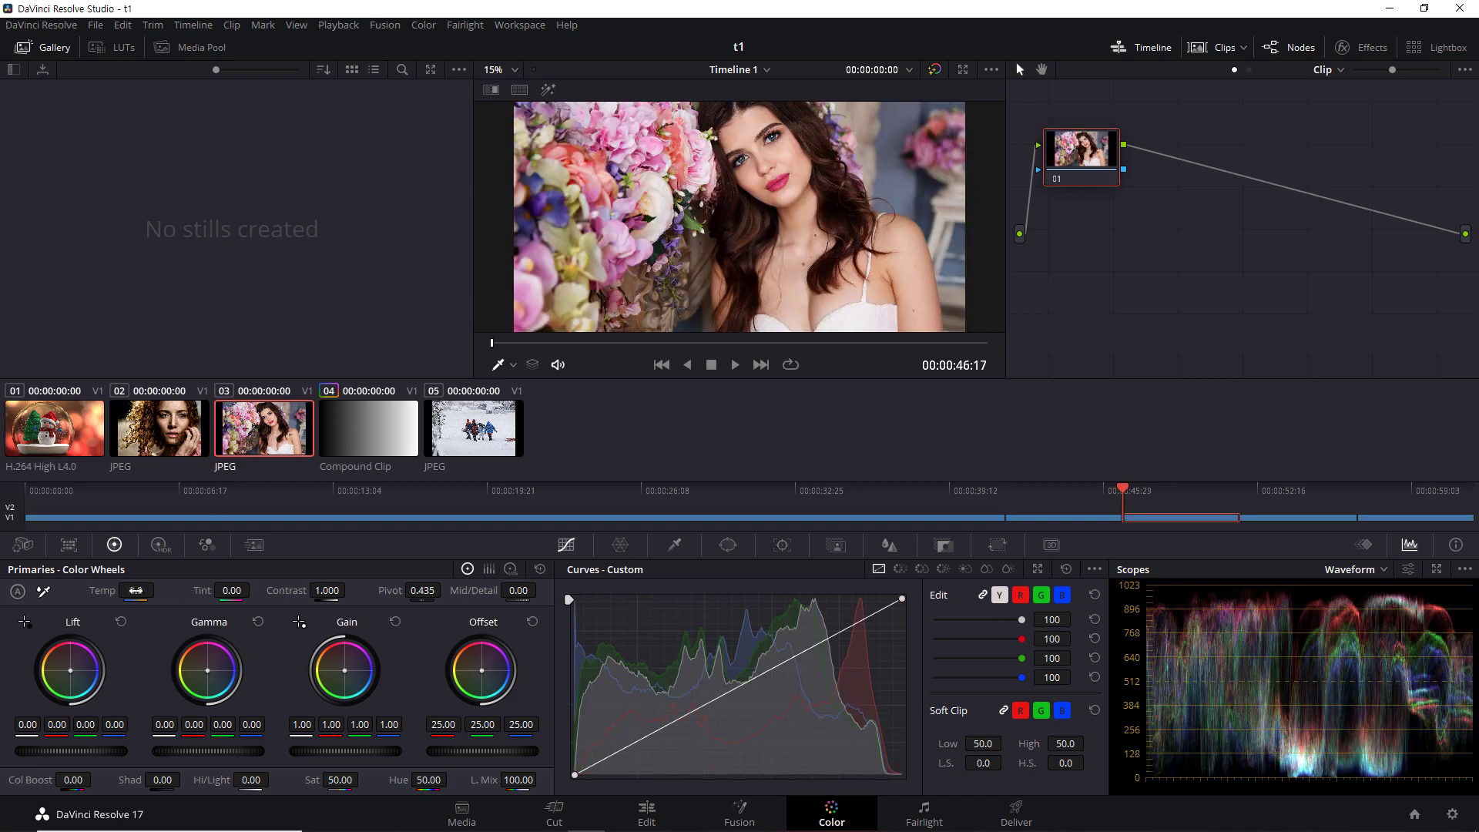
pyautogui.moveTo(142, 591); pyautogui.dragTo(106, 591)
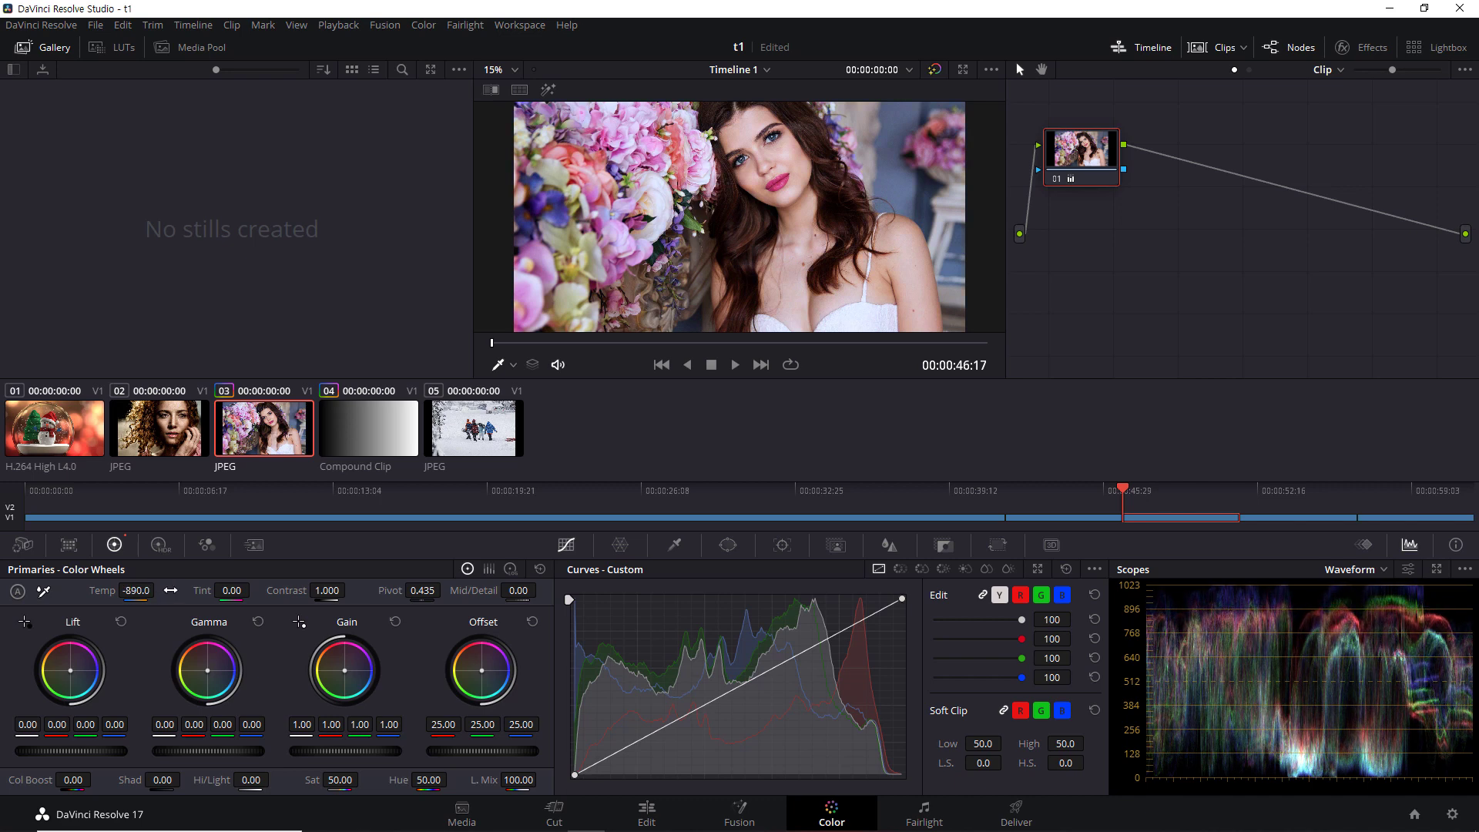
pyautogui.doubleClick(107, 591)
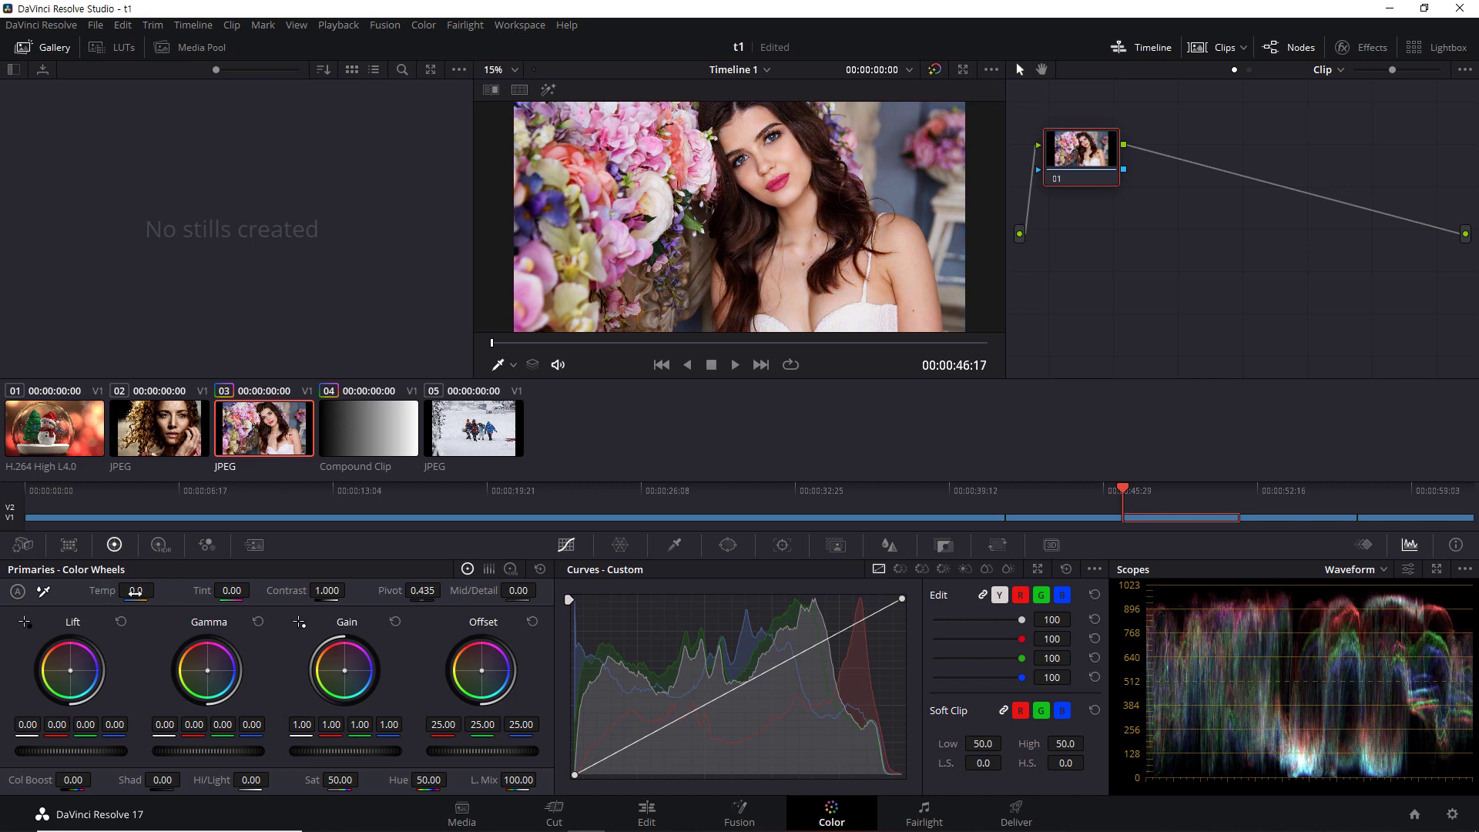
# Try a Temp of 470 on the flower portrait clip, toggle the node for comparison, and reset the node grade.
pyautogui.moveTo(137, 591); pyautogui.dragTo(160, 589)
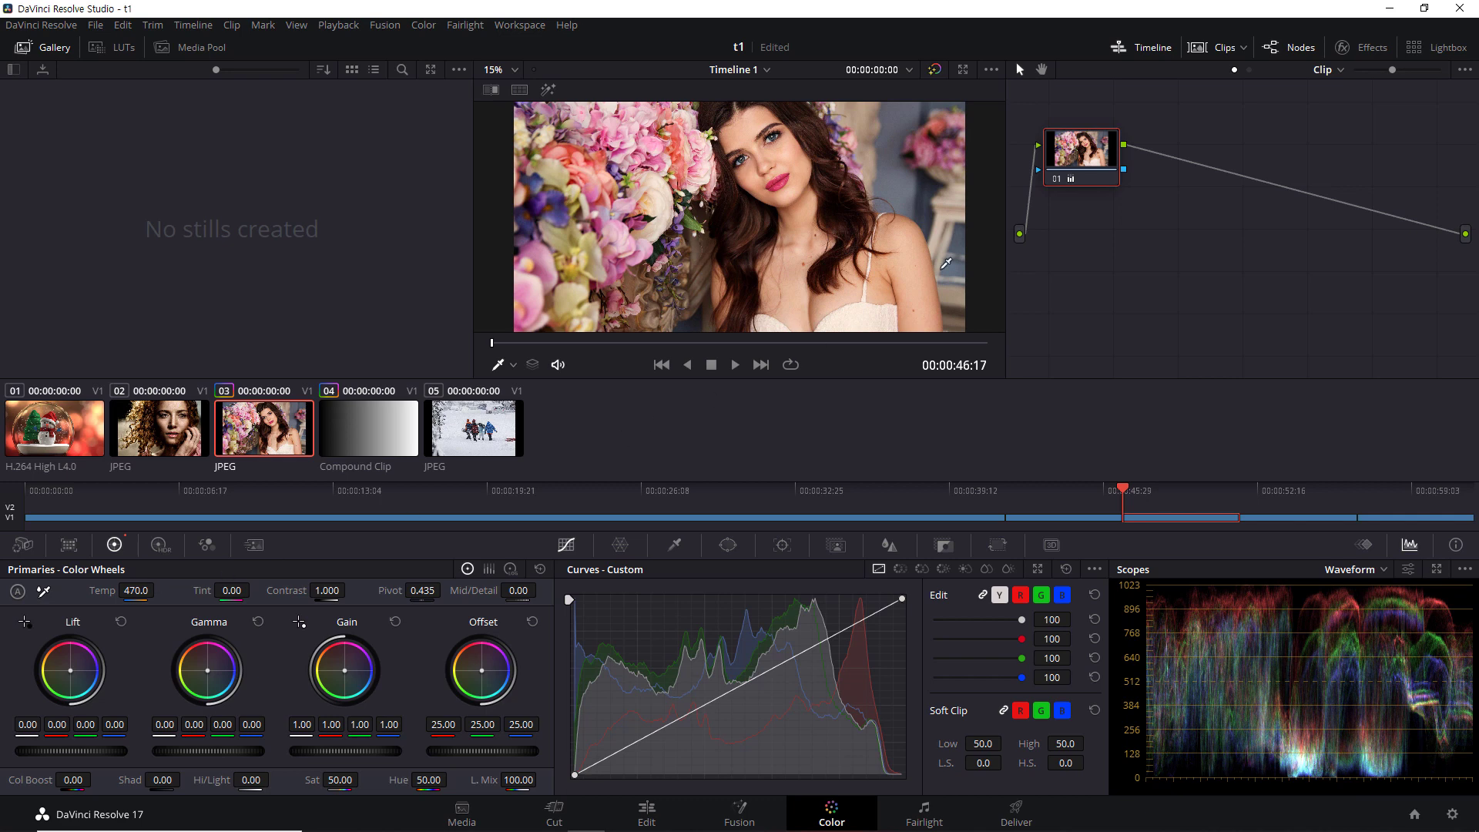
pyautogui.hotkey('ctrl', 'd')
pyautogui.rightClick(1056, 179)
pyautogui.click(1113, 160)
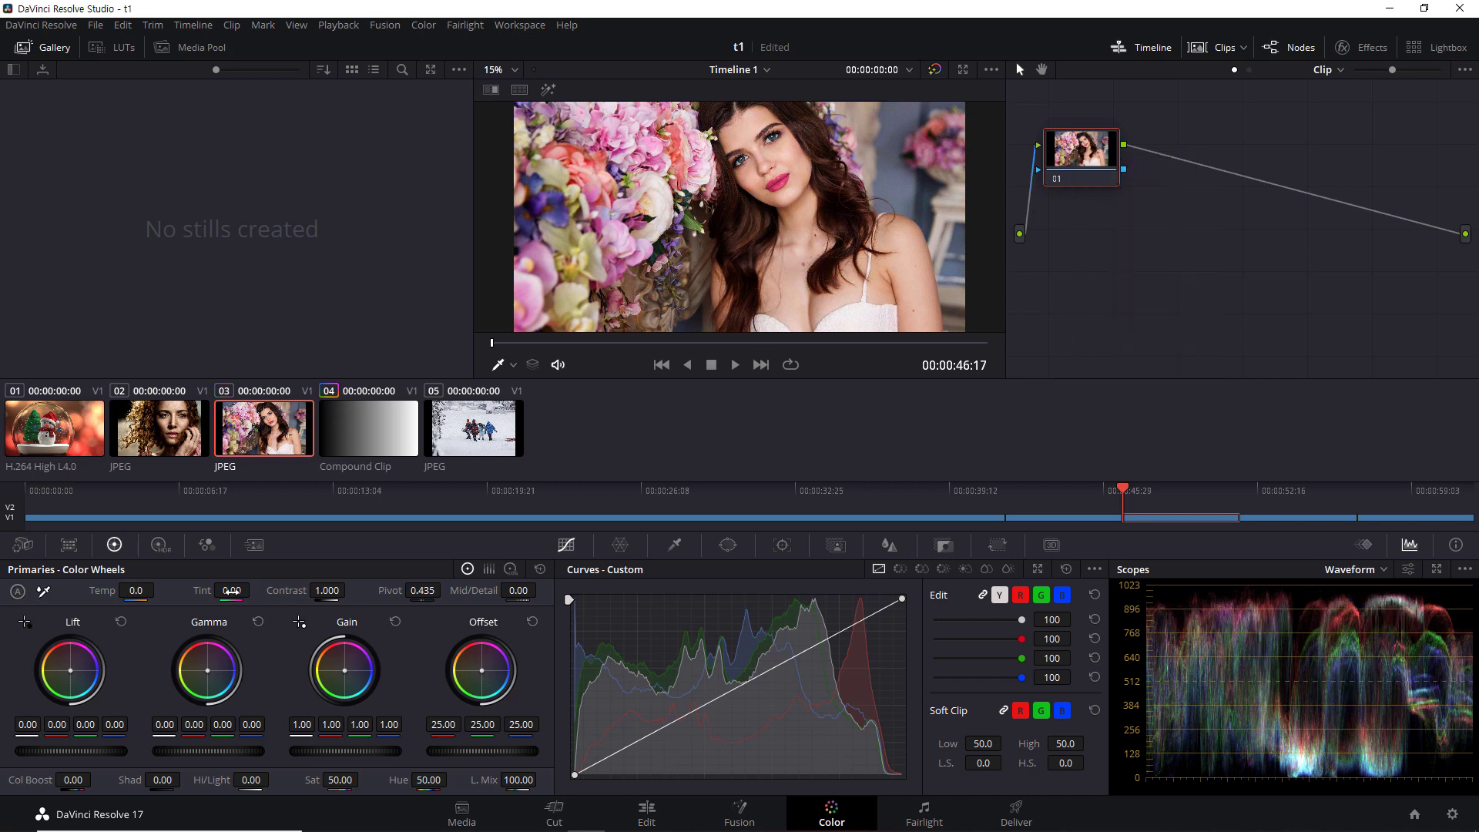
# Try a Tint of 11 and different Contrast amounts on the flower portrait clip, resetting each control.
pyautogui.moveTo(229, 594)
pyautogui.mouseDown()
pyautogui.moveTo(202, 594)
pyautogui.moveTo(237, 594)
pyautogui.mouseUp()
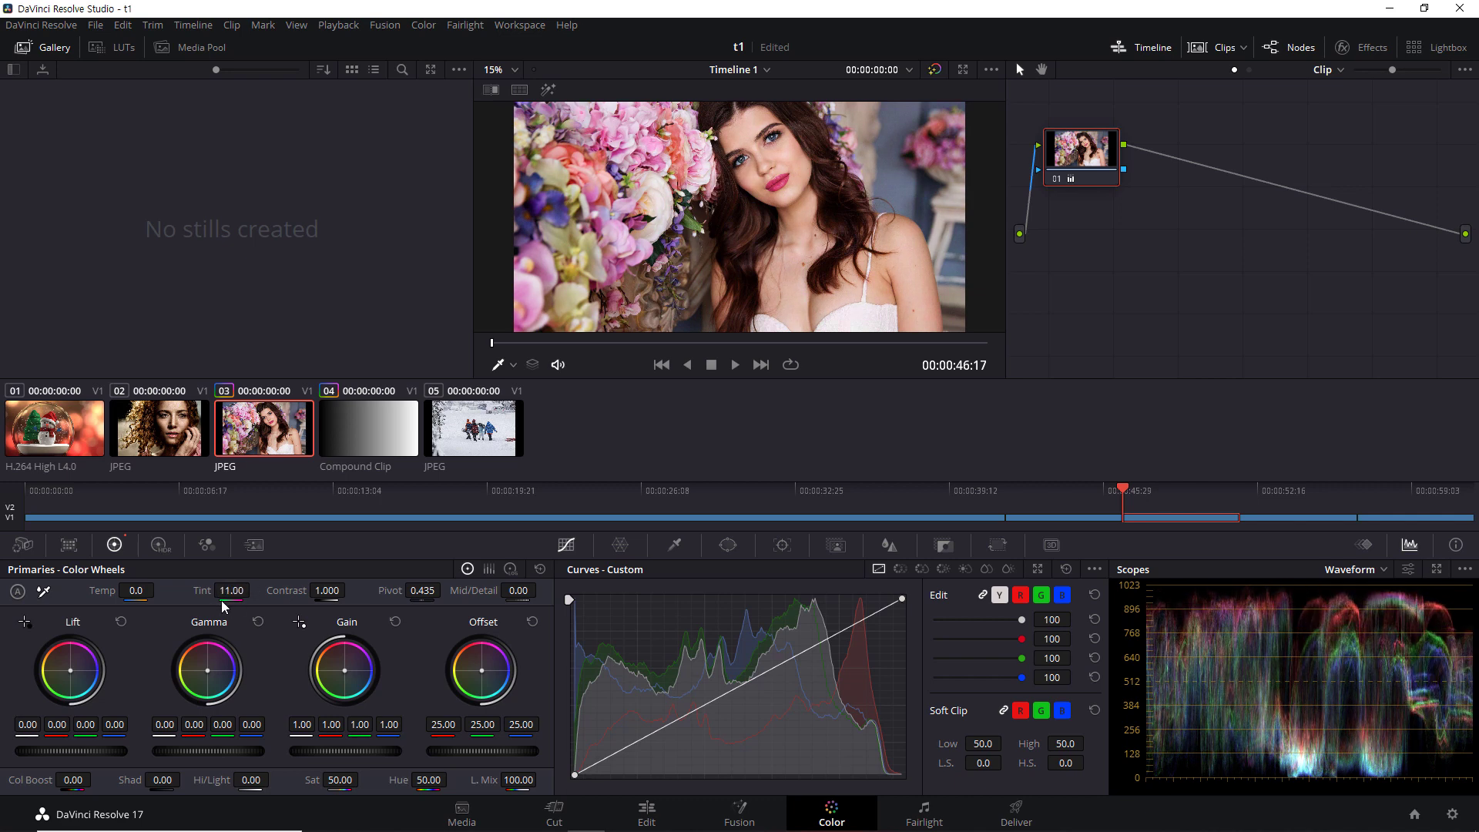
pyautogui.doubleClick(202, 590)
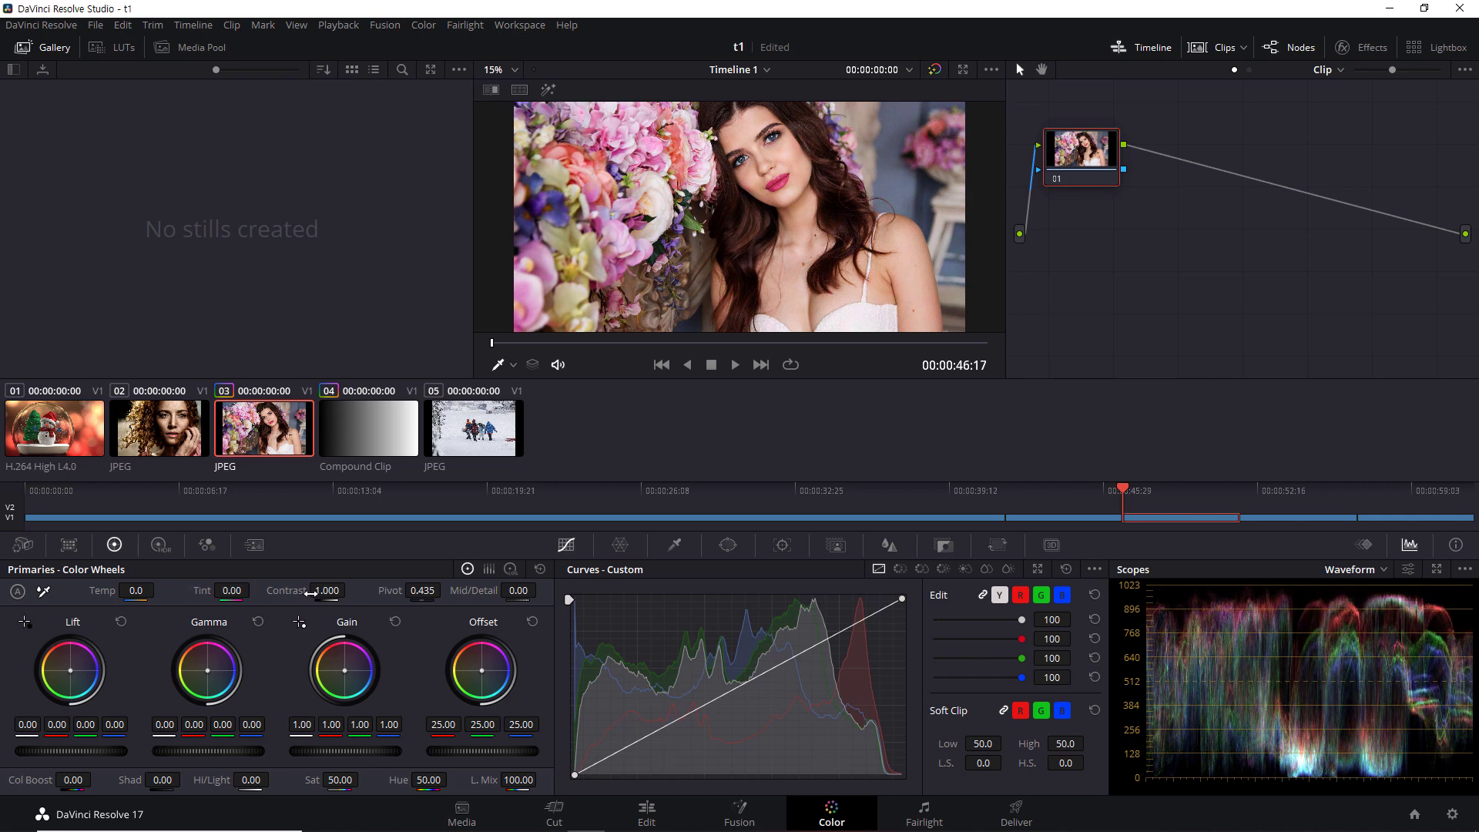
pyautogui.moveTo(310, 593); pyautogui.dragTo(315, 593)
pyautogui.moveTo(349, 591); pyautogui.dragTo(285, 593)
pyautogui.doubleClick(286, 593)
pyautogui.moveTo(1153, 688)
pyautogui.mouseDown()
pyautogui.moveTo(1448, 686)
pyautogui.moveTo(1421, 667)
pyautogui.moveTo(1431, 615)
pyautogui.mouseUp()
pyautogui.moveTo(1420, 704)
pyautogui.mouseDown()
pyautogui.moveTo(1429, 759)
pyautogui.moveTo(1438, 739)
pyautogui.mouseUp()
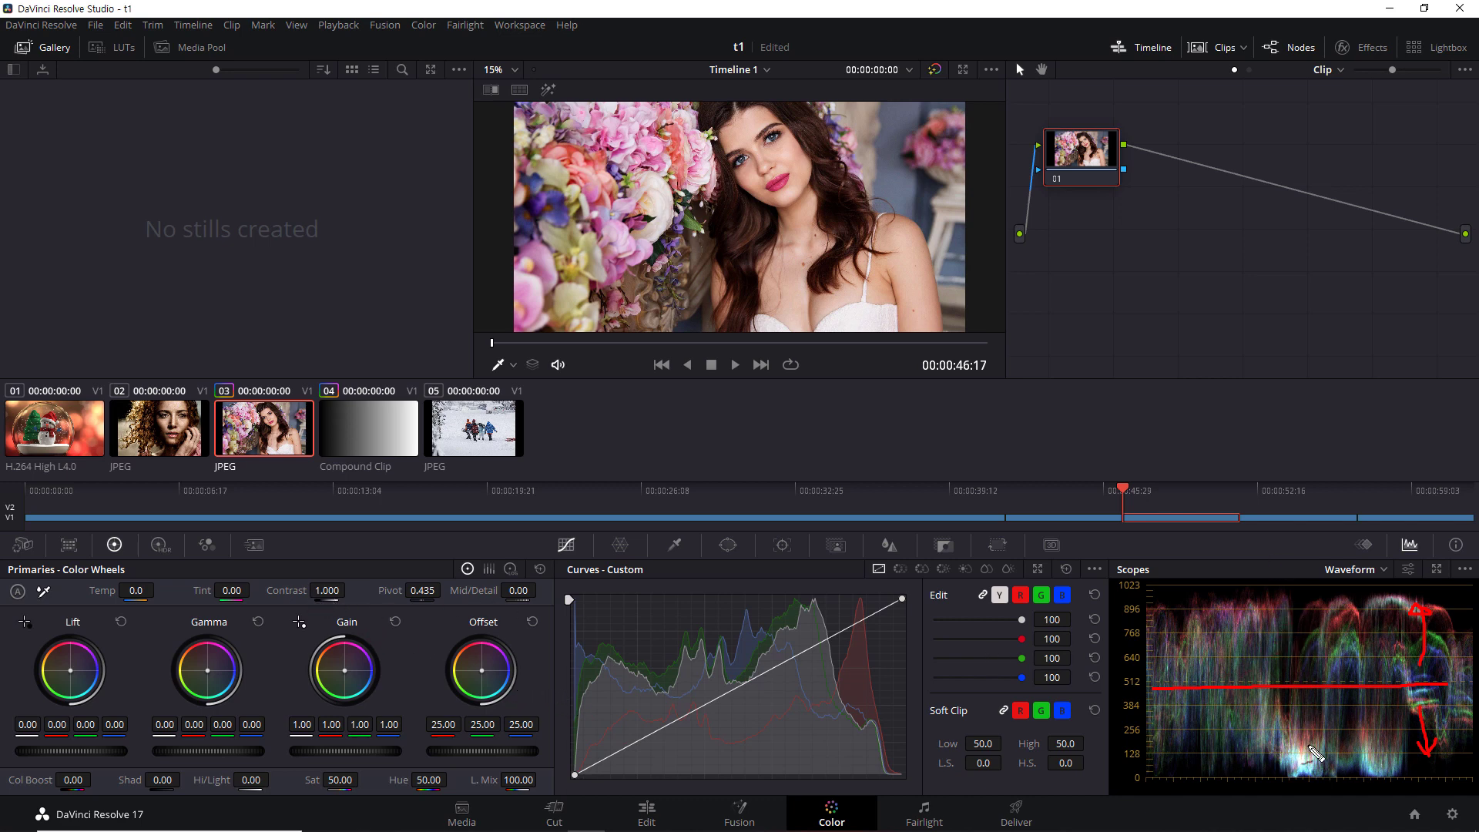
pyautogui.moveTo(429, 656); pyautogui.dragTo(436, 652)
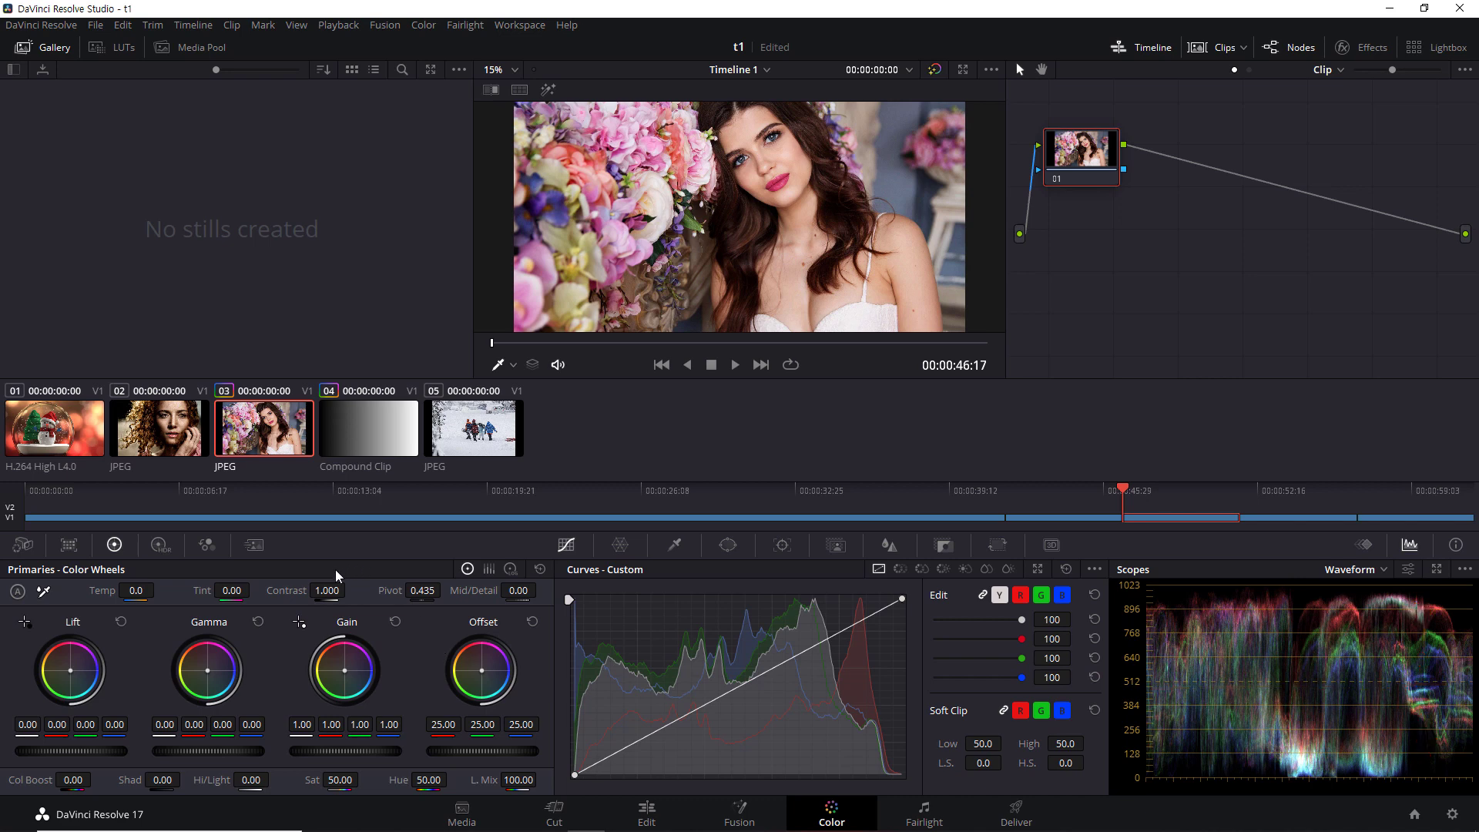
# Compare a raised Contrast with a Contrast of 0.708 on the flower portrait clip, and reset Contrast.
pyautogui.moveTo(326, 591); pyautogui.dragTo(350, 591)
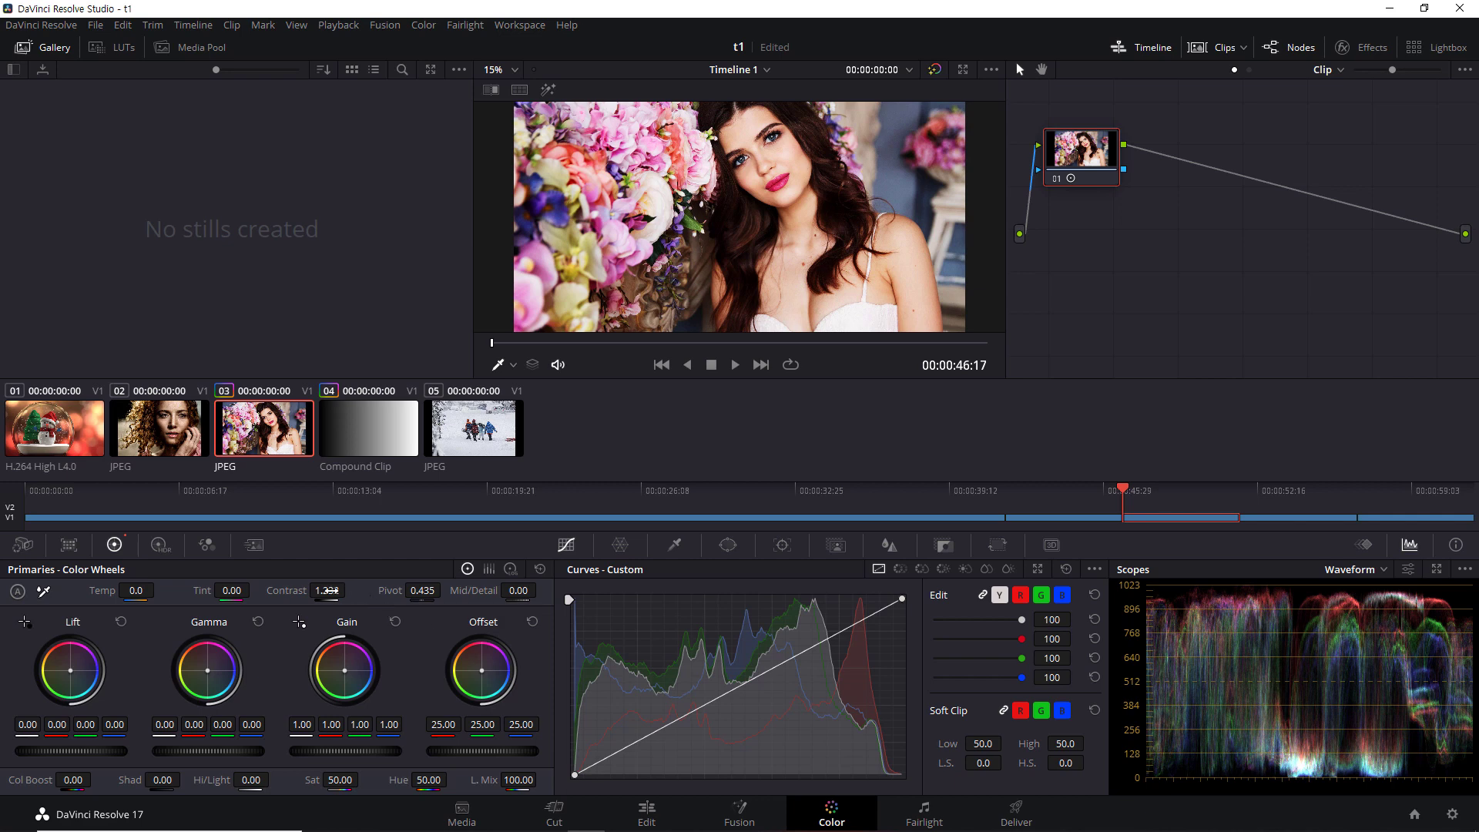
pyautogui.moveTo(327, 591); pyautogui.dragTo(269, 590)
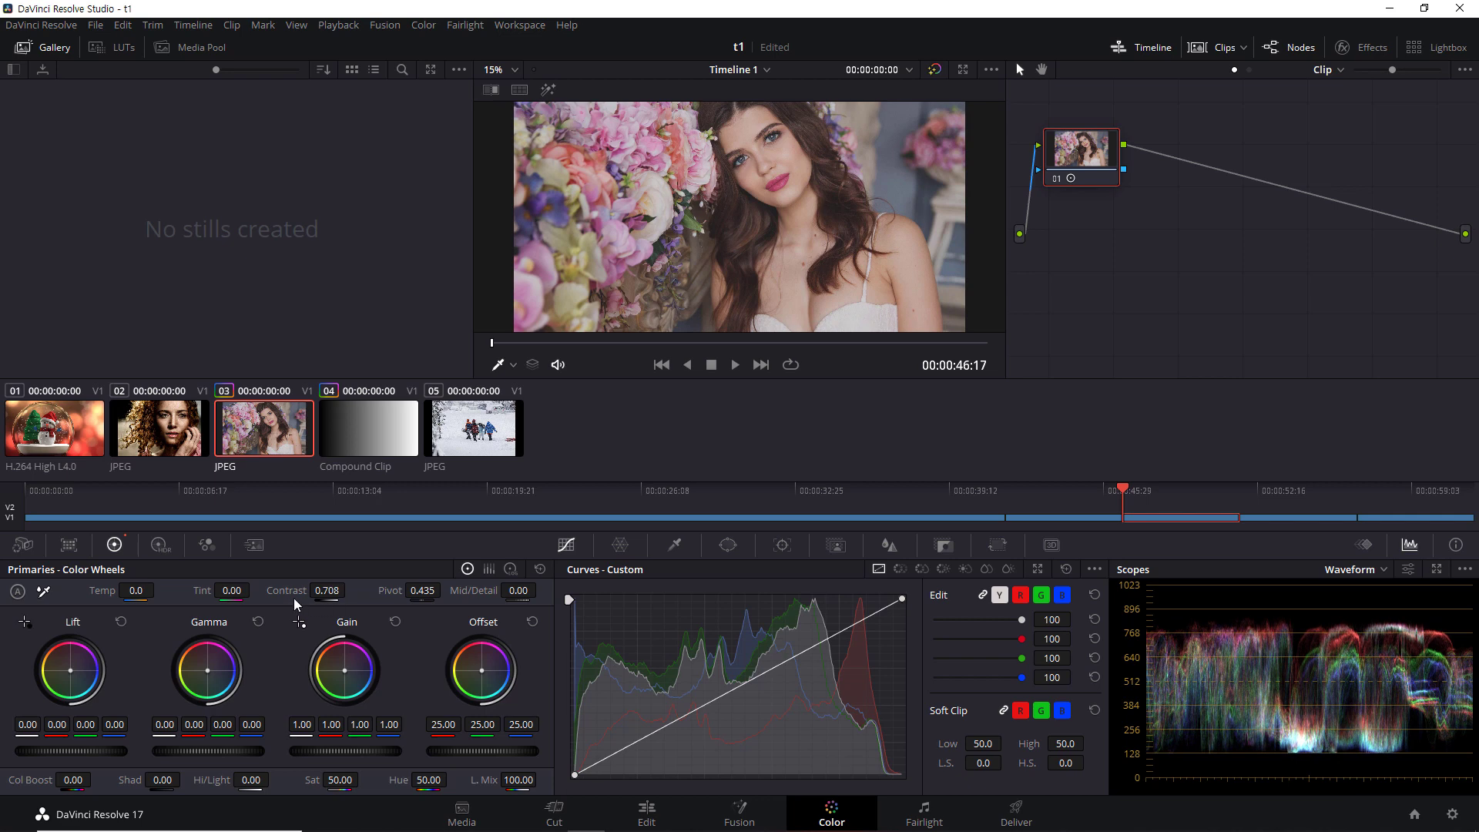
pyautogui.doubleClick(285, 592)
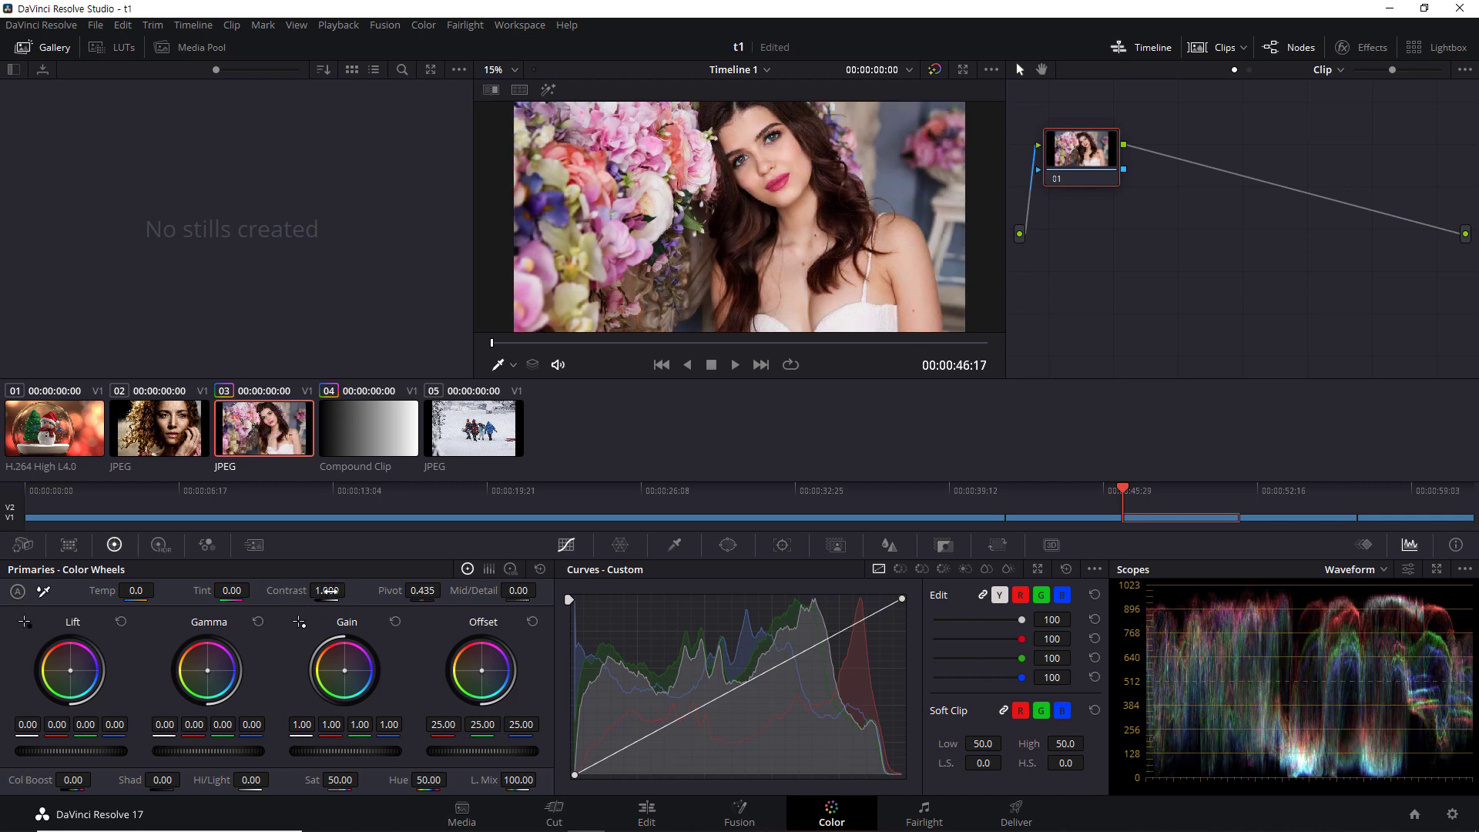
# Try a slight Contrast increase to 1.056 on the flower portrait clip and reset it.
pyautogui.moveTo(329, 592); pyautogui.dragTo(350, 590)
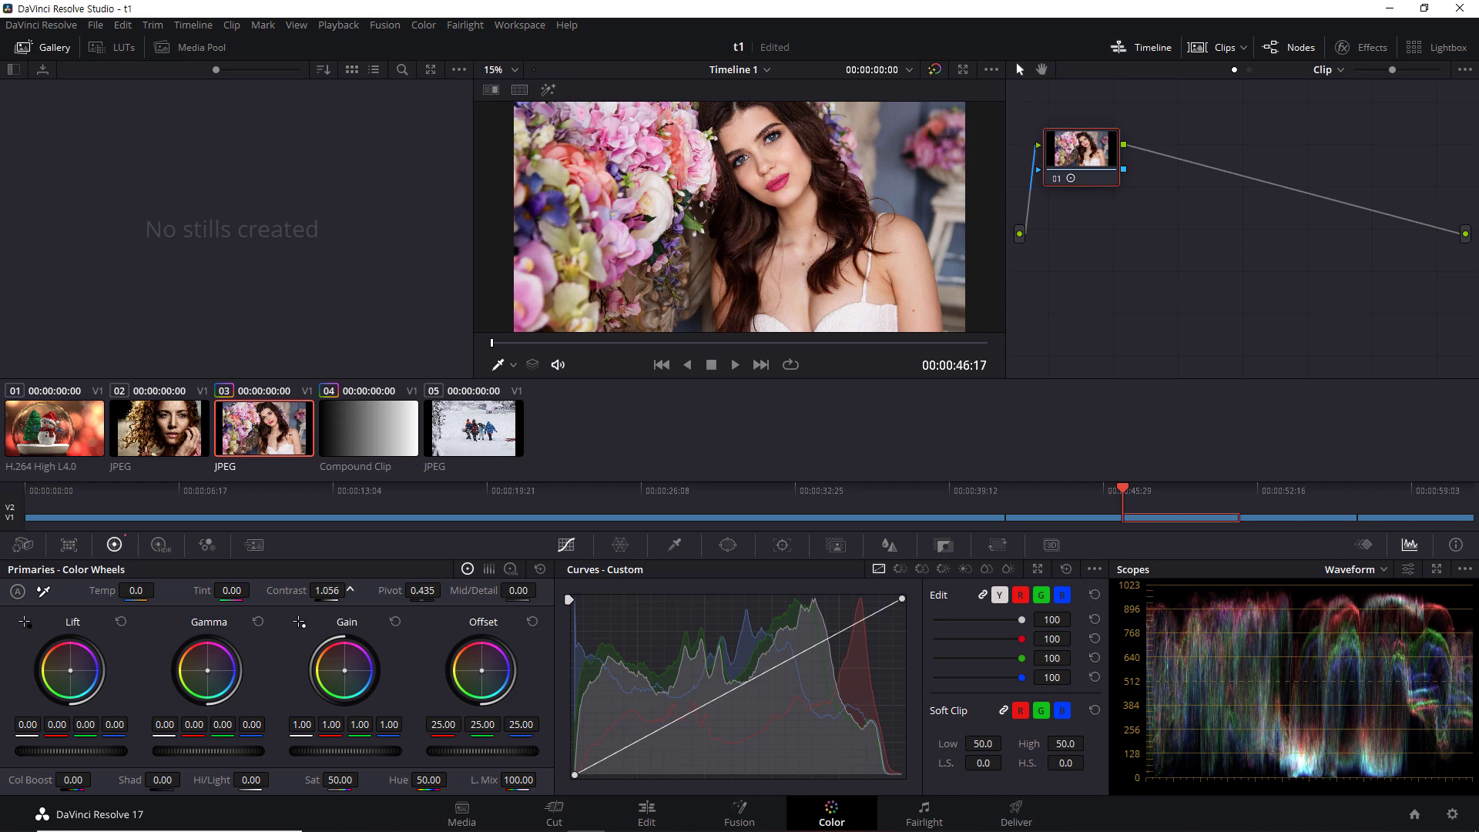
pyautogui.click(826, 324)
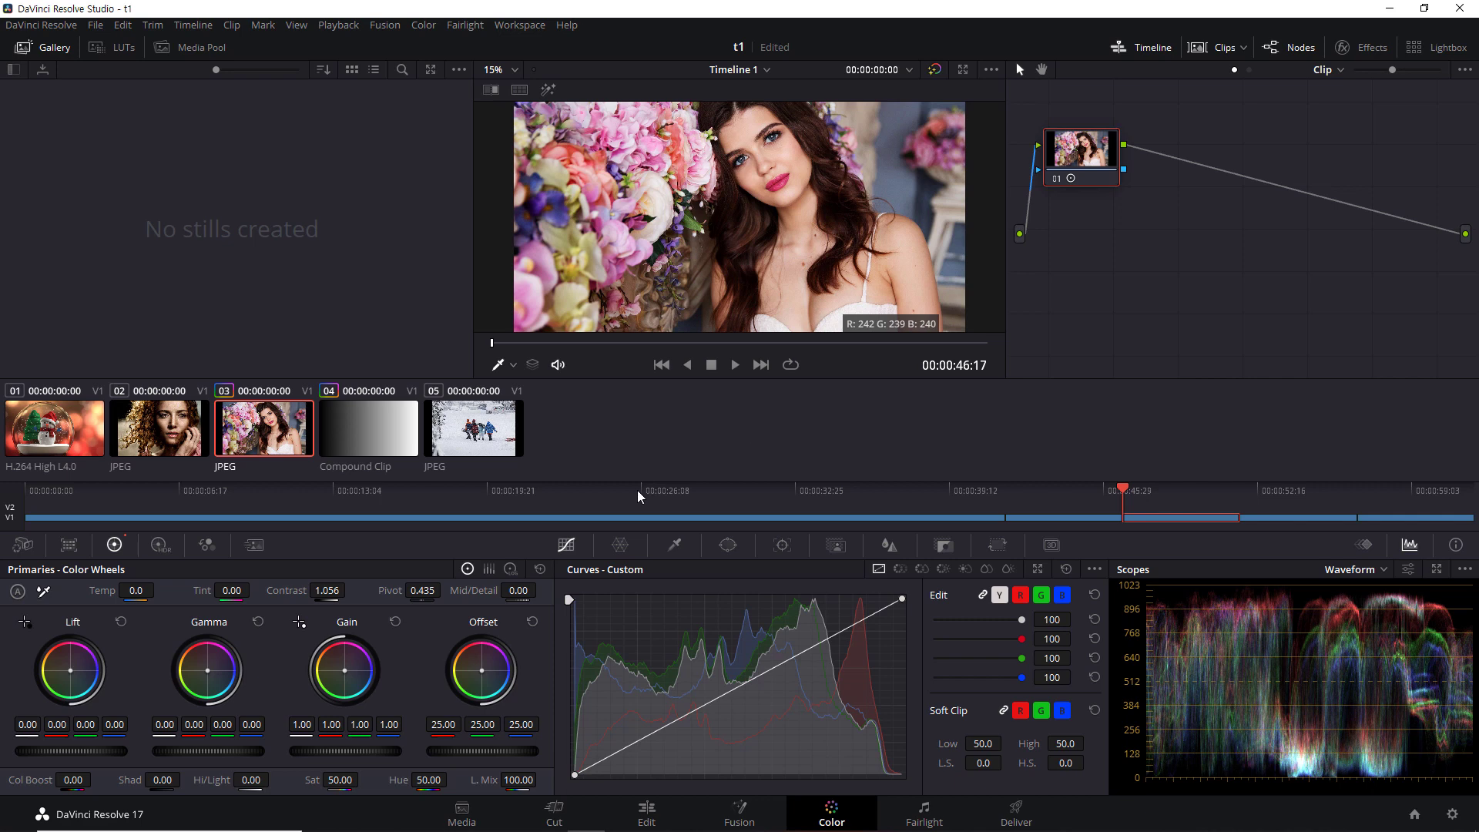
pyautogui.doubleClick(294, 592)
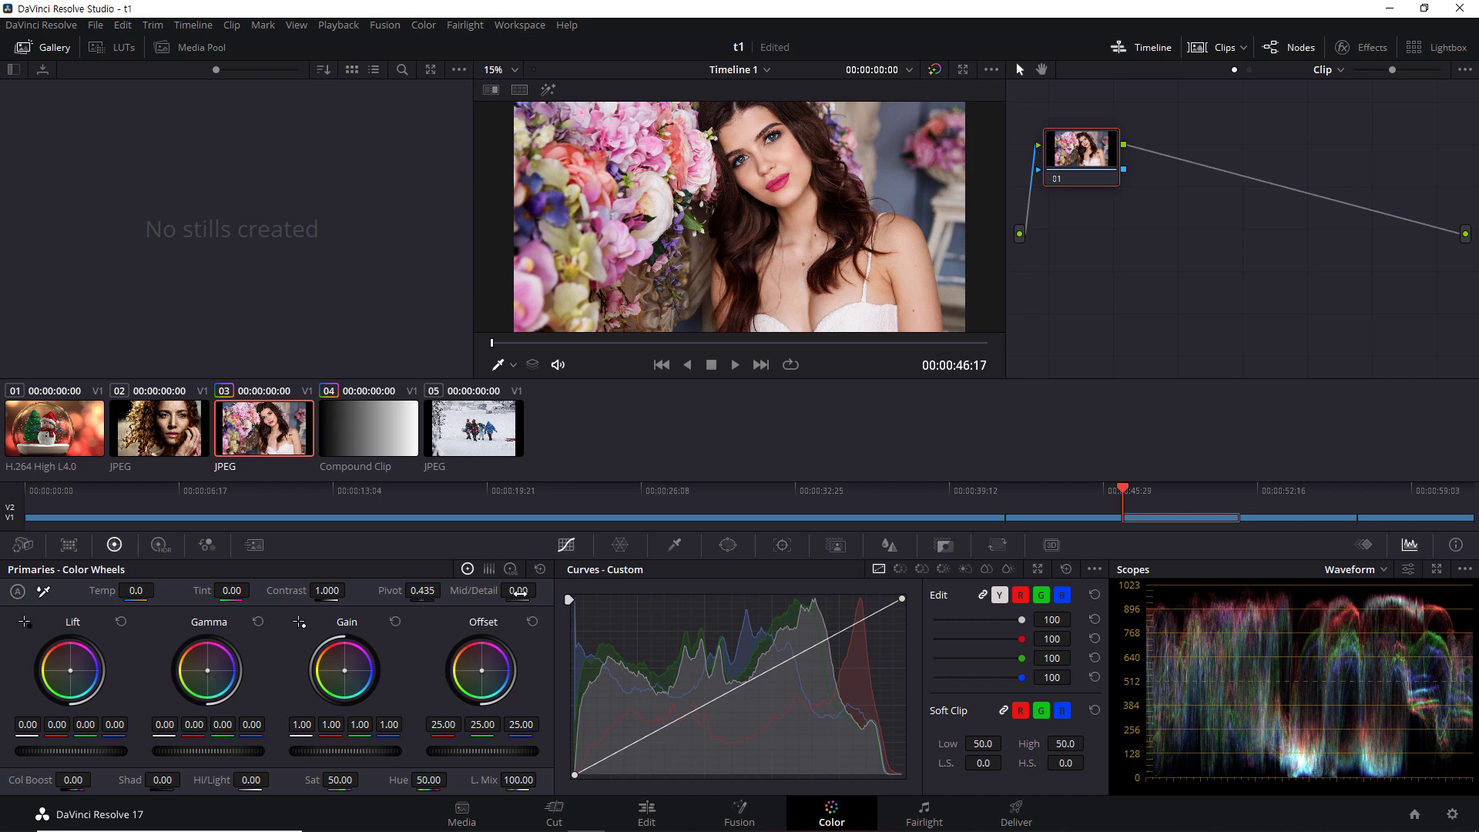
# Try a Mid/Detail of 100 on the close-up face in the flower portrait clip and toggle the node off and on for comparison.
pyautogui.scroll(2, 800, 176)
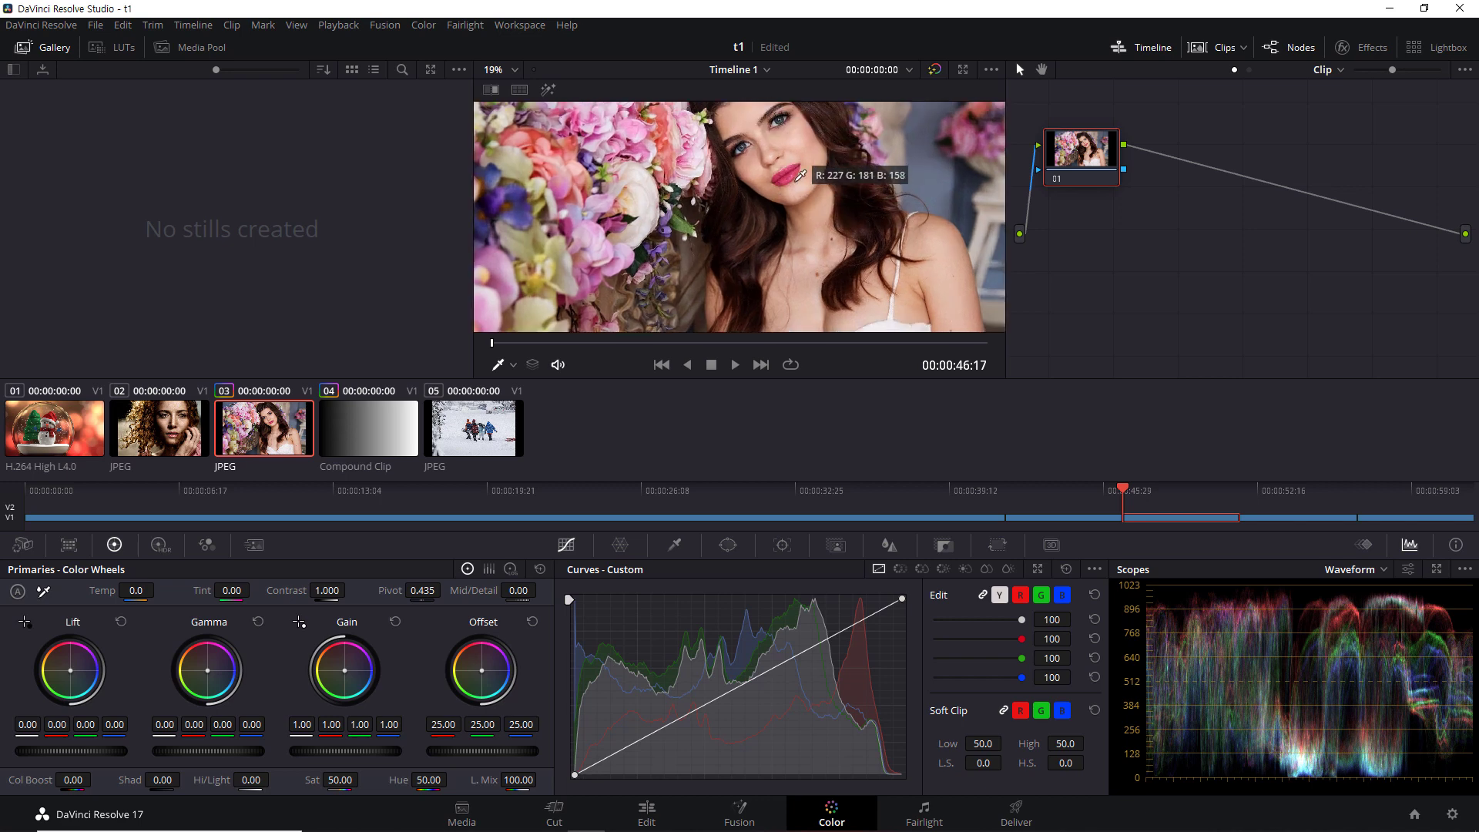
pyautogui.scroll(3, 800, 176)
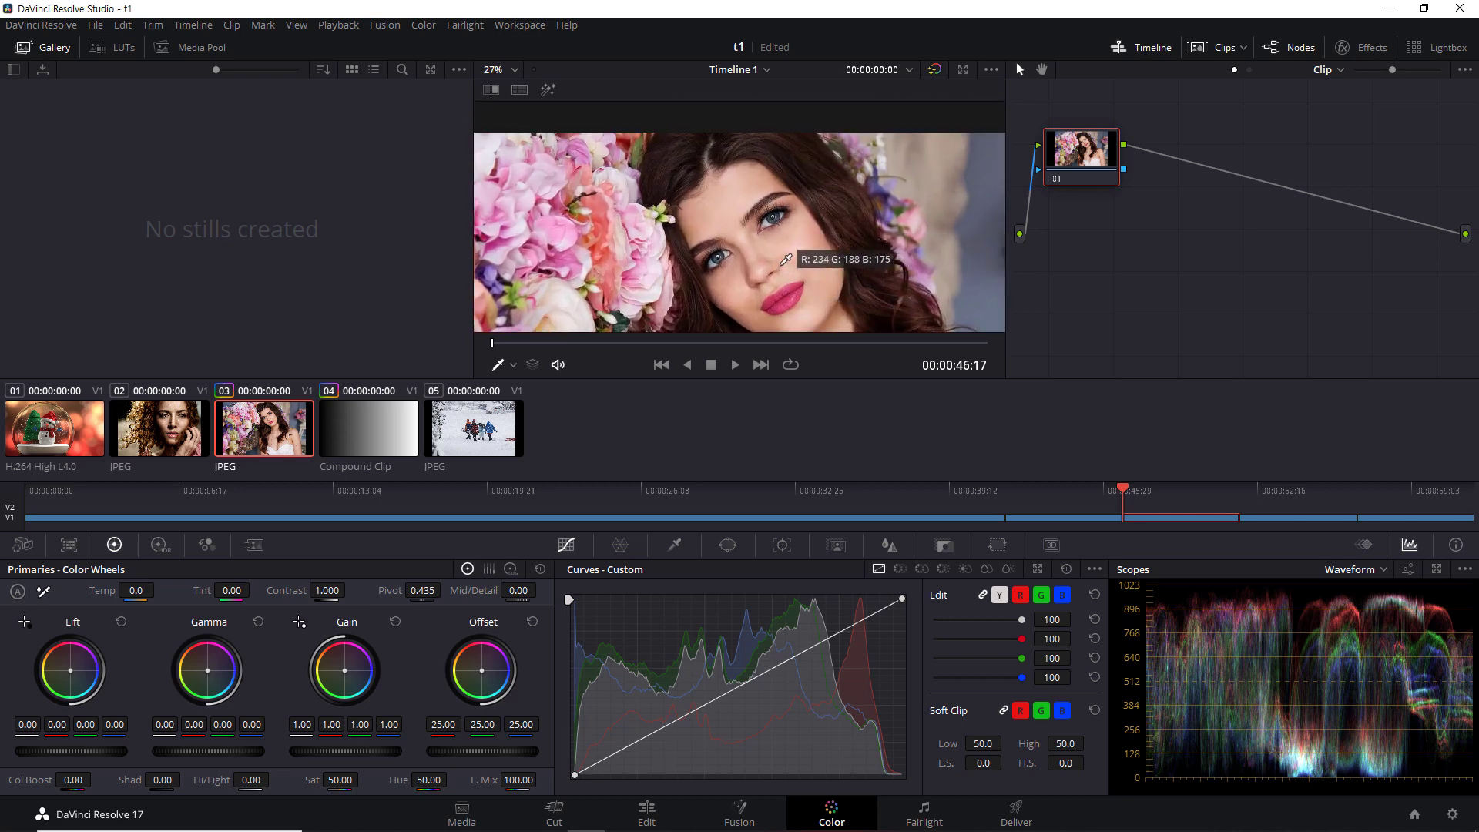
pyautogui.scroll(3, 786, 259)
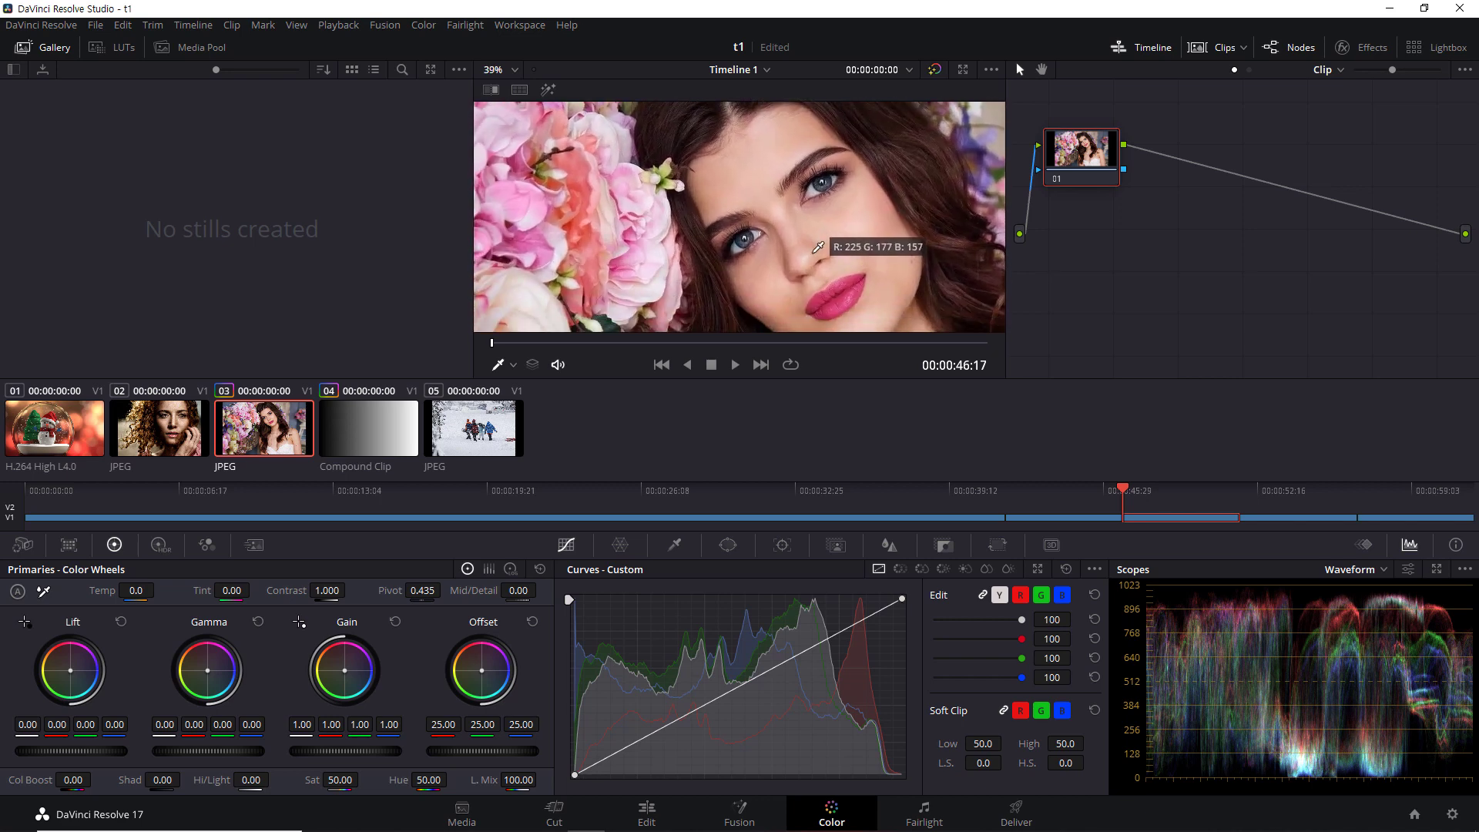
pyautogui.scroll(3, 819, 239)
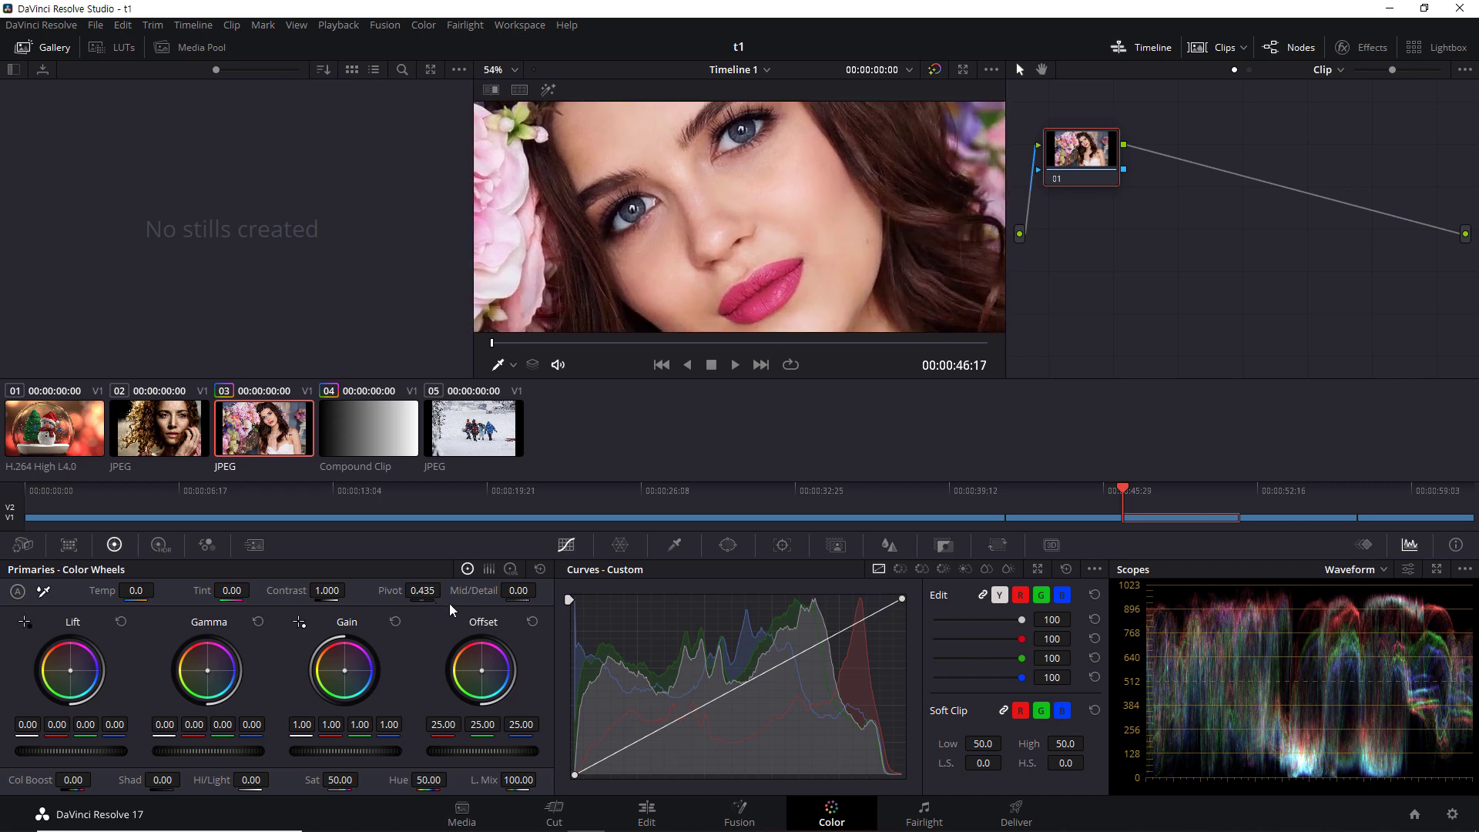
pyautogui.moveTo(475, 592); pyautogui.dragTo(627, 590)
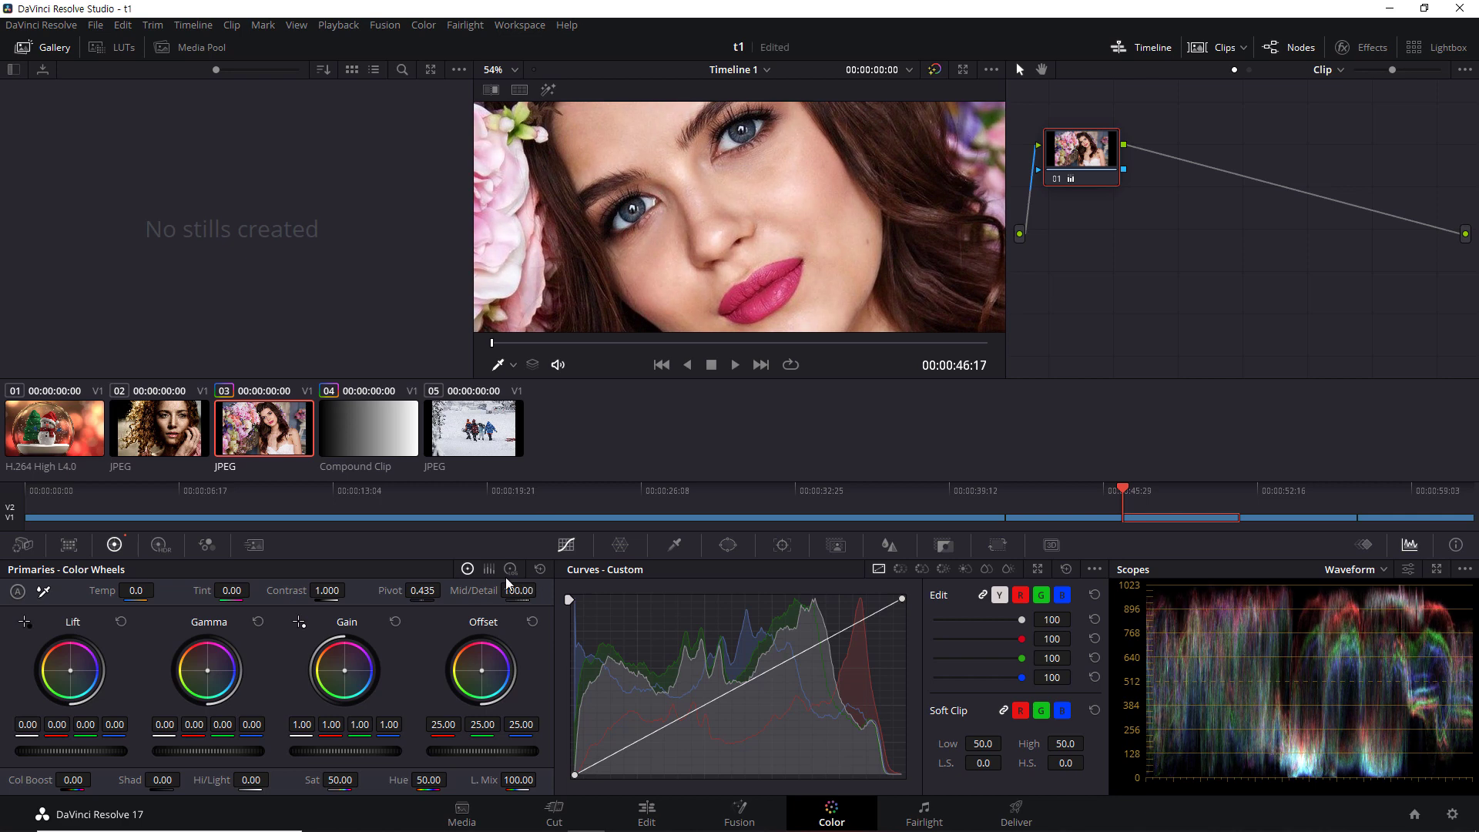
pyautogui.click(1056, 180)
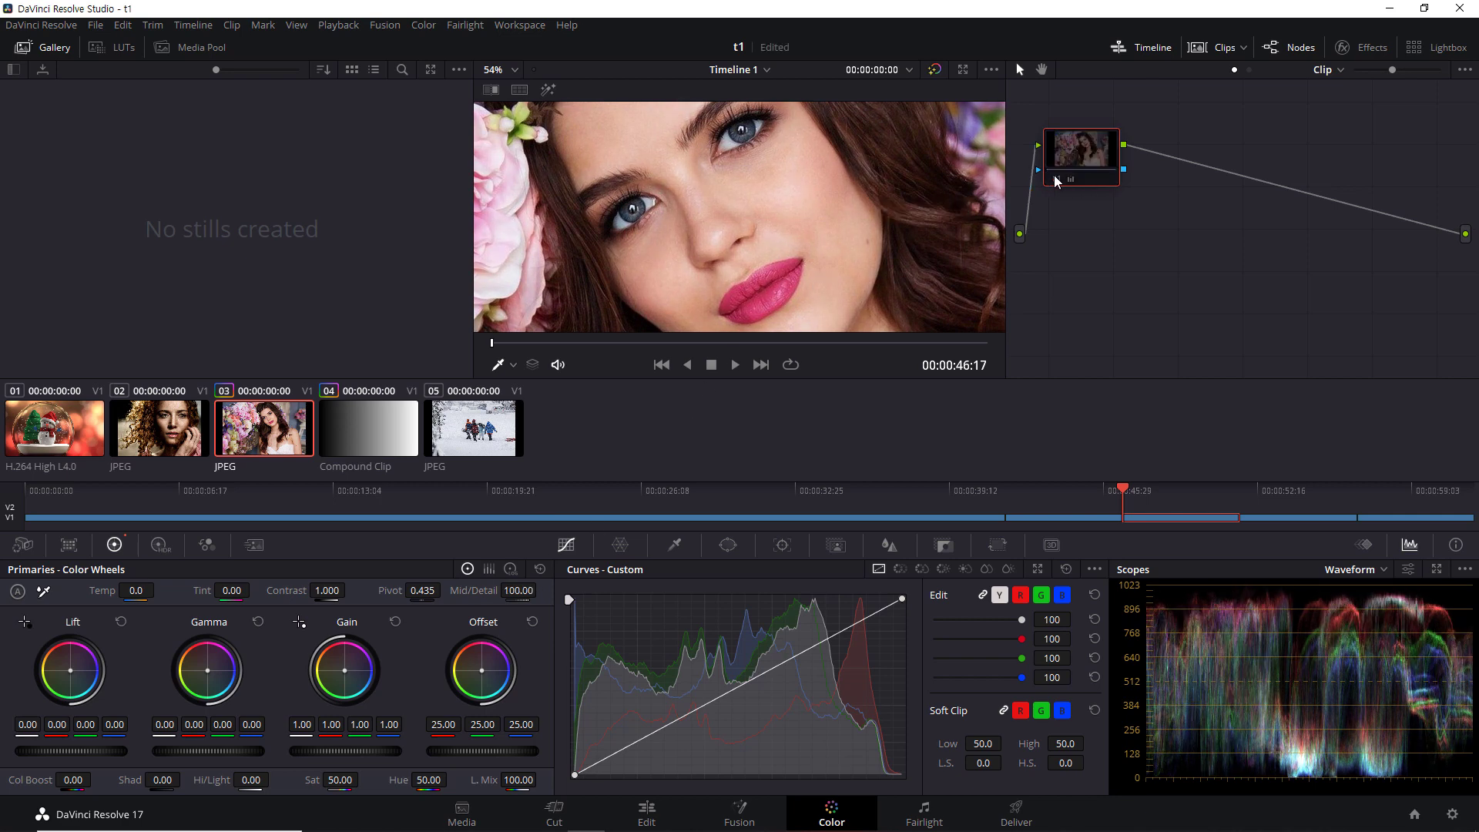
pyautogui.click(1055, 179)
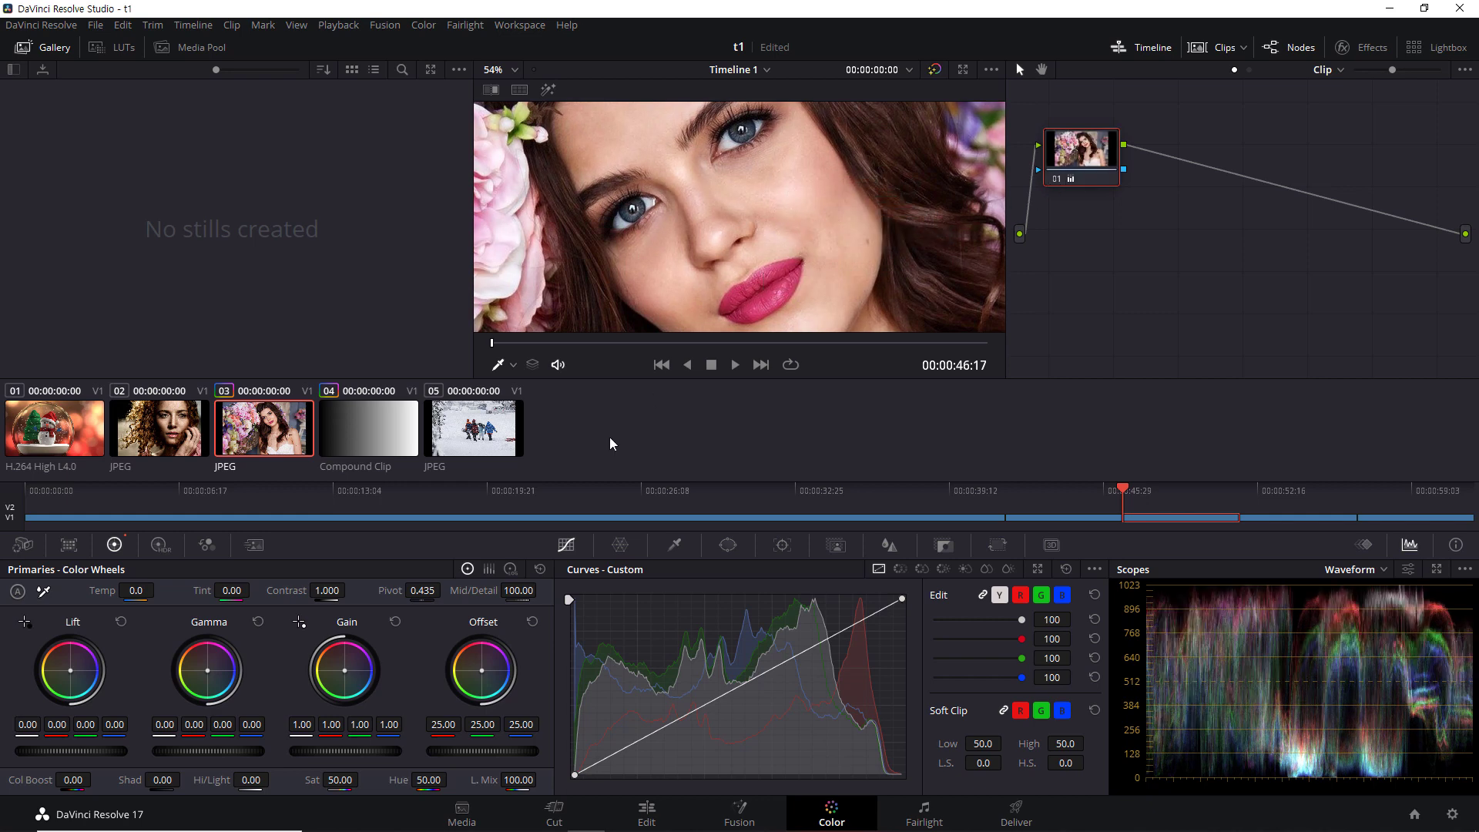
# Reset Mid/Detail on the flower portrait clip, try a subtler value of 14, and reset it again.
pyautogui.doubleClick(477, 590)
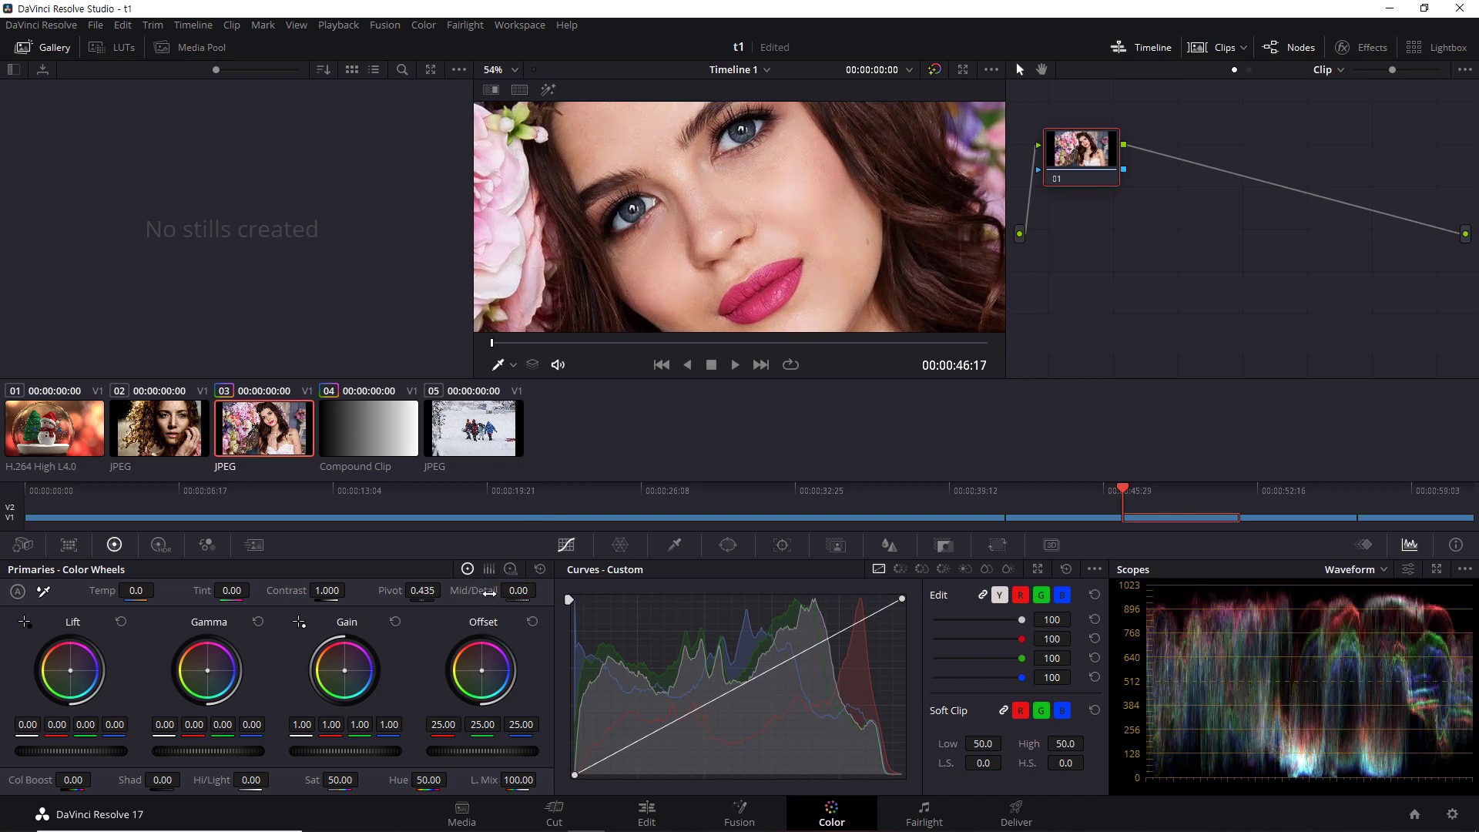
pyautogui.moveTo(518, 592); pyautogui.dragTo(541, 590)
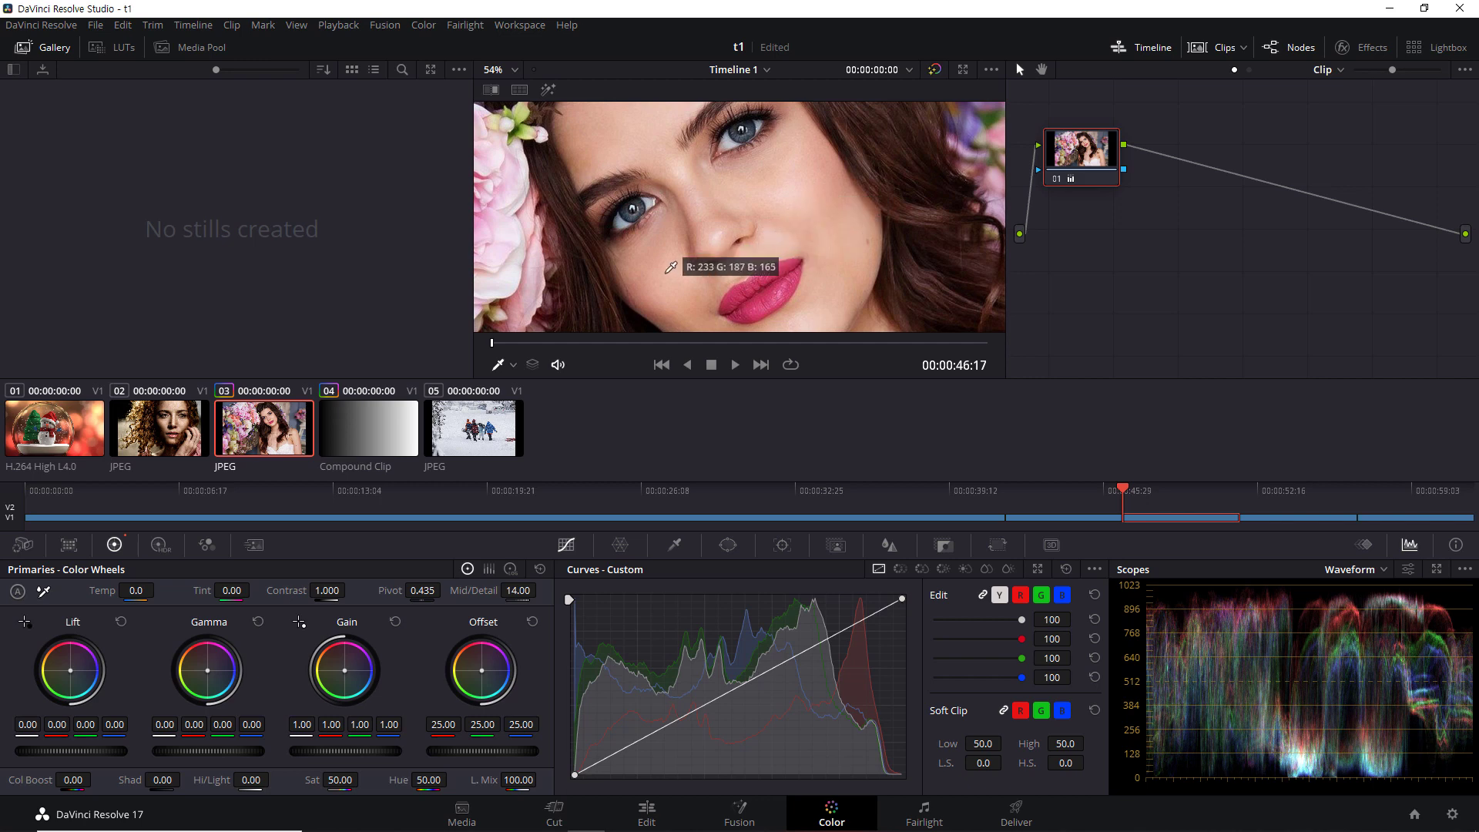
pyautogui.doubleClick(486, 592)
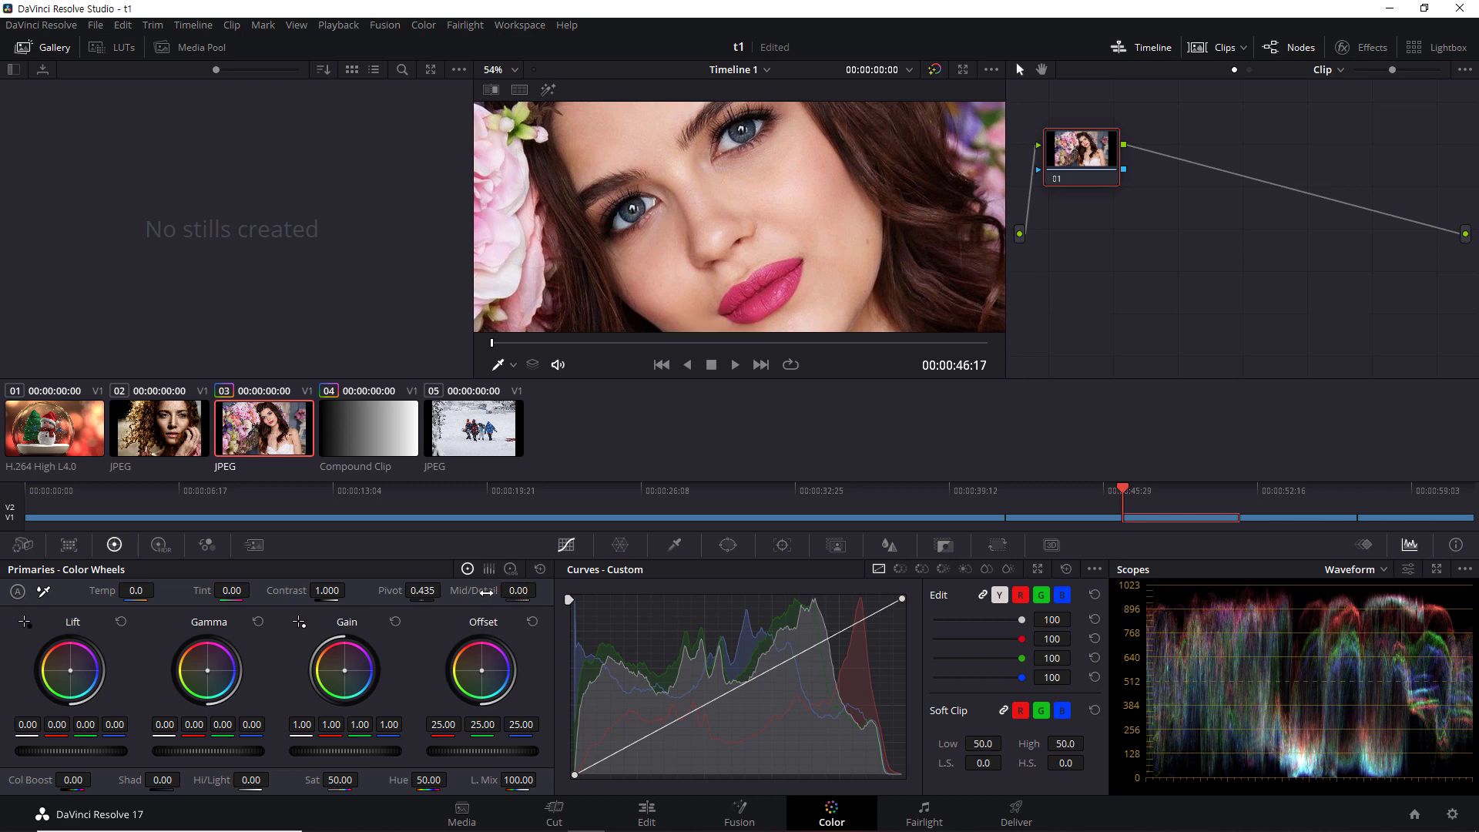